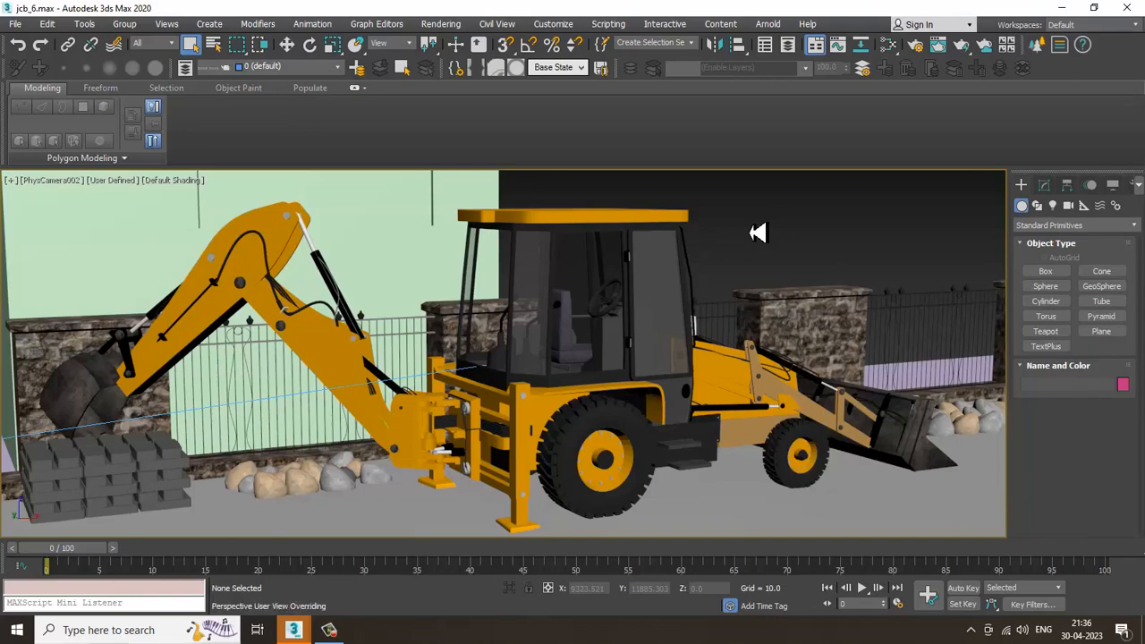
Switch from the camera to the perspective view and convert the combined ground slab and wall object to Editable Poly, collapsing its UVW Map.
key(p)
scroll(829, 333, down, 4)
scroll(835, 363, up, 3)
alt+middle_drag(836, 363, 472, 628)
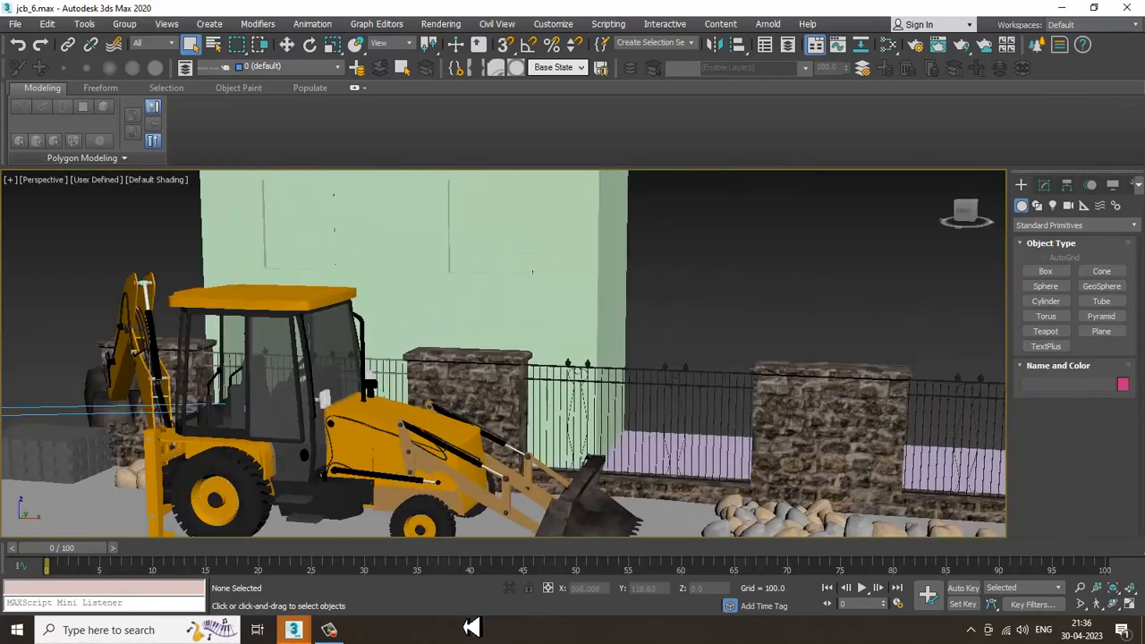
click(334, 632)
click(333, 631)
alt+middle_drag(725, 304, 786, 311)
scroll(673, 340, down, 3)
click(700, 362)
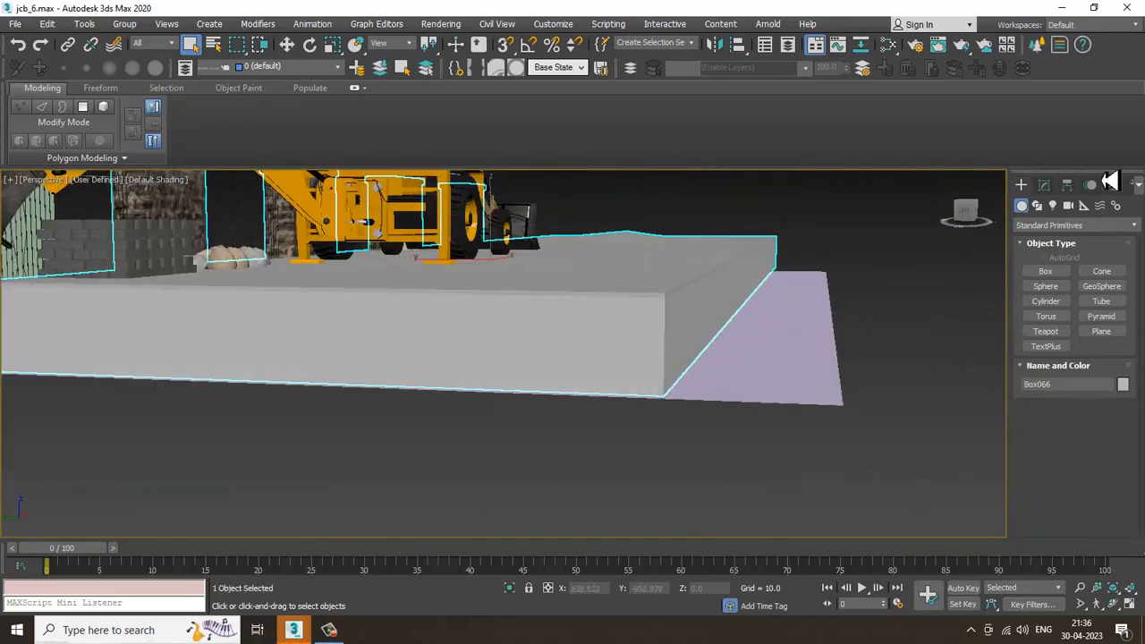
click(1045, 186)
right_click(580, 306)
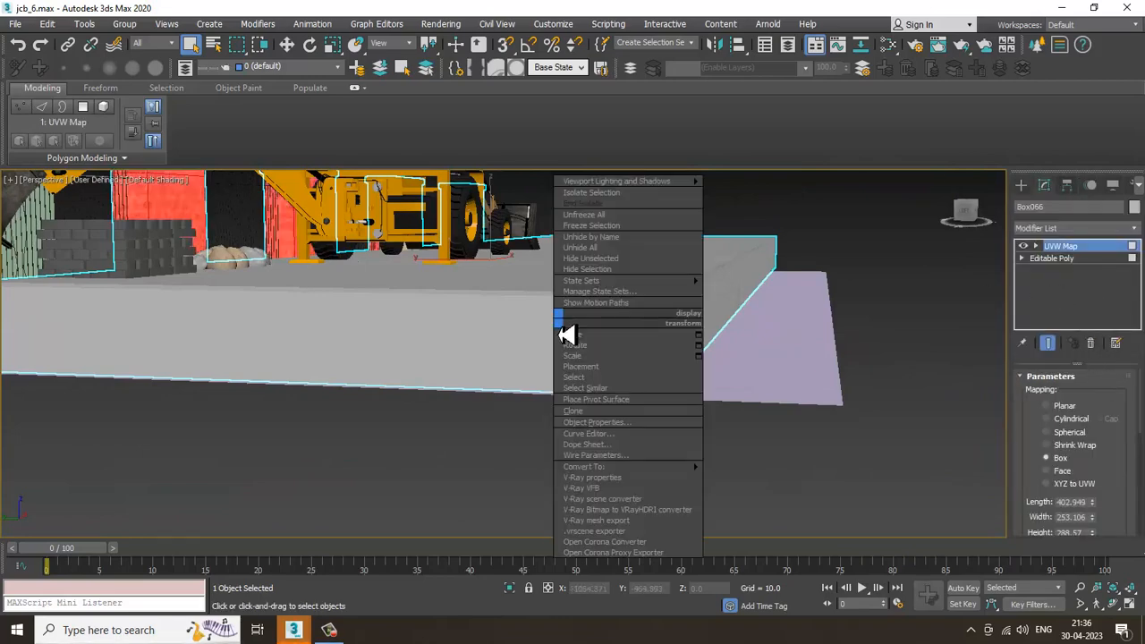
mouse_move(639, 470)
click(781, 480)
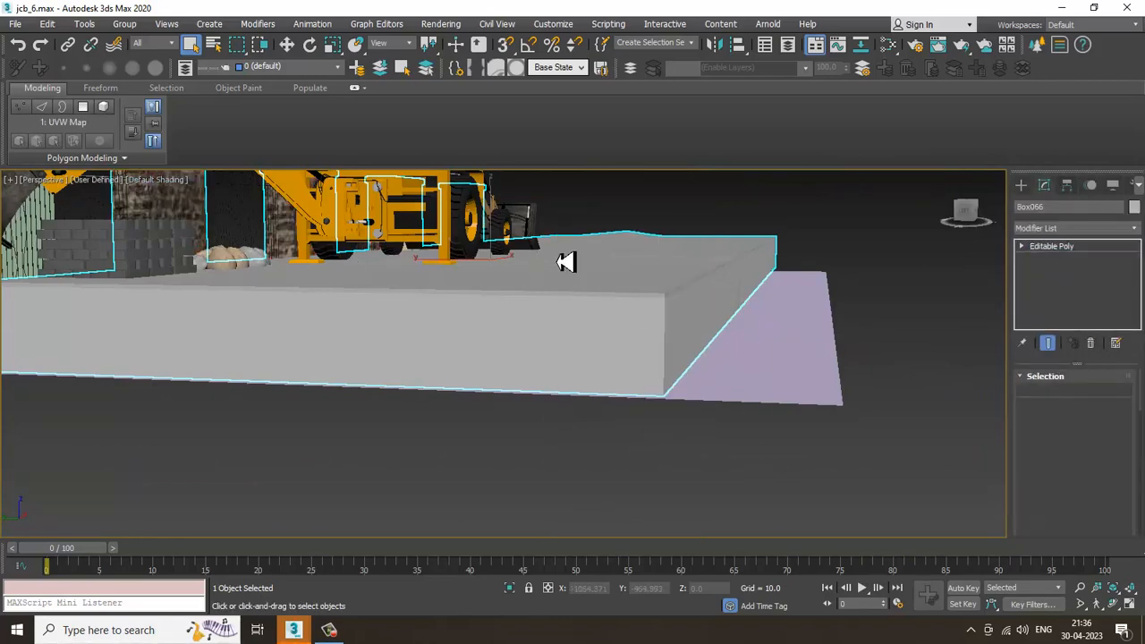
Select the ground slab's polygons in Polygon mode, removing the stone wall's polygons from the selection.
scroll(281, 220, down, 1)
alt+middle_drag(281, 220, 490, 296)
scroll(503, 260, down, 3)
key(4)
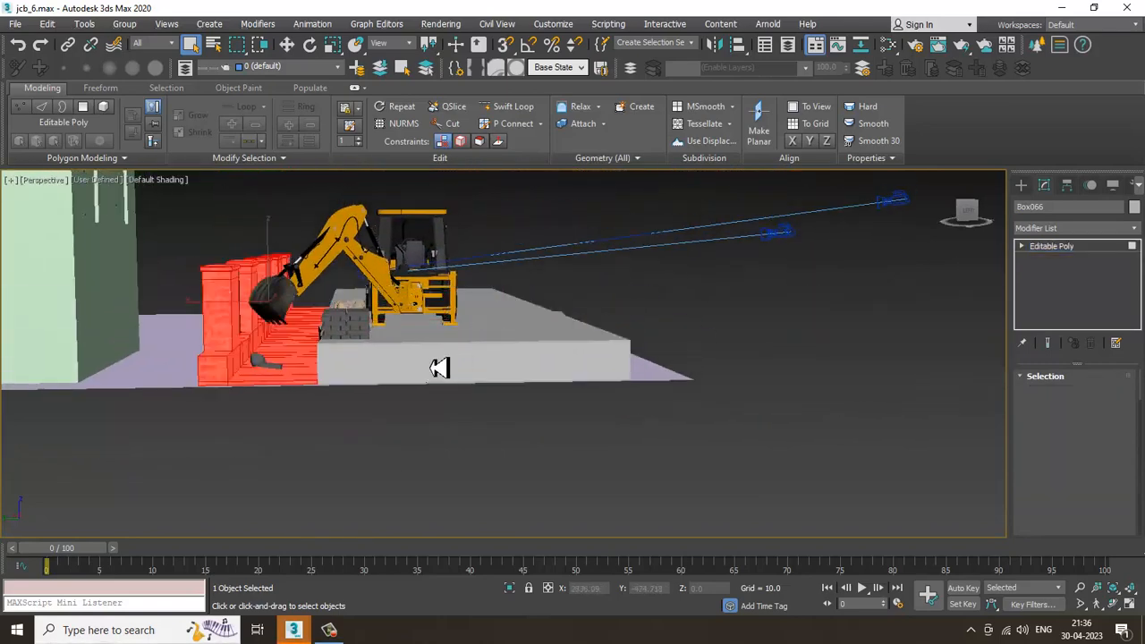
drag(568, 426, 744, 504)
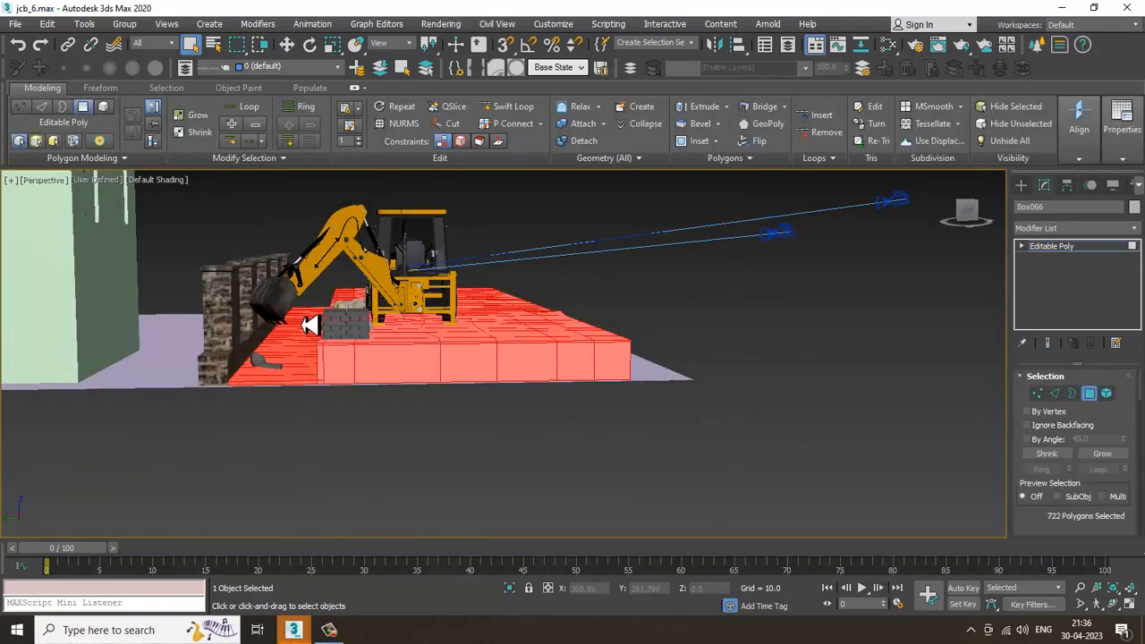
alt+middle_drag(148, 222, 220, 222)
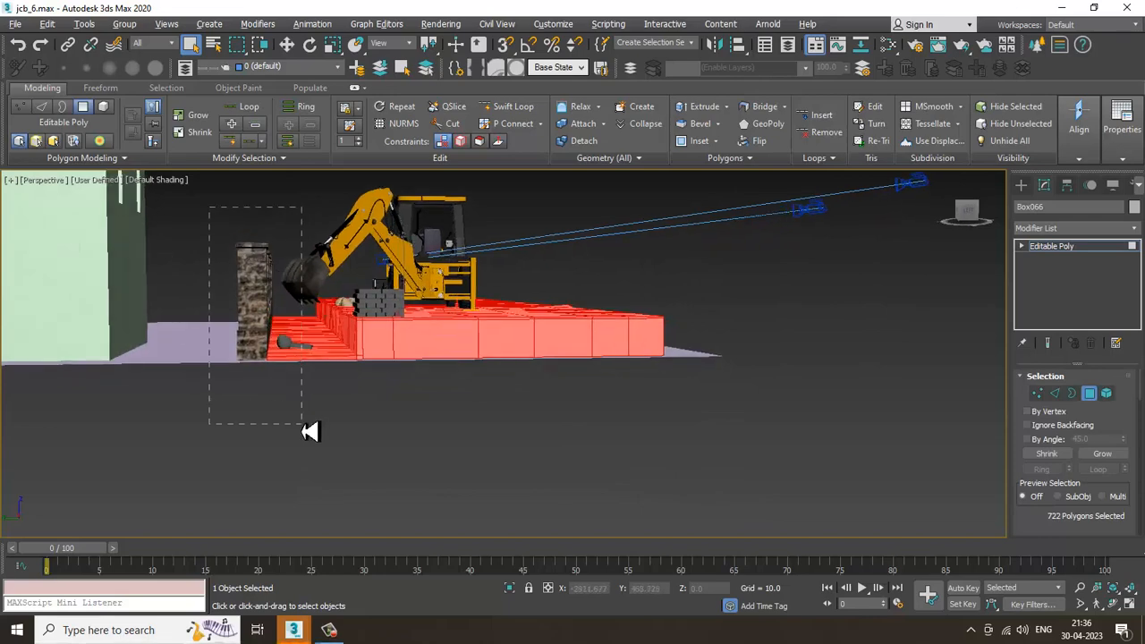
alt+drag(309, 432, 309, 432)
alt+middle_drag(309, 432, 435, 343)
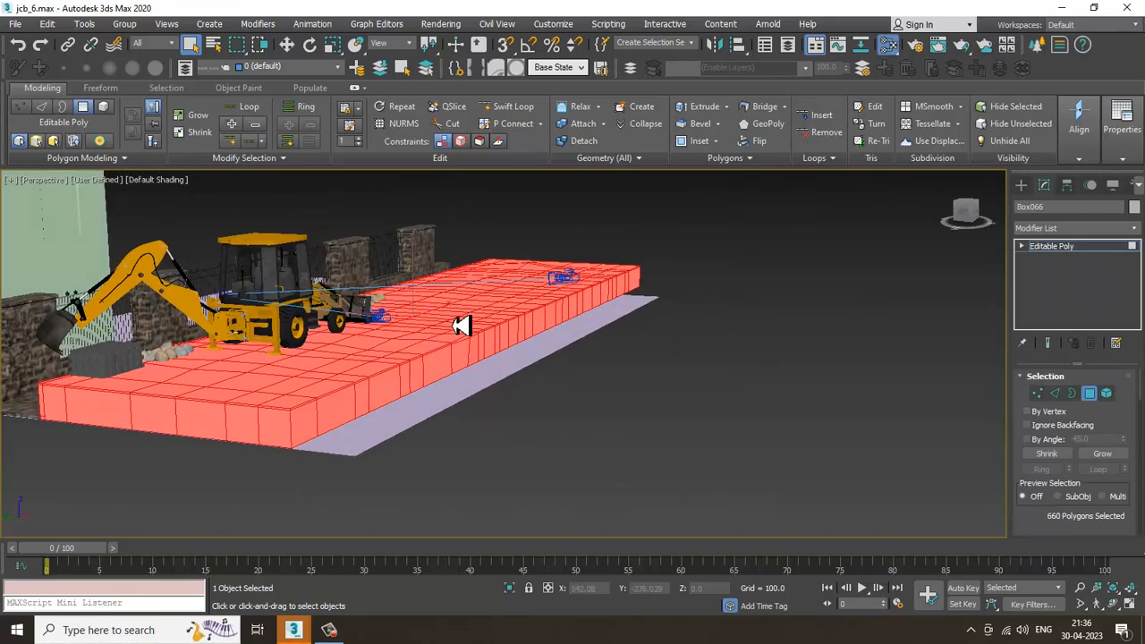
Add a new VRayMtl in an empty area of the Slate Material Editor's node view.
key(m)
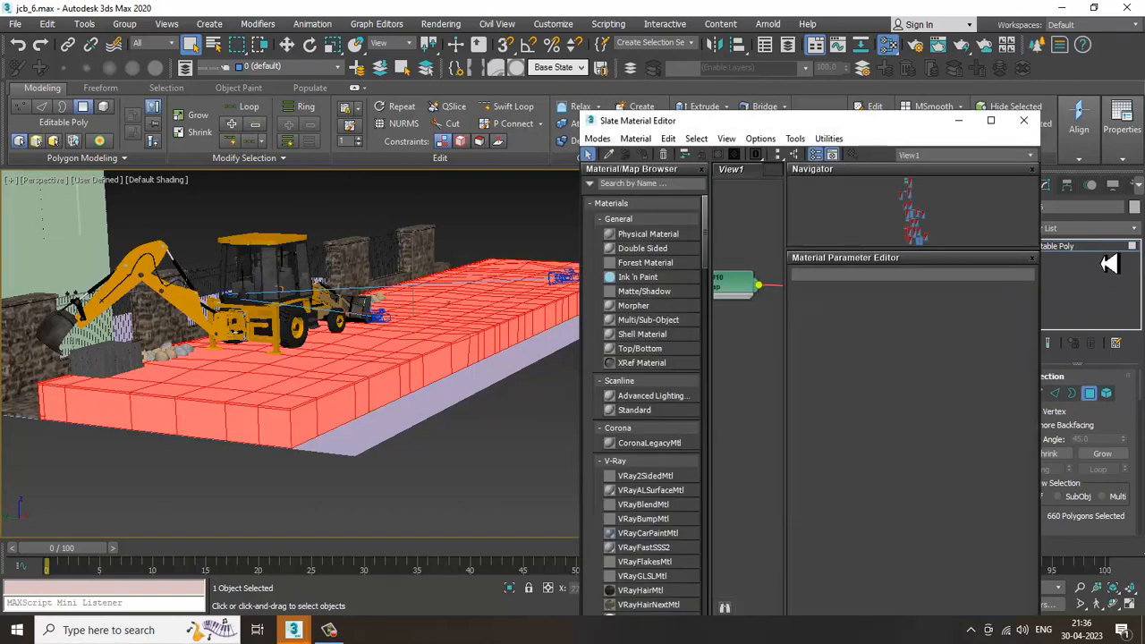
click(991, 121)
middle_drag(547, 503, 519, 273)
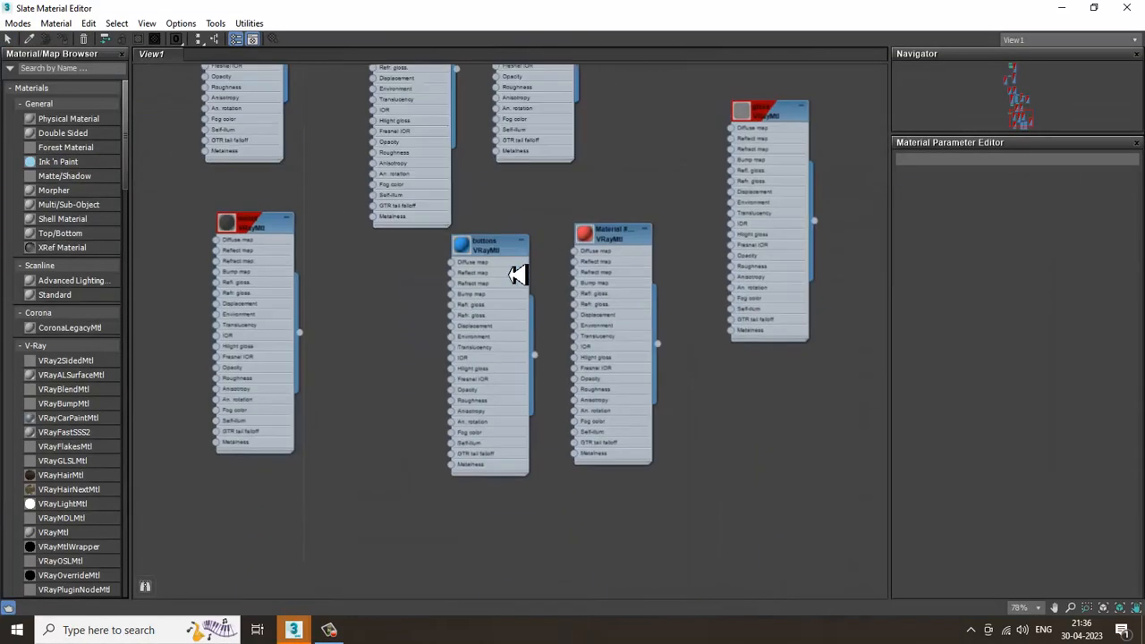
middle_drag(380, 456, 342, 220)
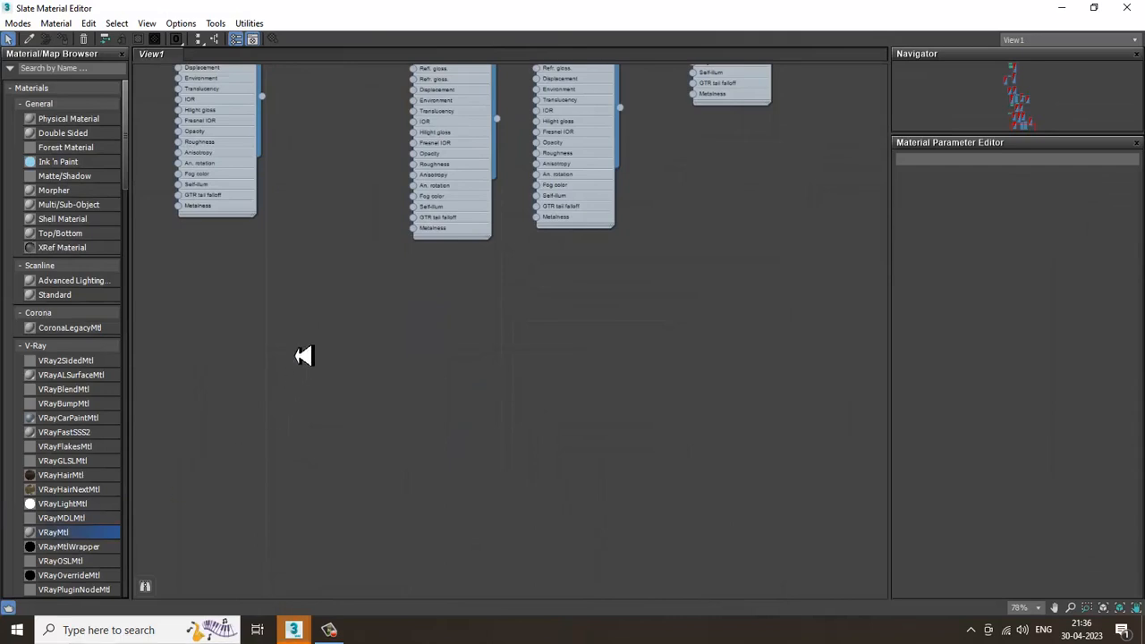
drag(305, 356, 322, 331)
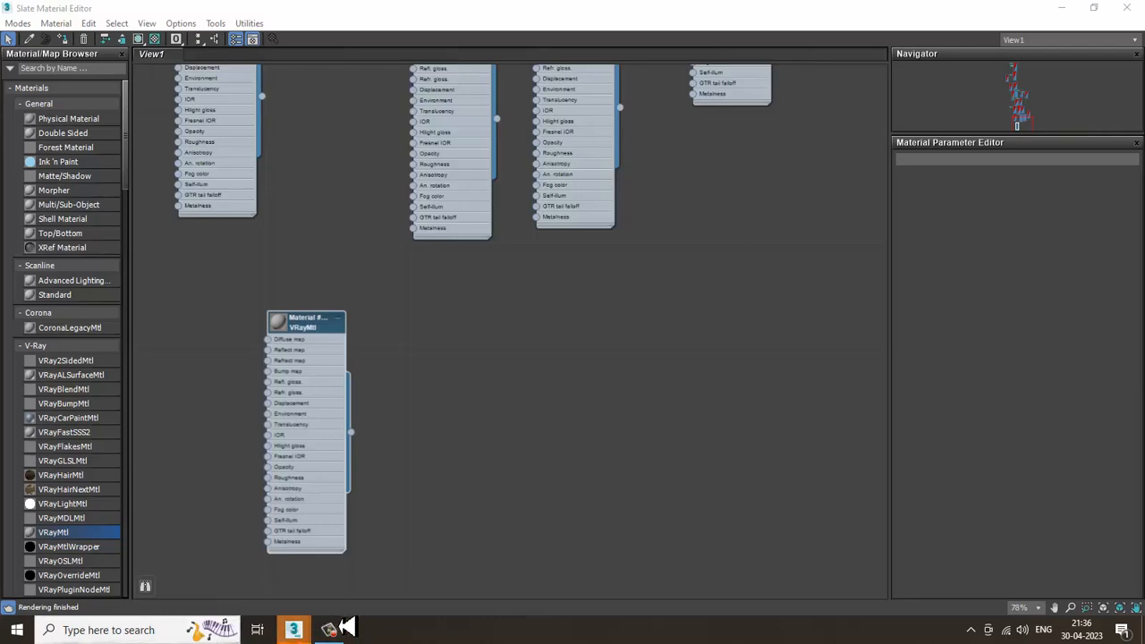
mouse_move(298, 634)
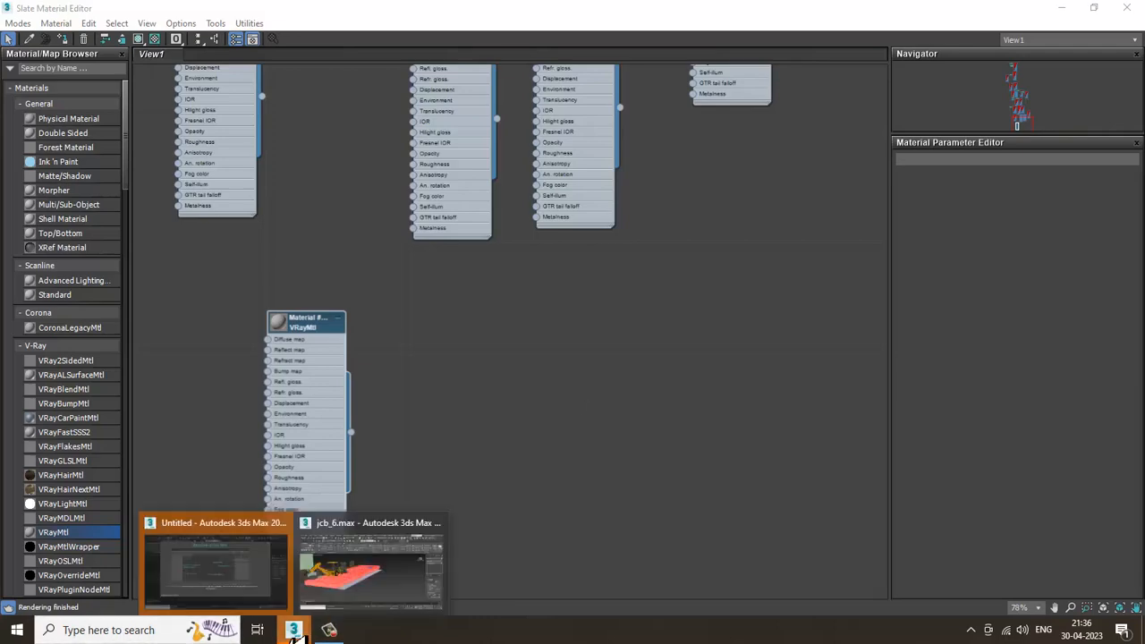
click(1056, 14)
scroll(673, 395, up, 10)
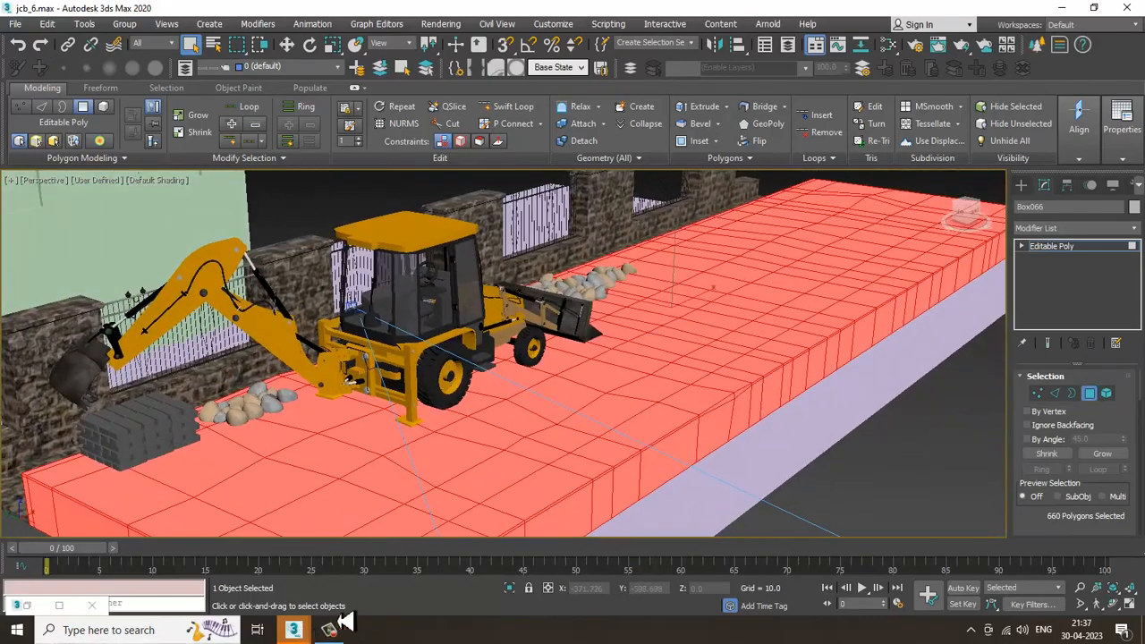
click(35, 617)
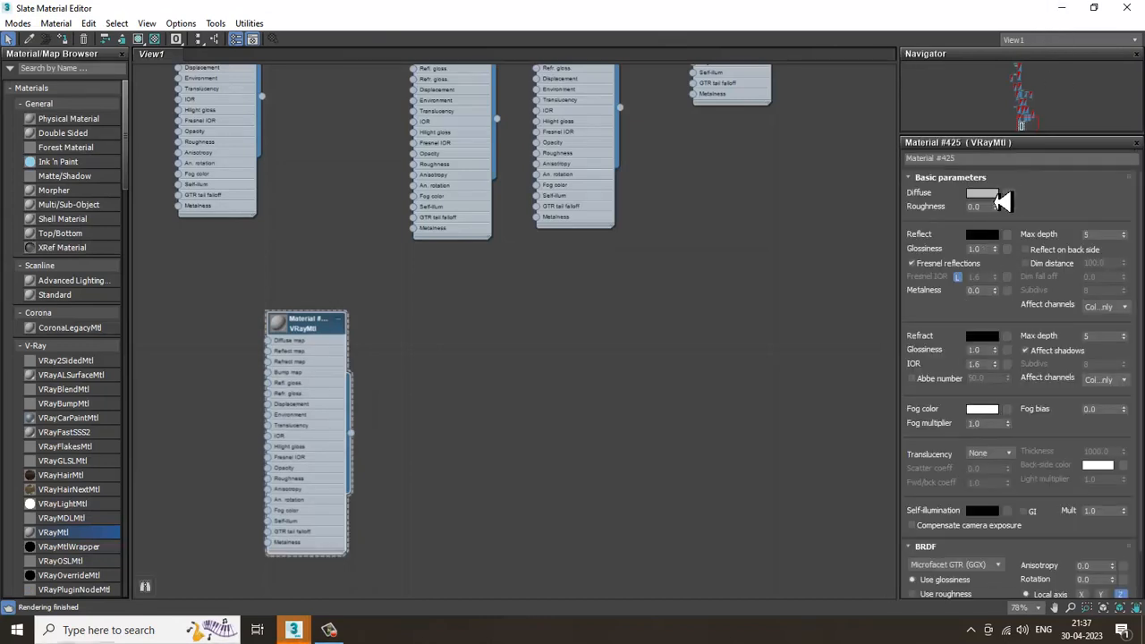
Load the blank-concrete-white-wall JPG from the Desktop as the diffuse bitmap and assign the material, shown shaded, to the selected ground polygons.
click(1009, 194)
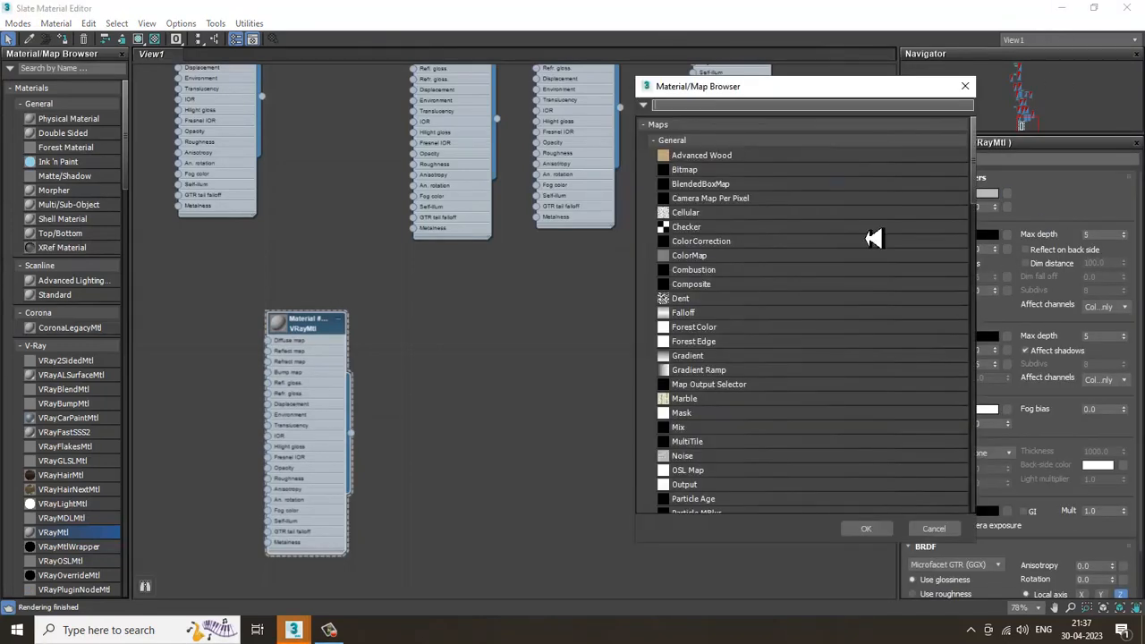
double_click(701, 171)
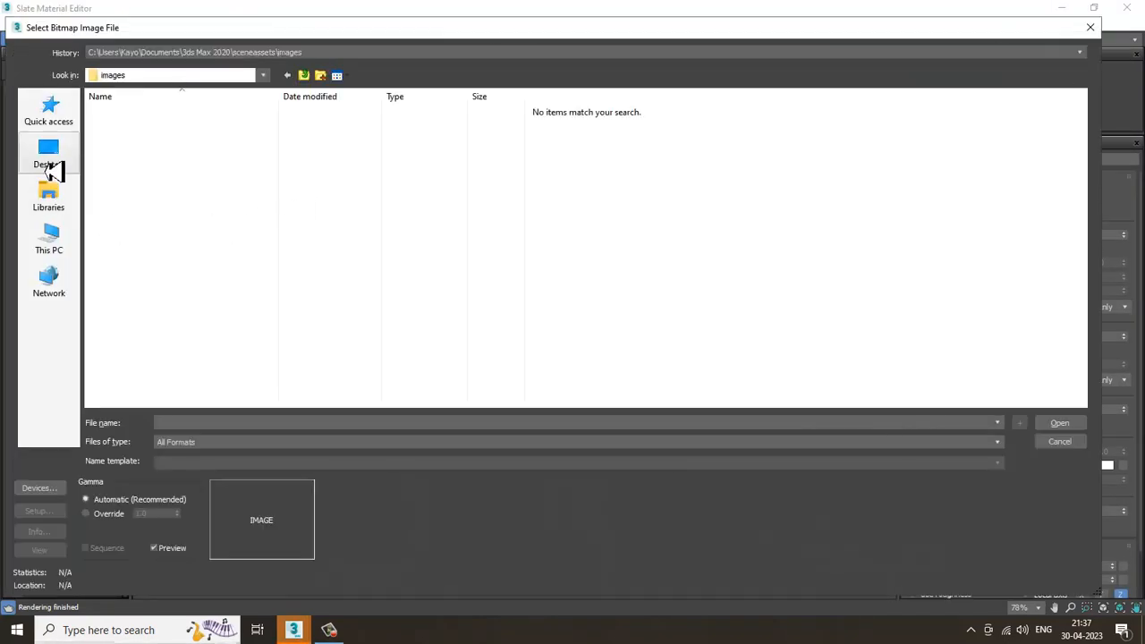
click(47, 165)
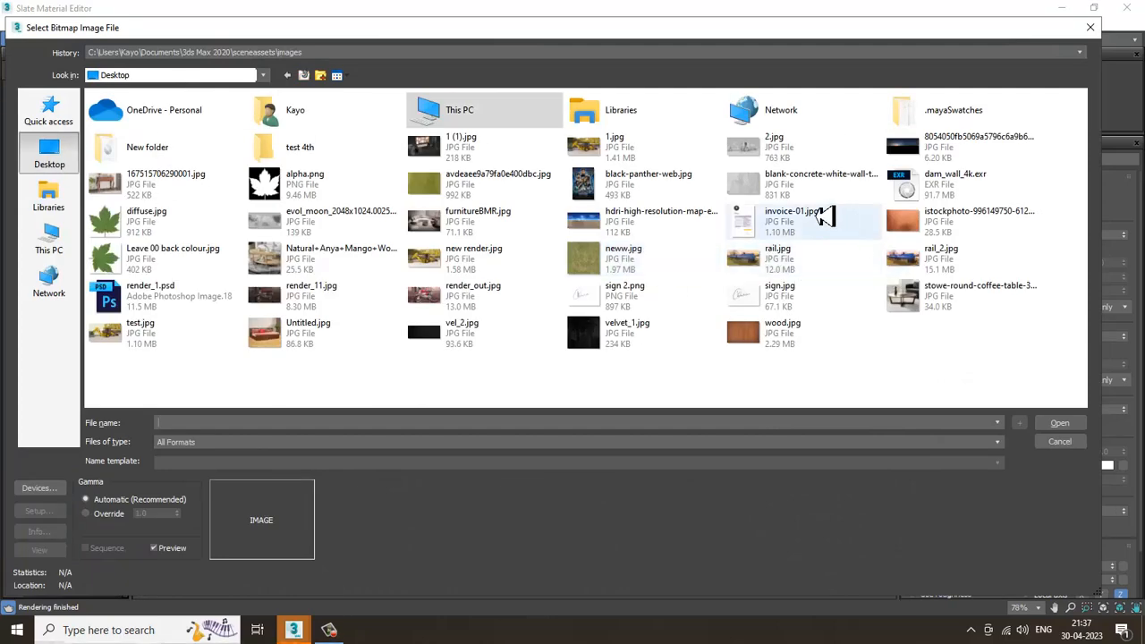
double_click(809, 193)
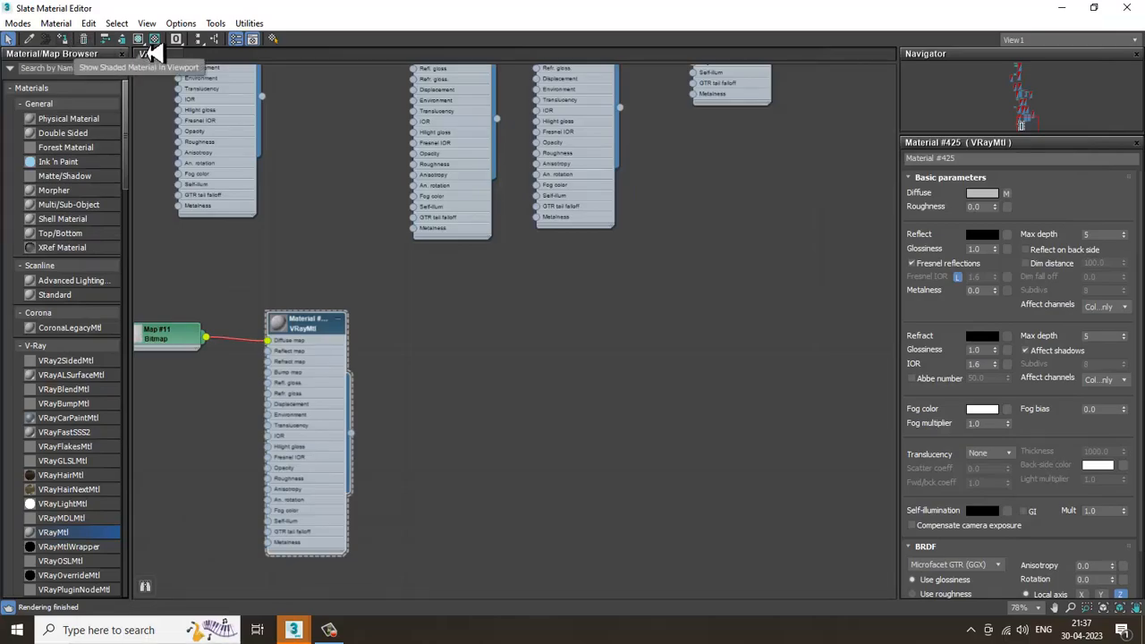
click(138, 39)
click(1062, 8)
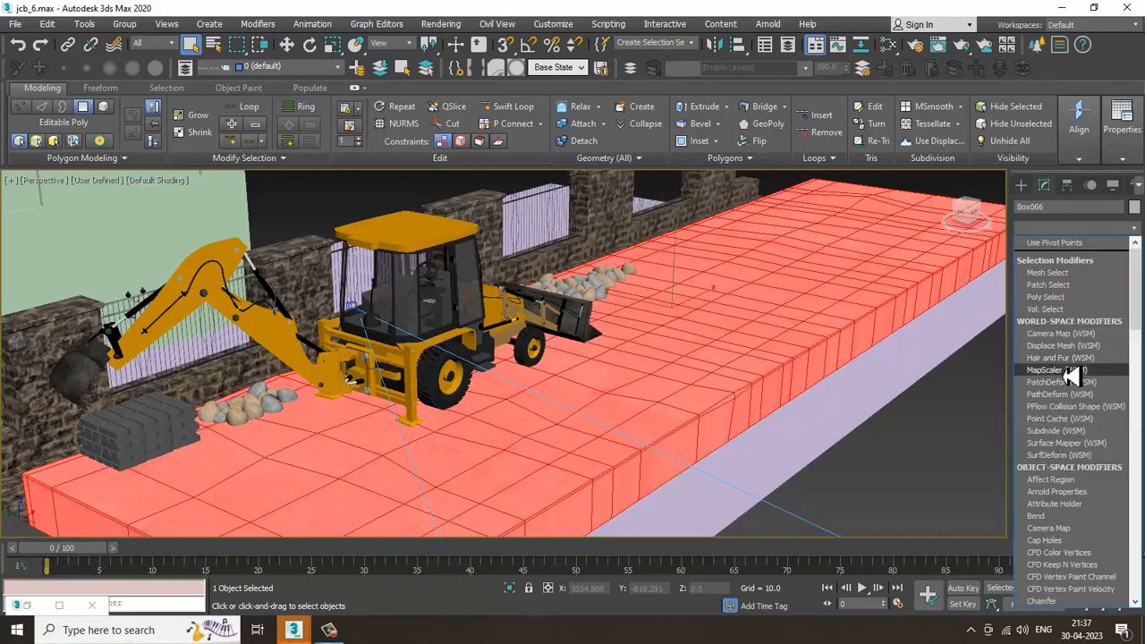
Apply a UVW Map modifier with Box mapping to the selected ground polygons.
scroll(1069, 376, down, 20)
click(1087, 475)
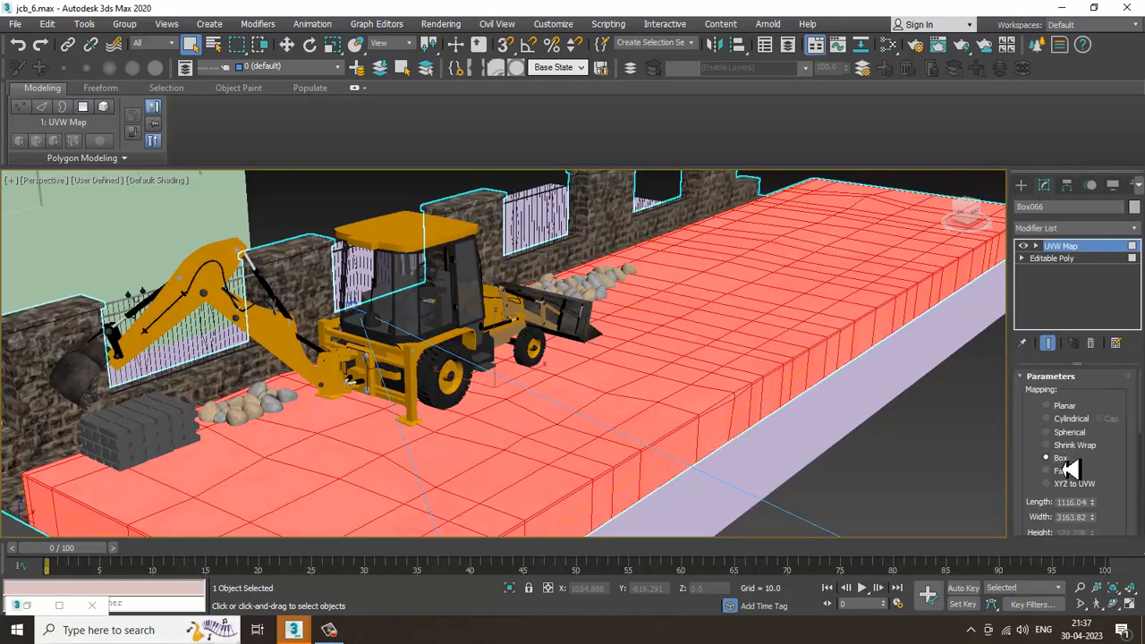
Try converting the mapped ground object to Editable Poly, check its texture and undo the conversion.
right_click(704, 267)
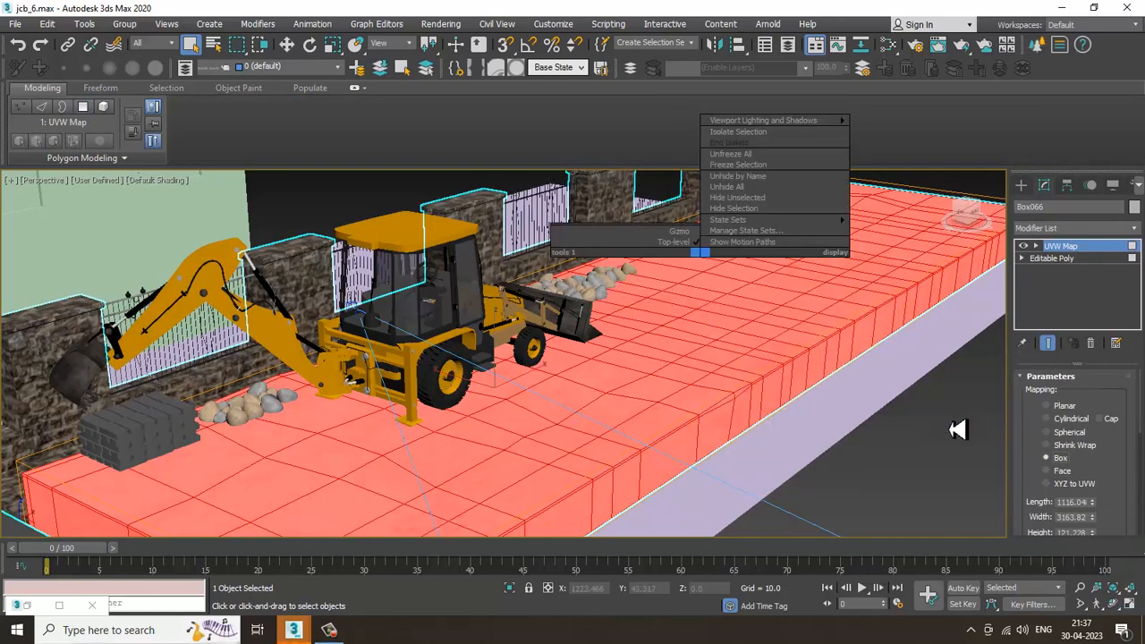
click(959, 429)
click(967, 435)
scroll(822, 426, down, 3)
scroll(713, 419, up, 3)
click(719, 412)
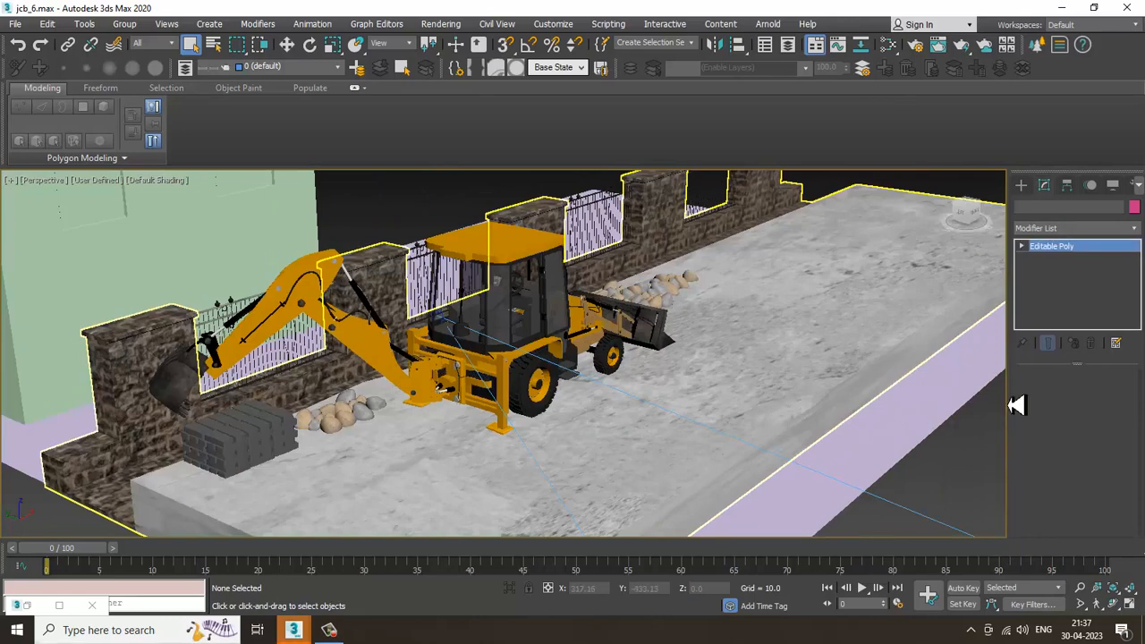
key(ctrl+d)
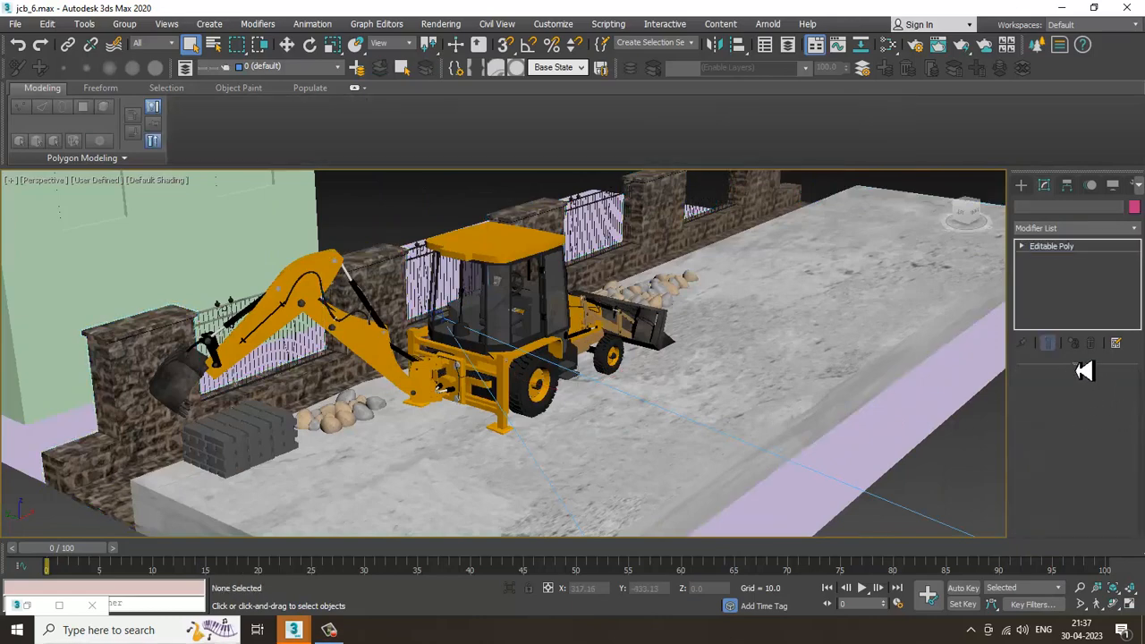
key(ctrl+z)
key(ctrl+z)
Set the UVW Map gizmo's width to 1328.80 and height to 435.209, convert the ground object to Editable Poly and deselect it.
drag(1119, 483, 1092, 246)
scroll(1110, 444, down, 2)
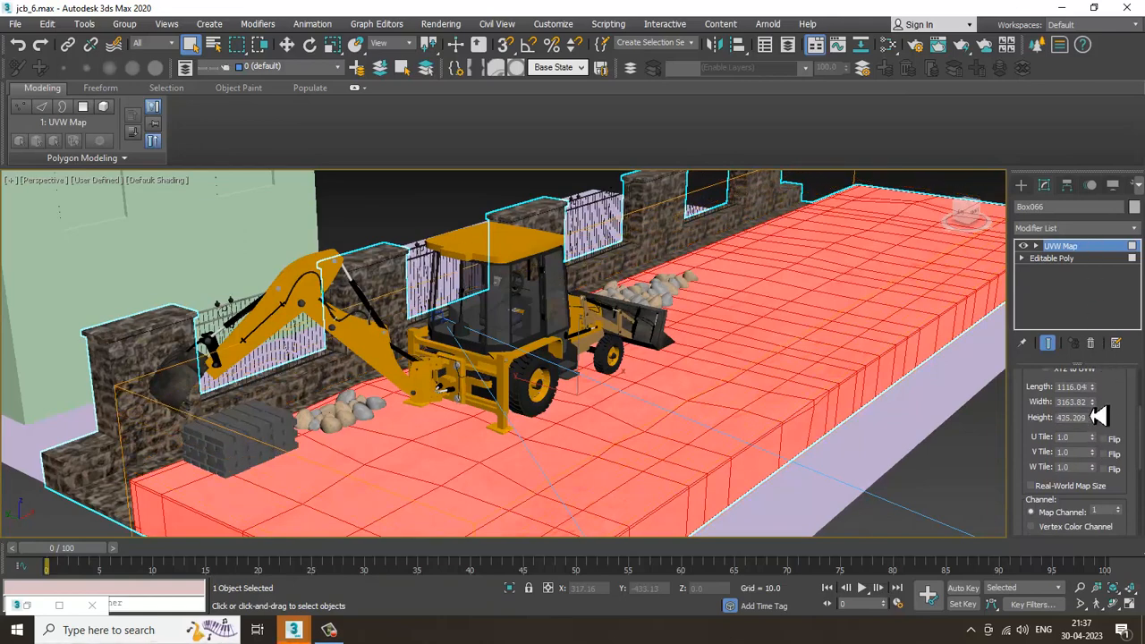
drag(1092, 402, 1125, 456)
right_click(888, 354)
mouse_move(973, 503)
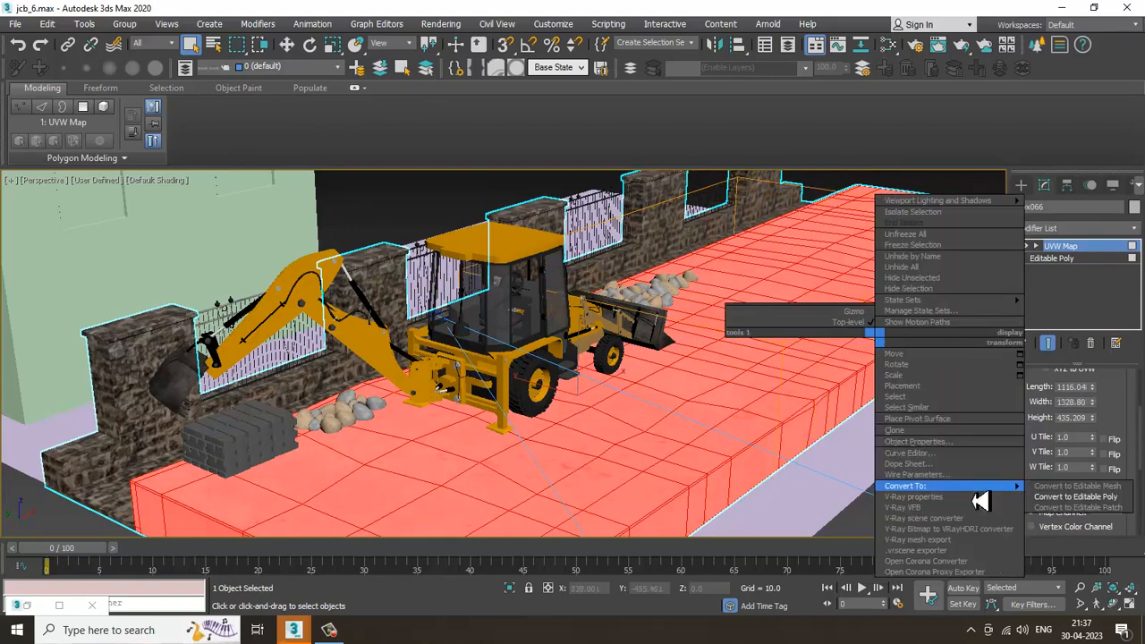
click(1085, 508)
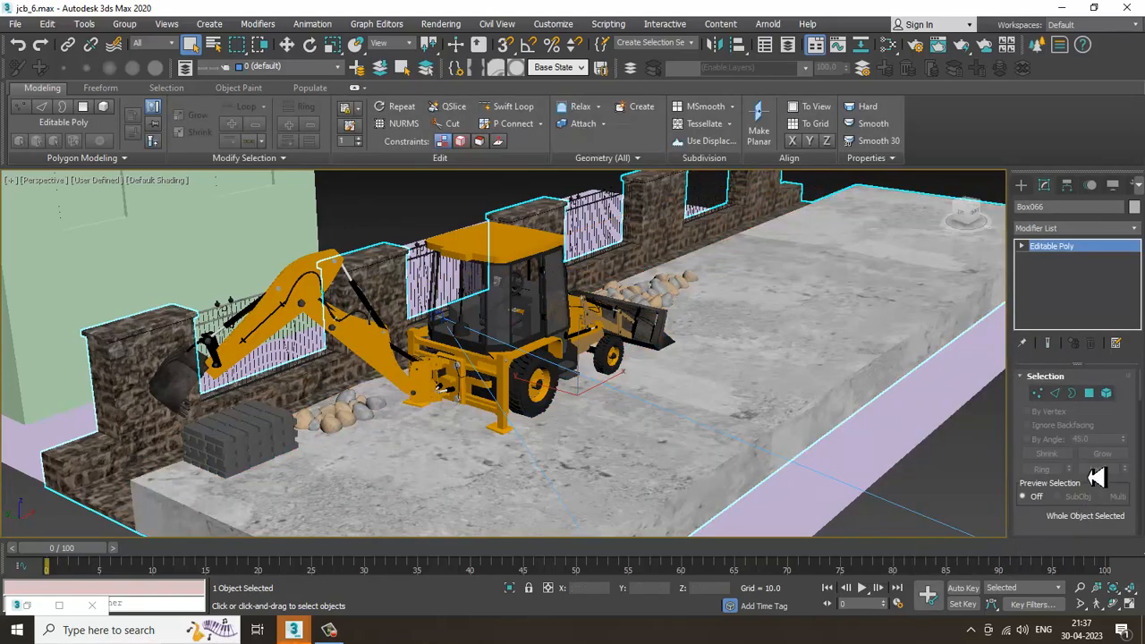
scroll(772, 394, down, 4)
alt+middle_drag(772, 393, 872, 253)
click(889, 230)
Select the three grey pin cylinders on the backhoe's rear mounting bracket and assign them the existing metall VRayMtl.
scroll(642, 420, up, 5)
middle_drag(642, 419, 670, 379)
scroll(545, 371, up, 6)
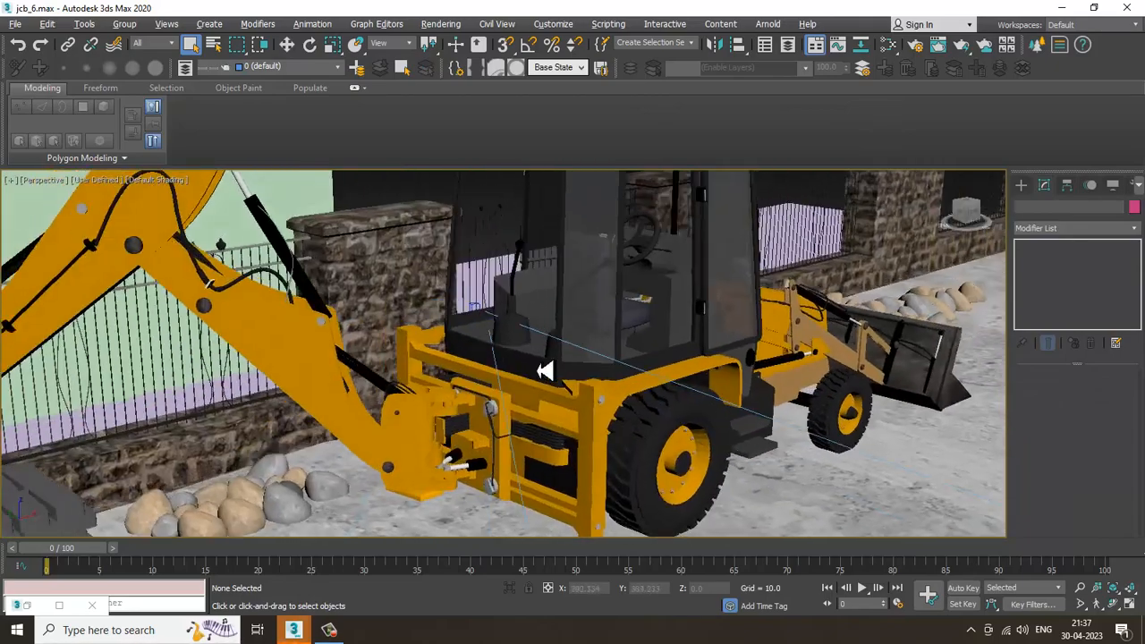
scroll(469, 445, up, 3)
middle_drag(469, 445, 498, 409)
click(462, 483)
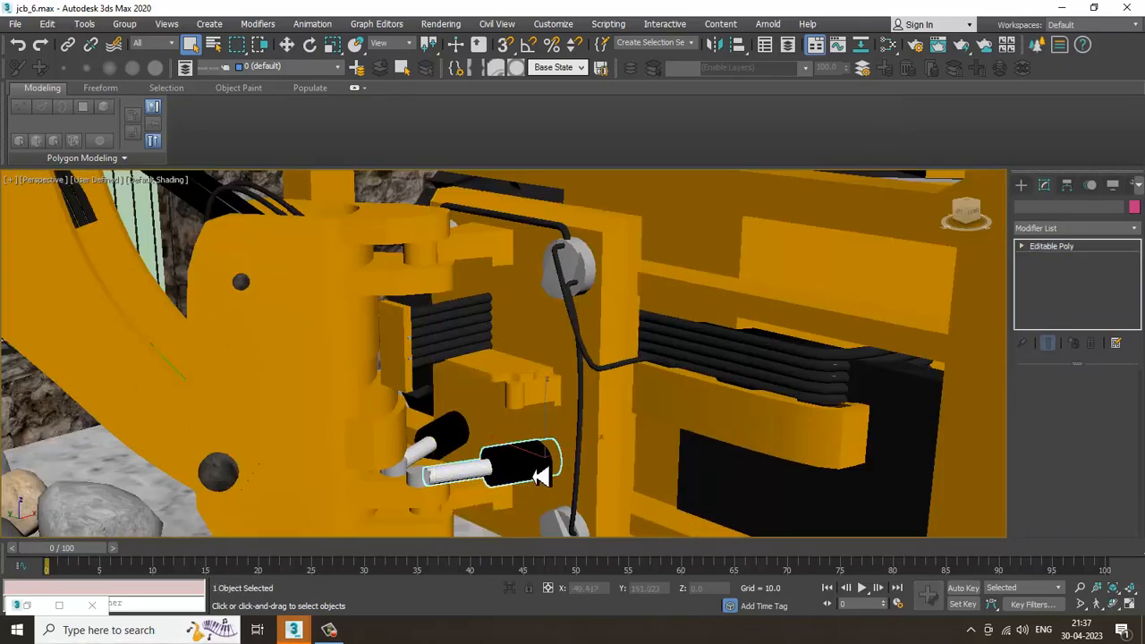
alt+middle_drag(537, 476, 588, 259)
click(586, 261)
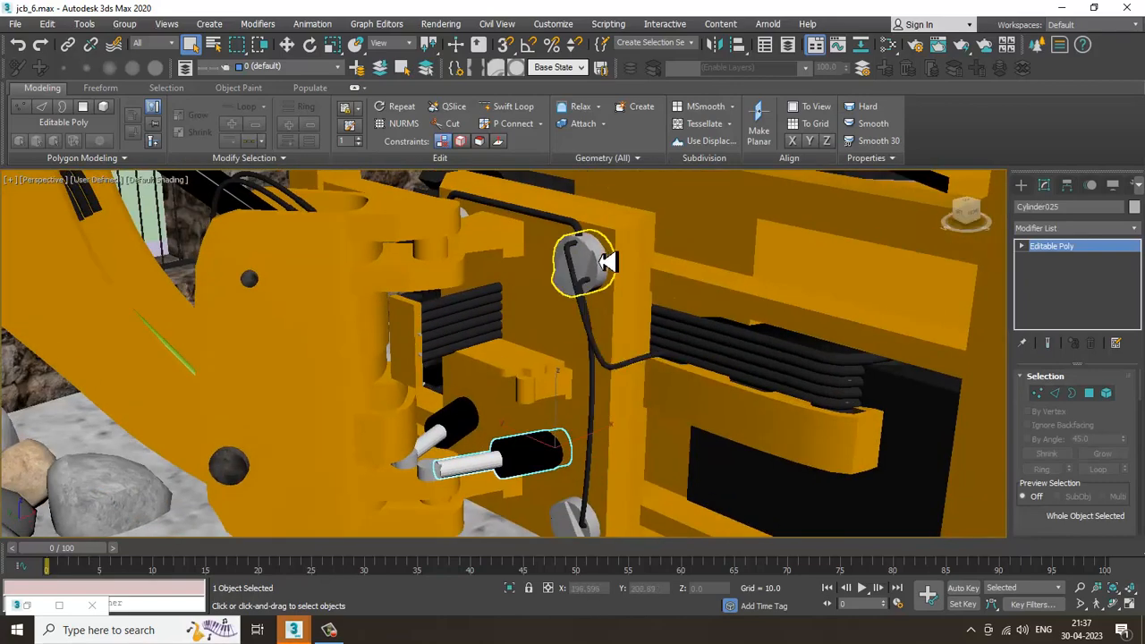
ctrl+click(569, 517)
alt+middle_drag(567, 366, 490, 334)
ctrl+click(472, 279)
alt+middle_drag(472, 280, 527, 343)
key(m)
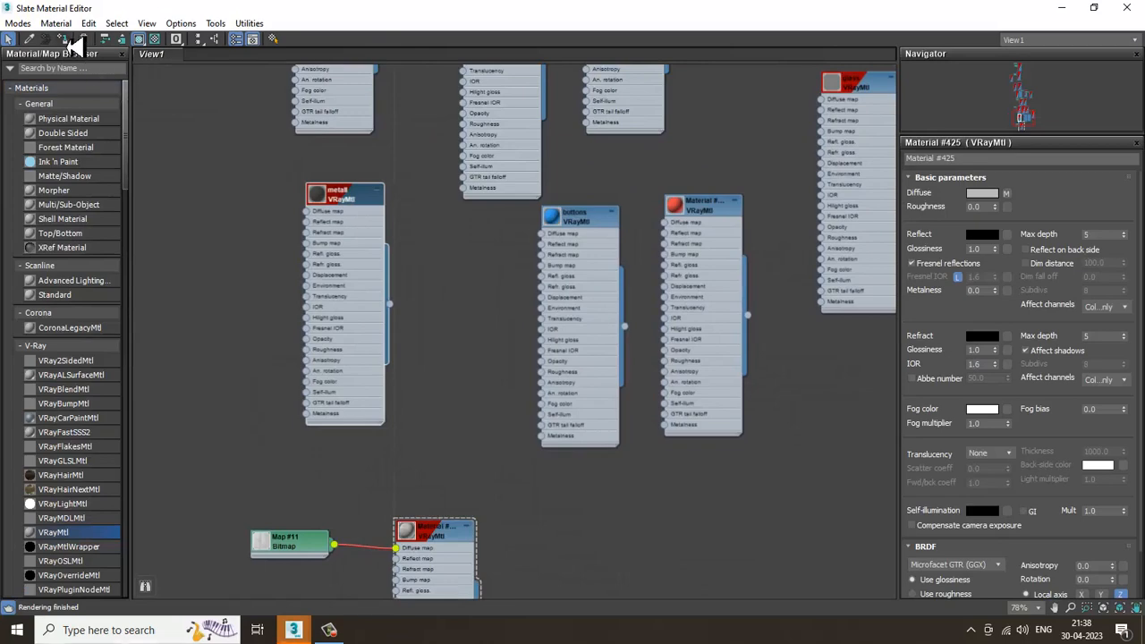
drag(406, 11, 788, 219)
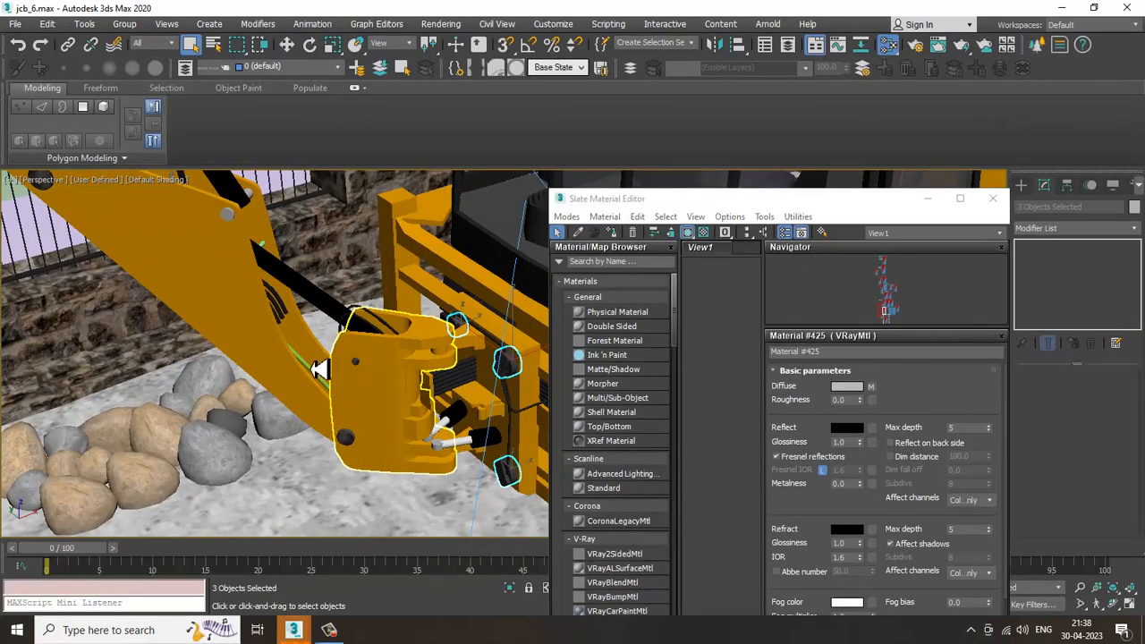
Select the green line object along the side of the backhoe's lower boom and assign it the existing wiresss VRayMtl.
click(315, 378)
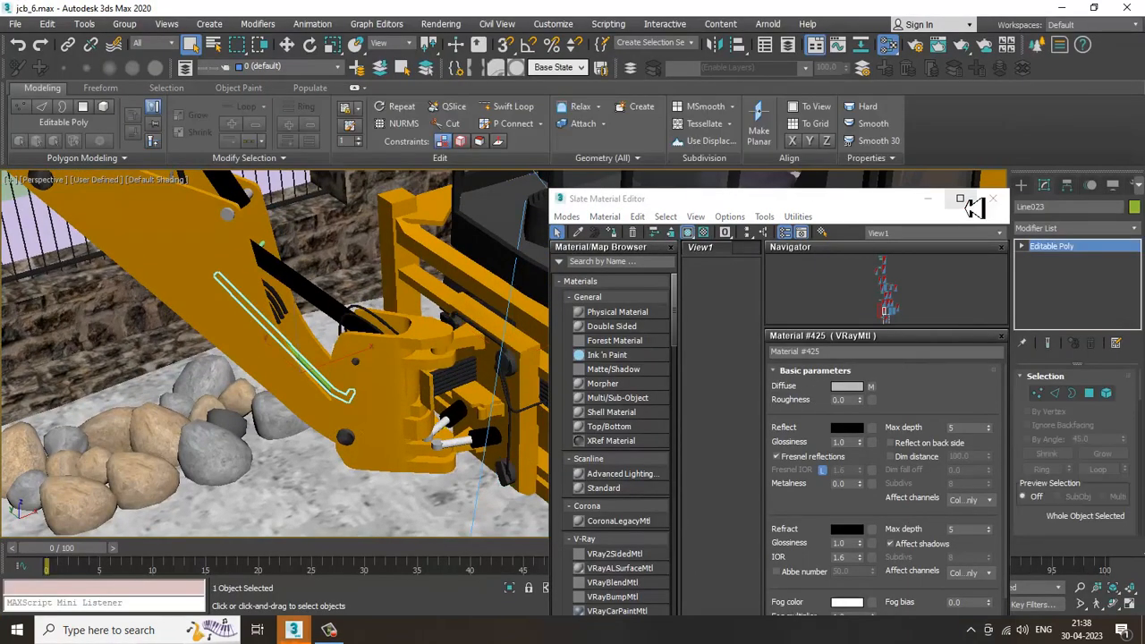
click(960, 199)
middle_drag(425, 222, 496, 459)
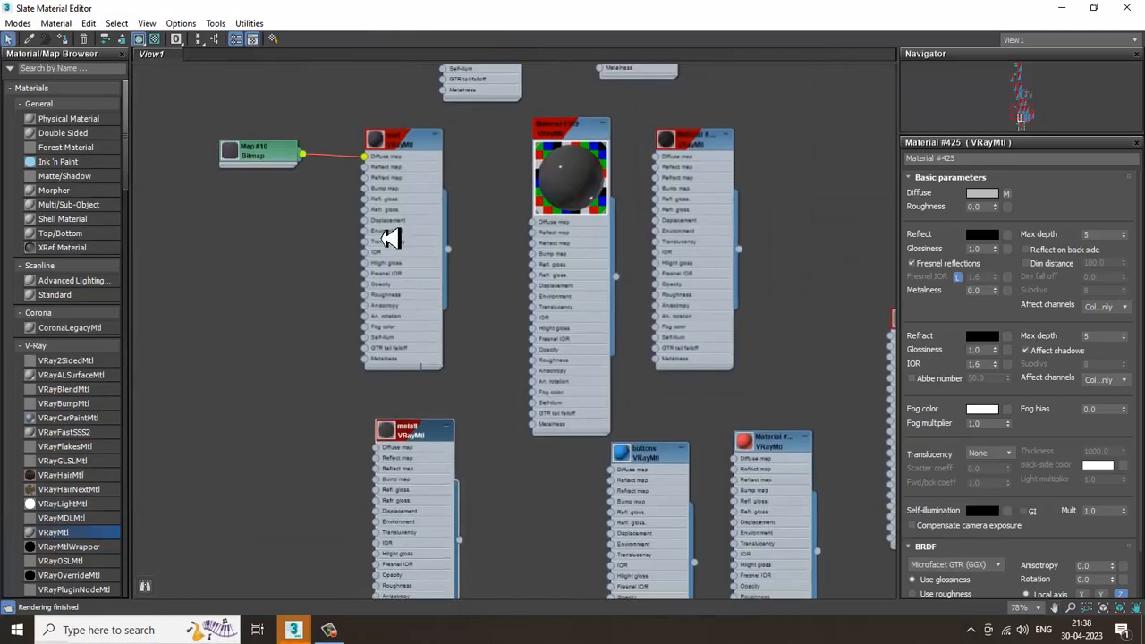
middle_drag(562, 483, 463, 143)
middle_drag(530, 512, 547, 230)
scroll(547, 230, down, 3)
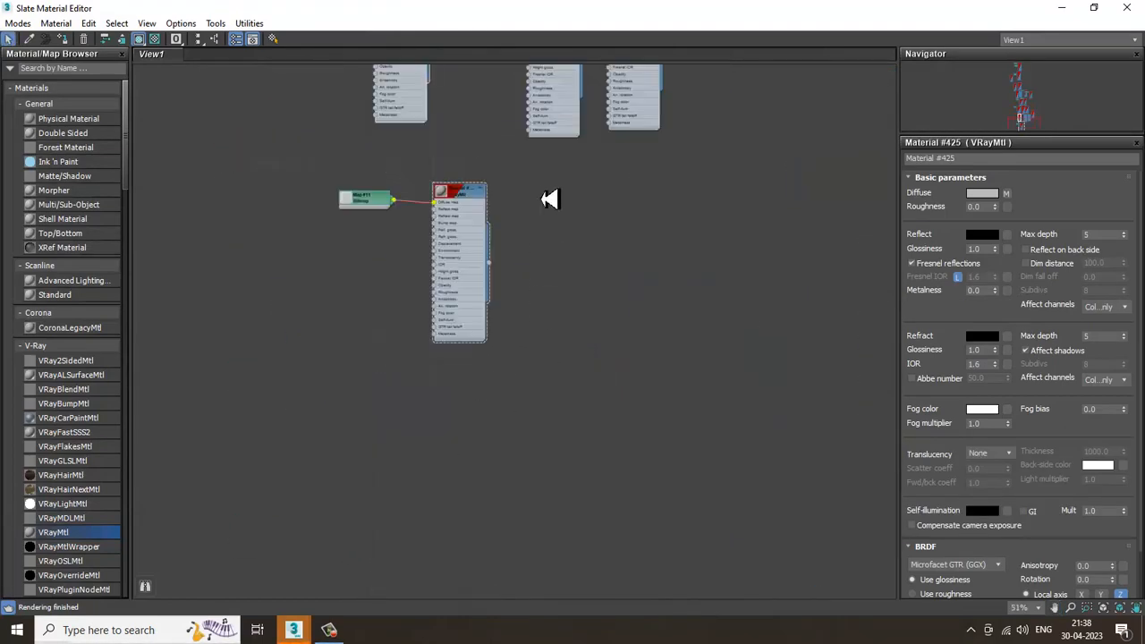
middle_drag(544, 121, 510, 535)
middle_drag(467, 179, 487, 317)
scroll(519, 315, up, 3)
scroll(618, 368, down, 1)
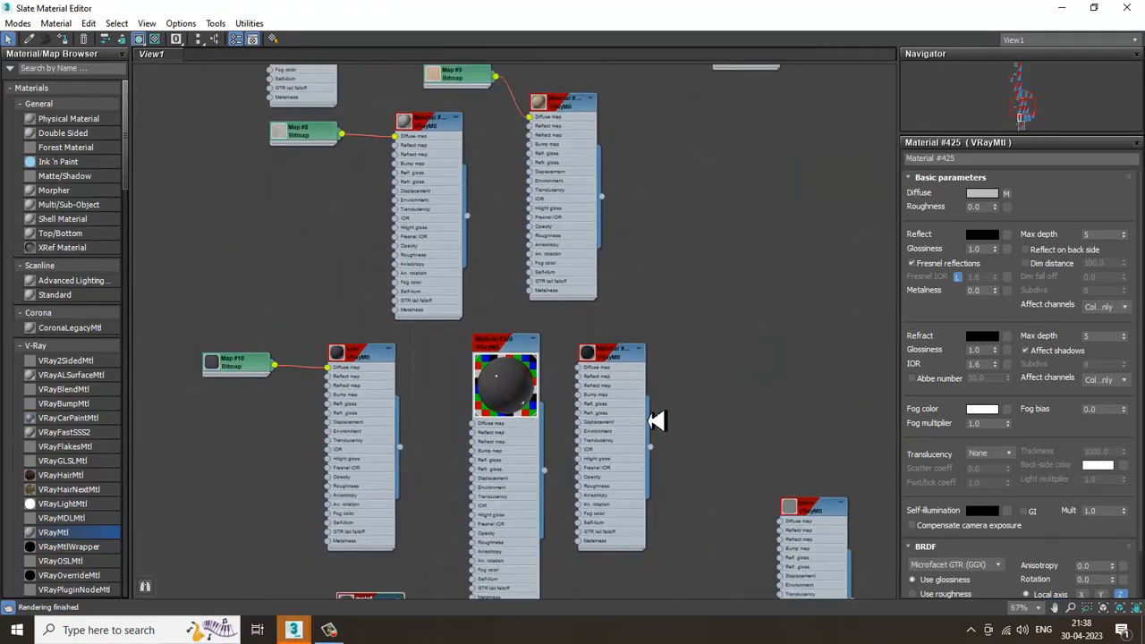
middle_drag(657, 418, 663, 120)
middle_drag(479, 253, 601, 478)
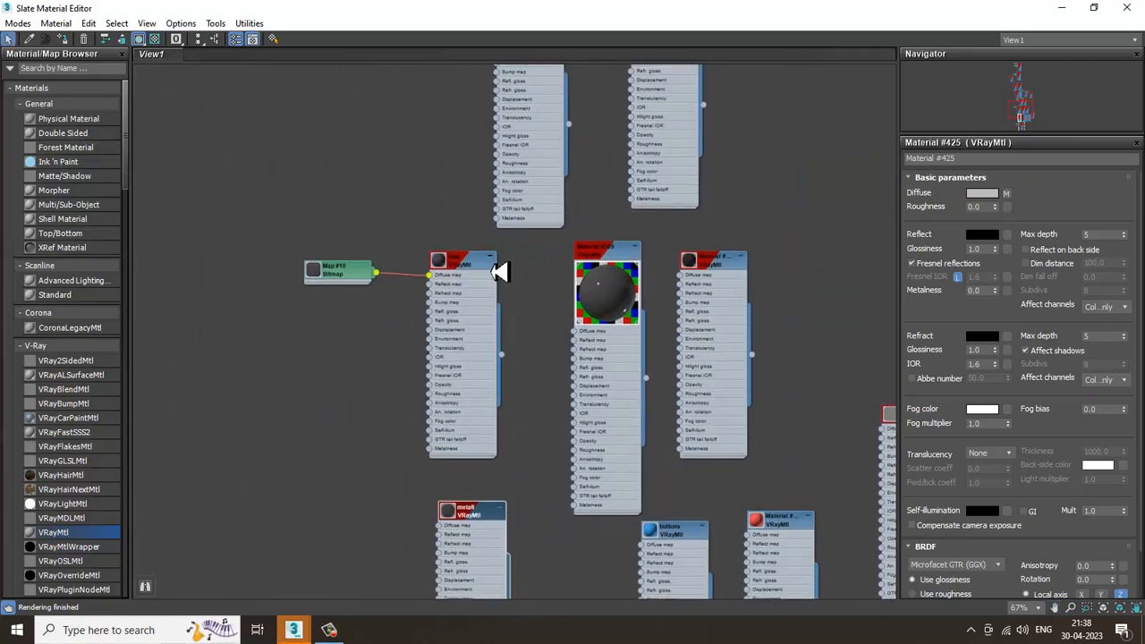
middle_drag(547, 200, 477, 435)
scroll(460, 376, up, 1)
middle_drag(454, 260, 550, 564)
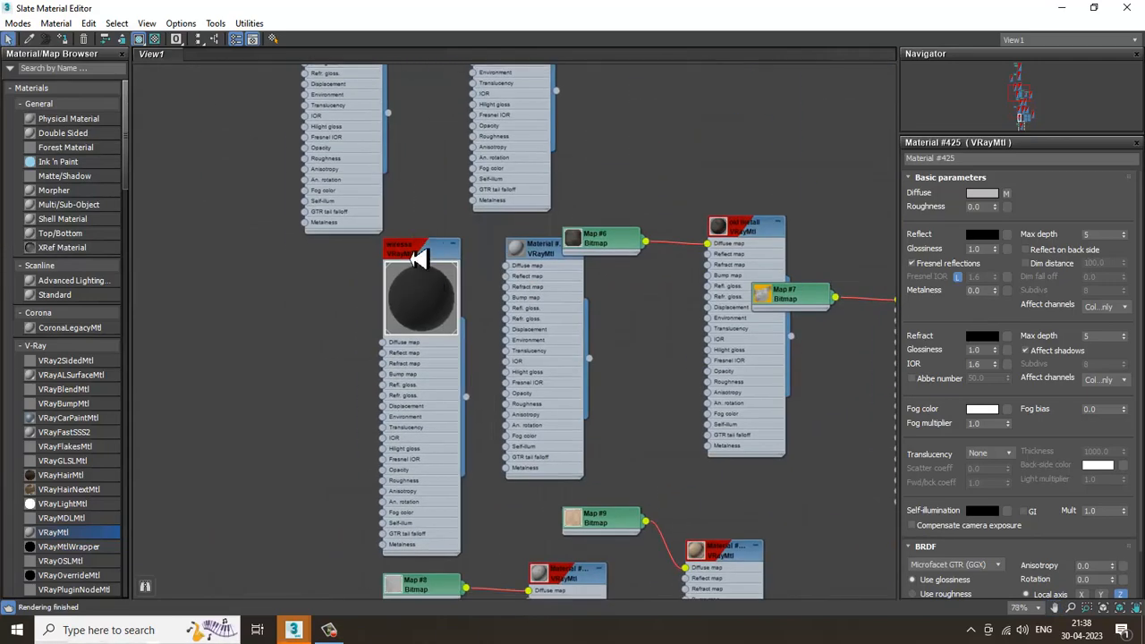
double_click(419, 258)
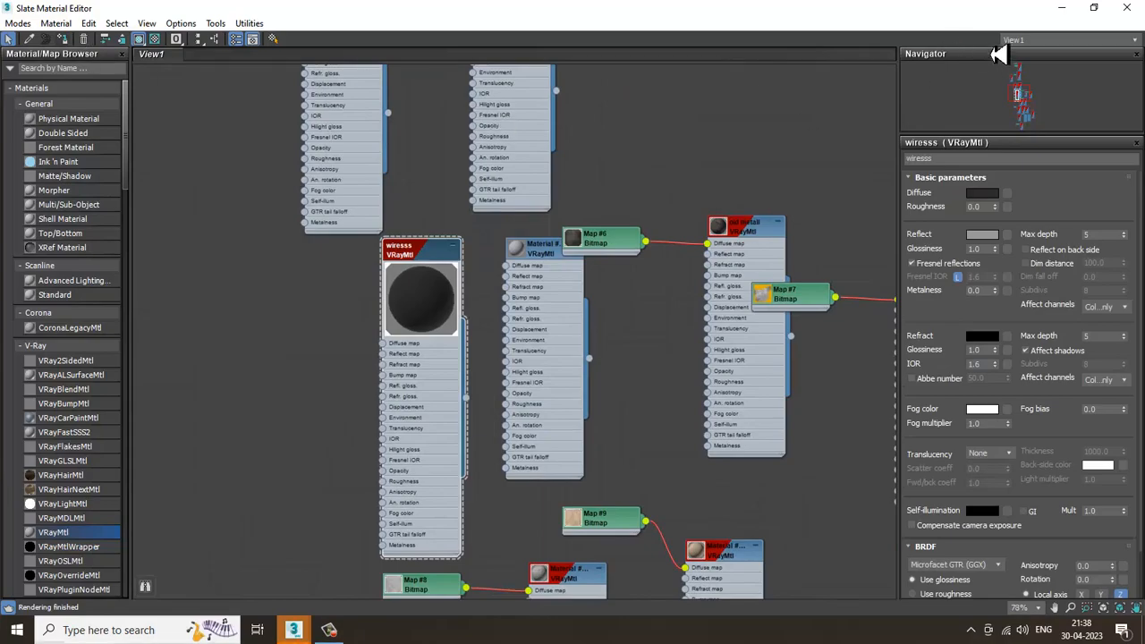
click(1065, 10)
Select the pale green pin at the upper end of the backhoe's dipper arm and assign it the old metall VRayMtl.
alt+middle_drag(506, 312, 440, 333)
scroll(440, 332, up, 6)
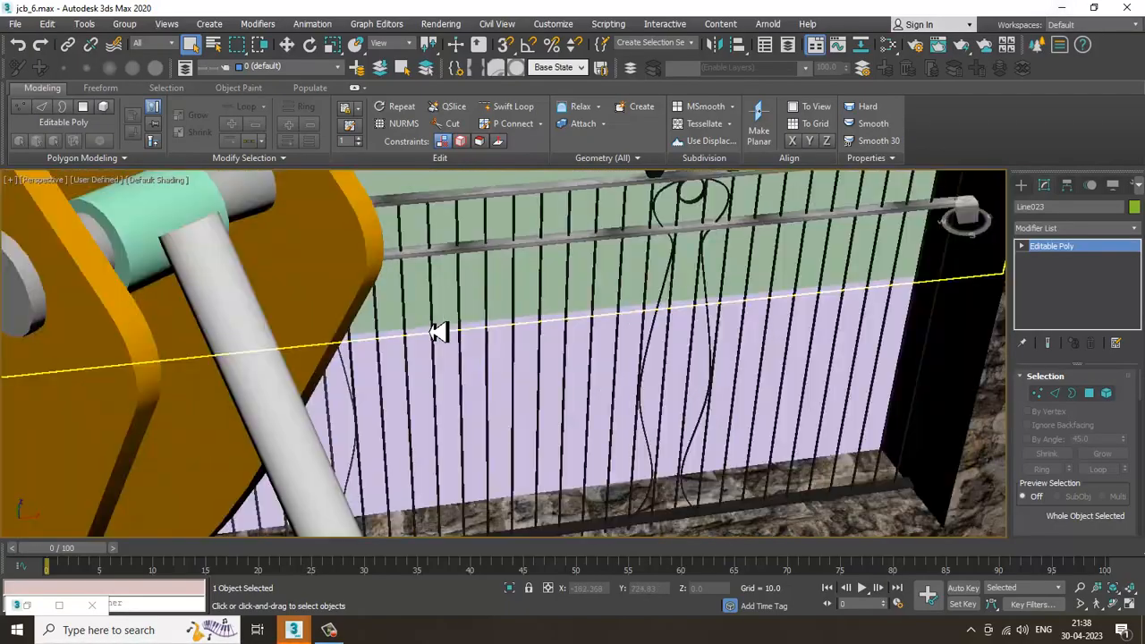
scroll(285, 245, down, 2)
click(274, 245)
alt+middle_drag(274, 245, 602, 303)
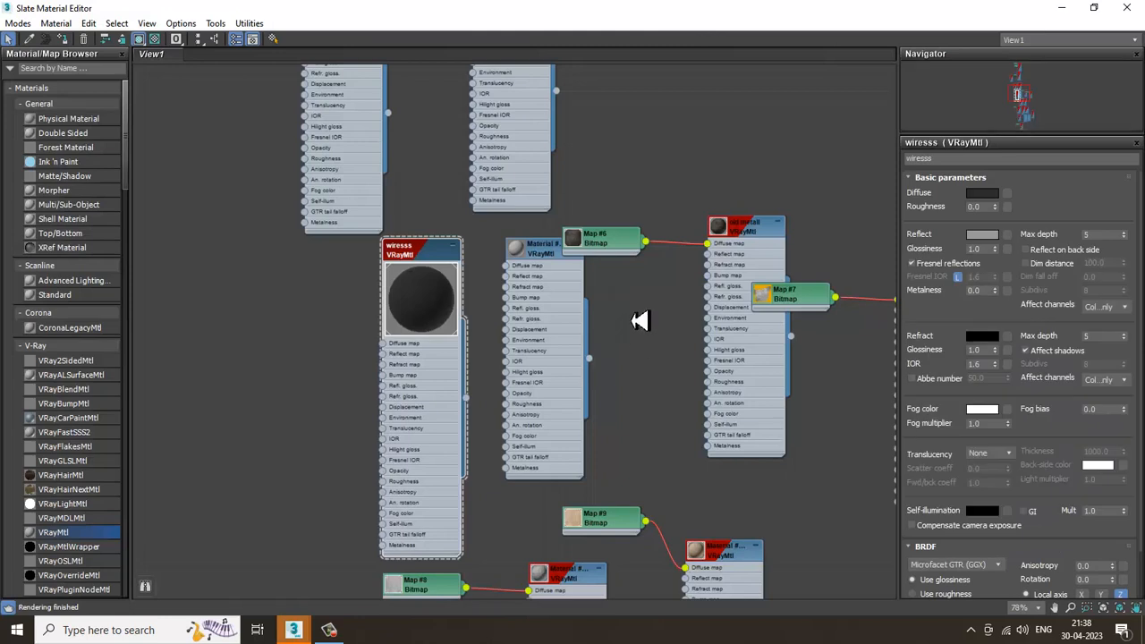
middle_drag(643, 217, 643, 242)
click(742, 263)
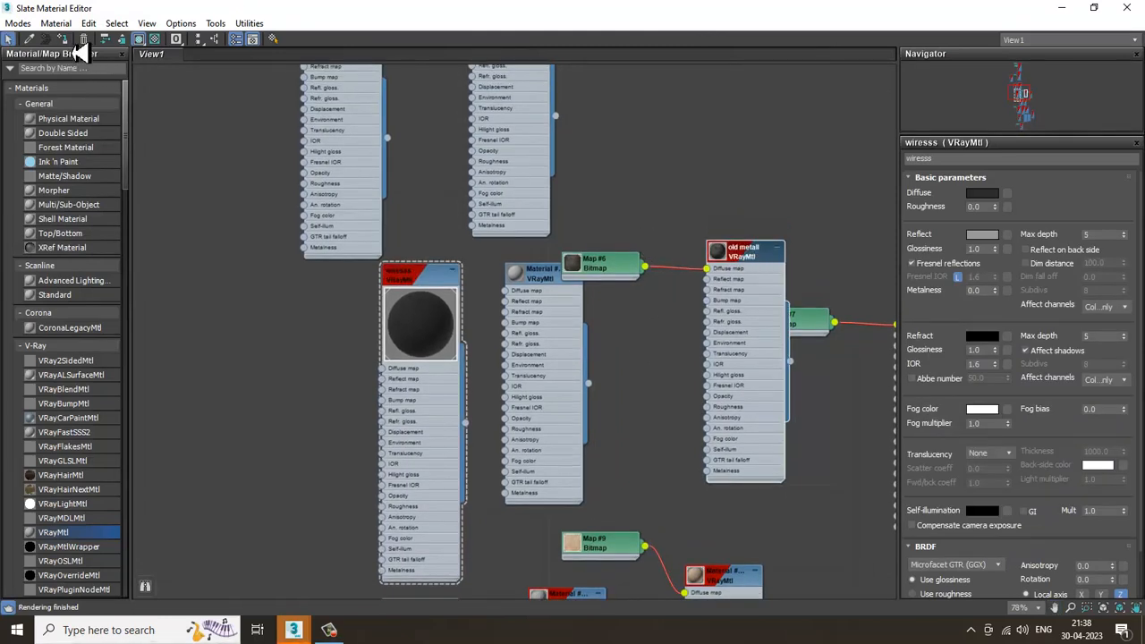
click(1064, 9)
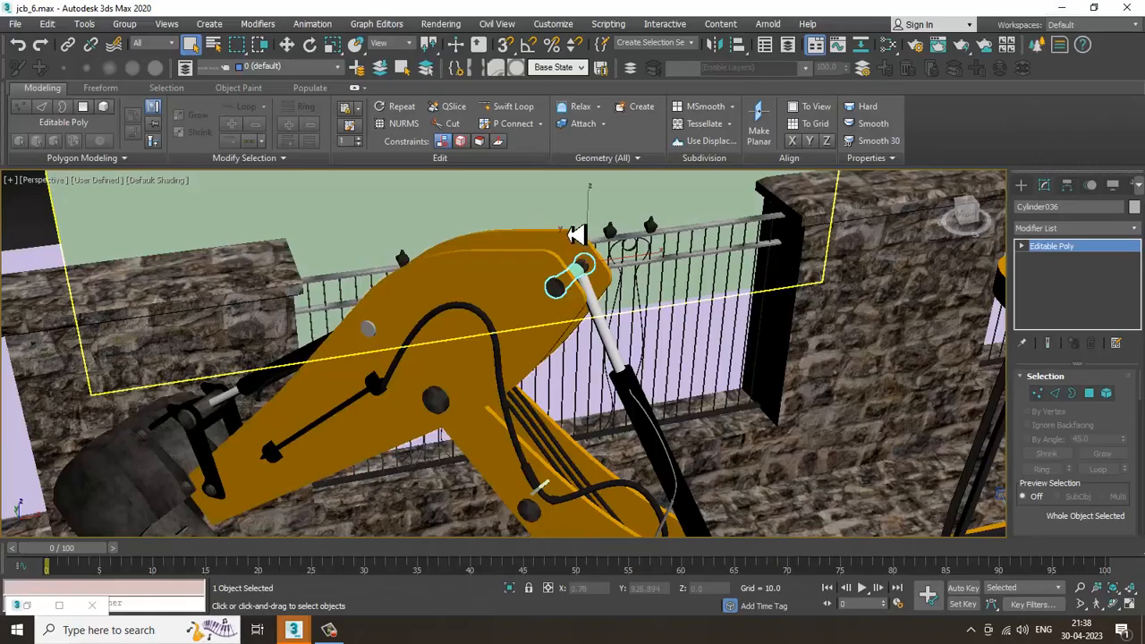
Apply a UVW Map modifier with Box mapping to the pin at the upper end of the dipper arm.
scroll(575, 236, up, 5)
click(1075, 228)
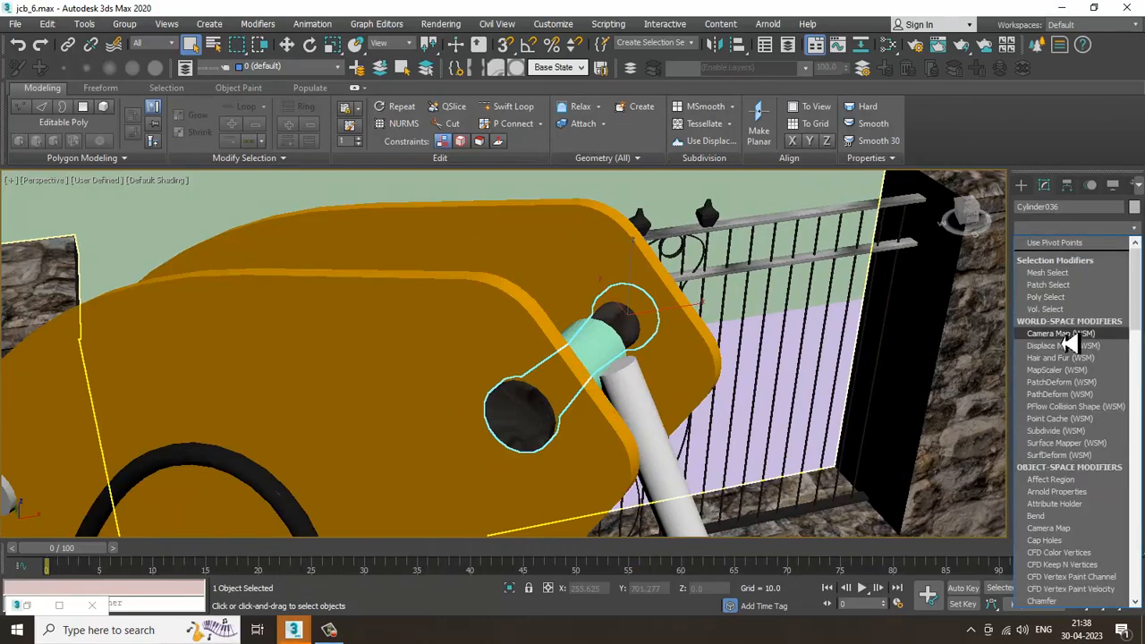
key(u)
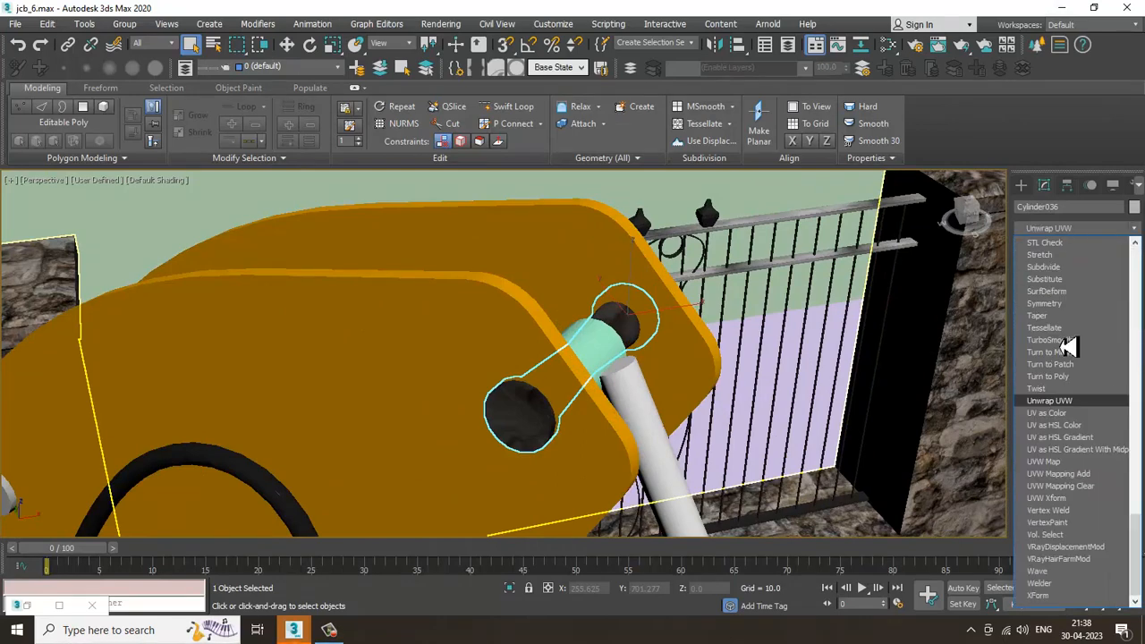
click(1084, 469)
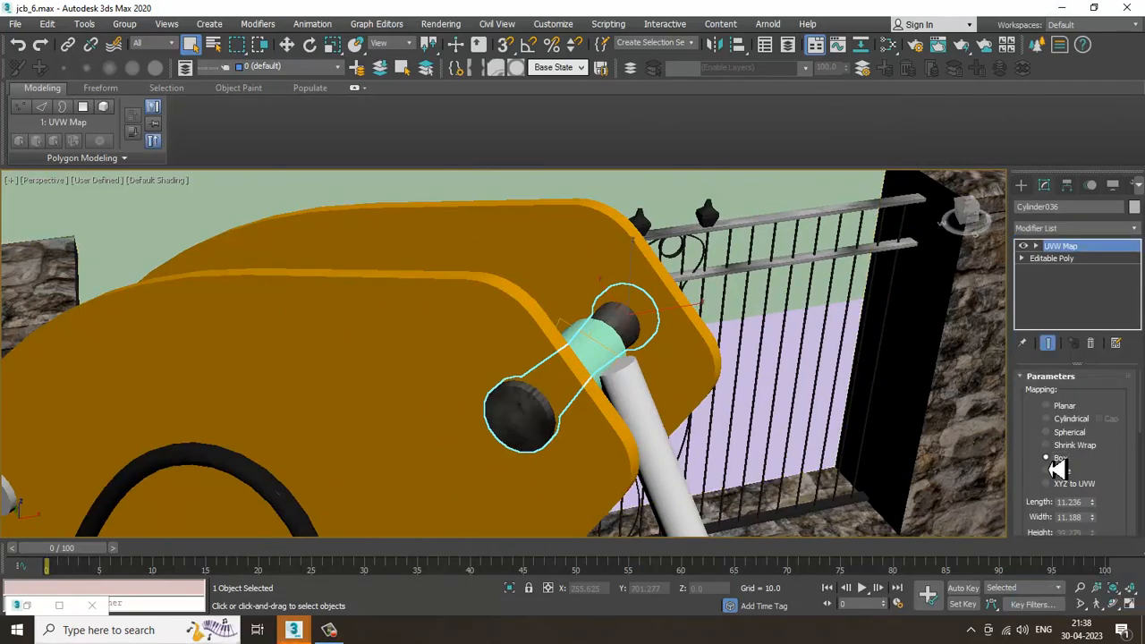
Select the grey pin on the dipper arm near the bucket's hydraulic cylinder and assign it the old metall VRayMtl.
alt+middle_drag(568, 353, 739, 307)
scroll(739, 307, down, 3)
middle_drag(385, 412, 431, 338)
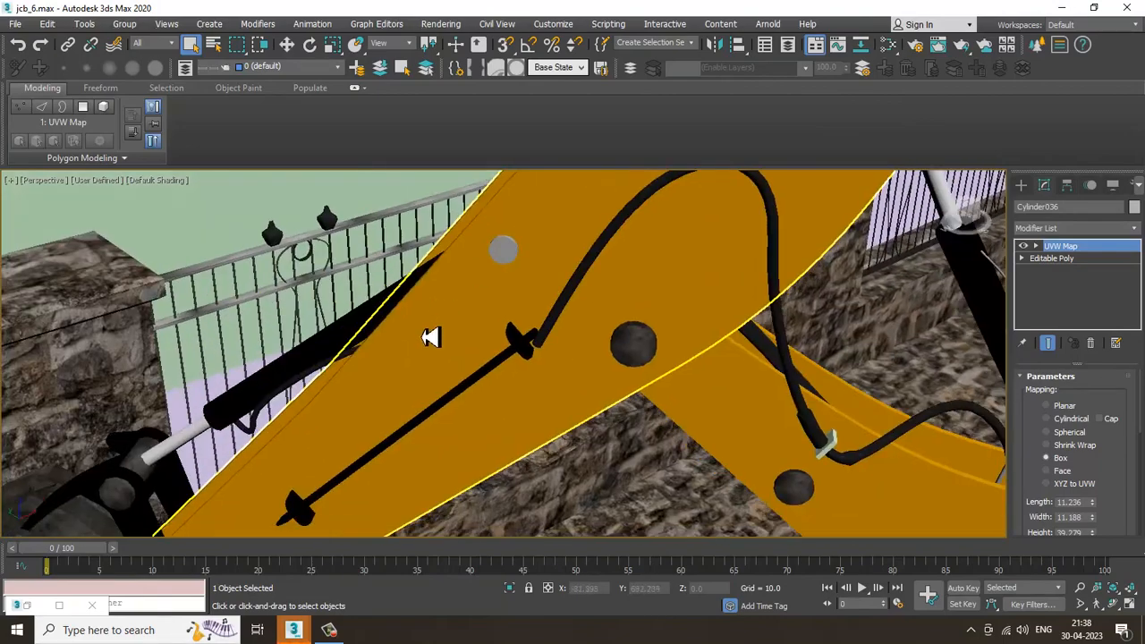
key(m)
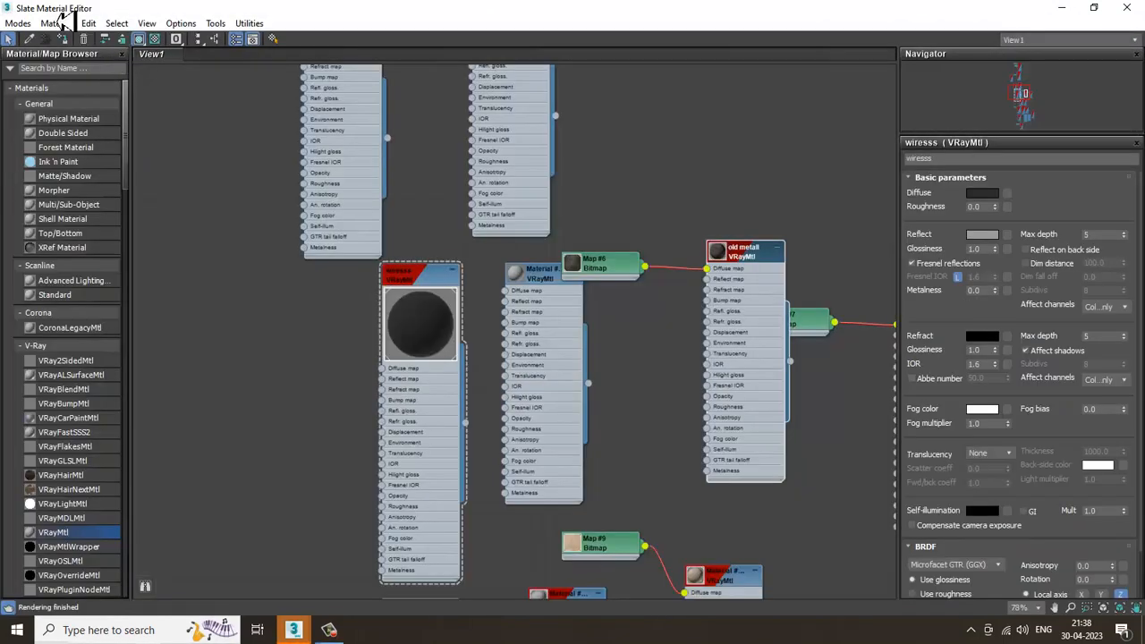
click(1066, 9)
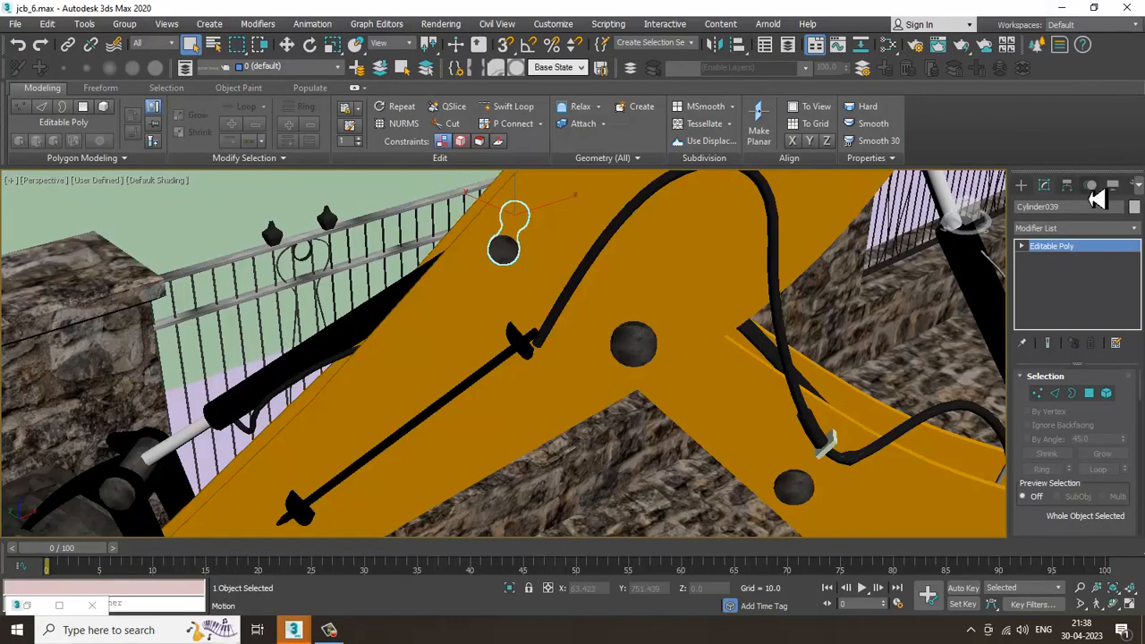
Apply a UVW Map modifier with Box mapping to the dipper arm pin near the bucket's hydraulic cylinder.
click(1074, 231)
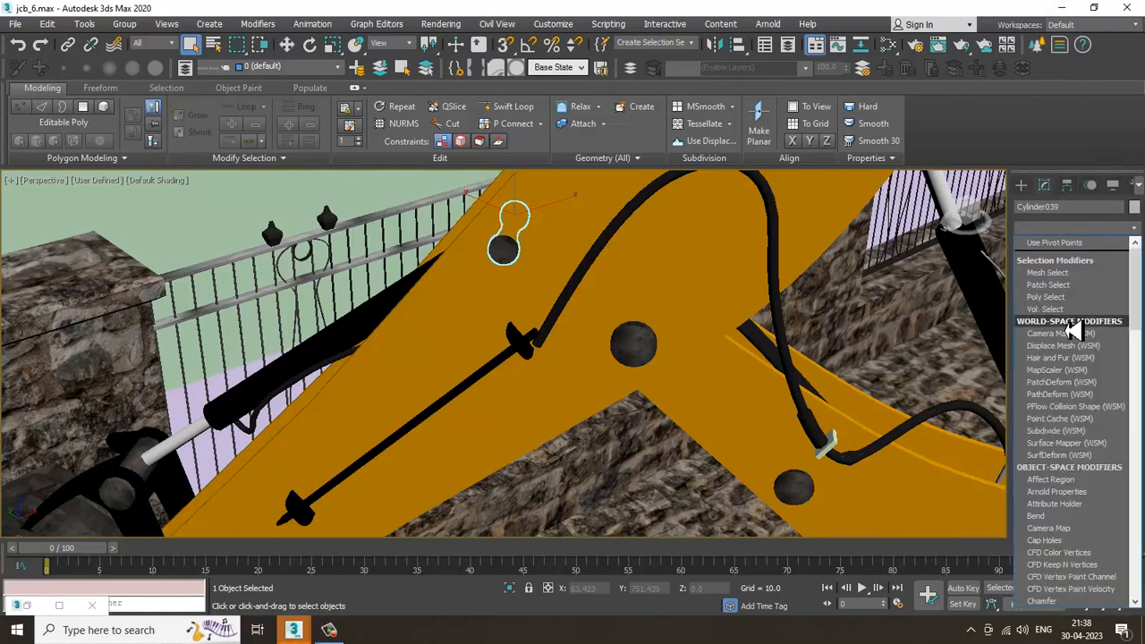
scroll(1081, 331, down, 10)
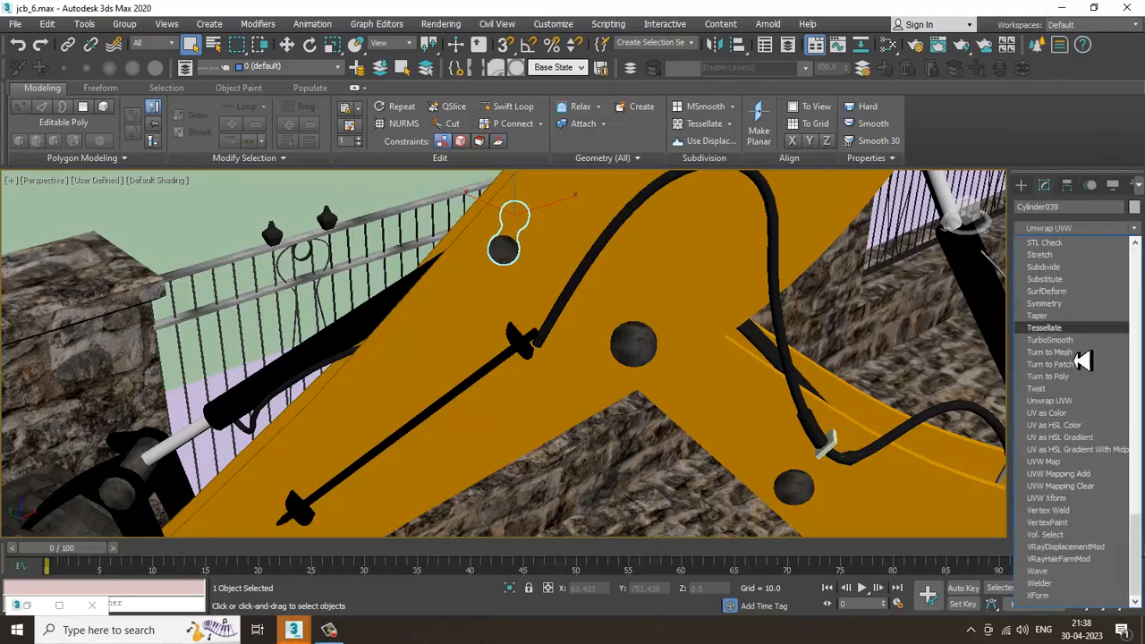
click(1081, 472)
click(1065, 458)
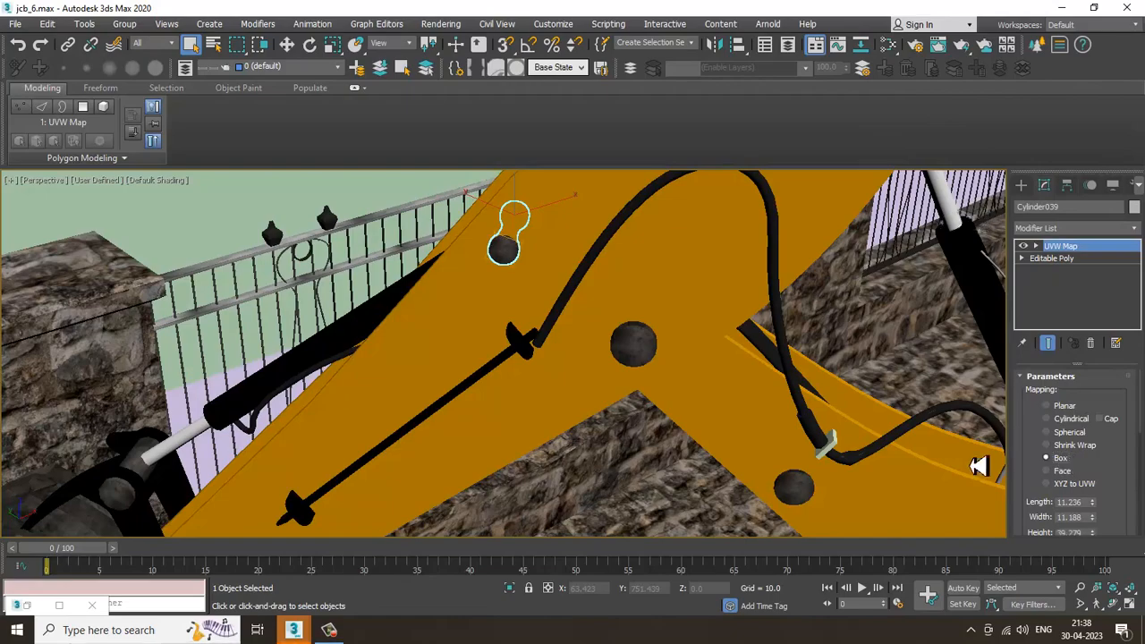
Select the pin on the lower boom where the long hydraulic cylinder attaches and assign it the old metall VRayMtl.
alt+middle_drag(979, 465, 559, 369)
scroll(537, 398, down, 3)
middle_drag(501, 452, 686, 343)
middle_drag(805, 319, 731, 373)
alt+middle_drag(474, 486, 494, 334)
key(m)
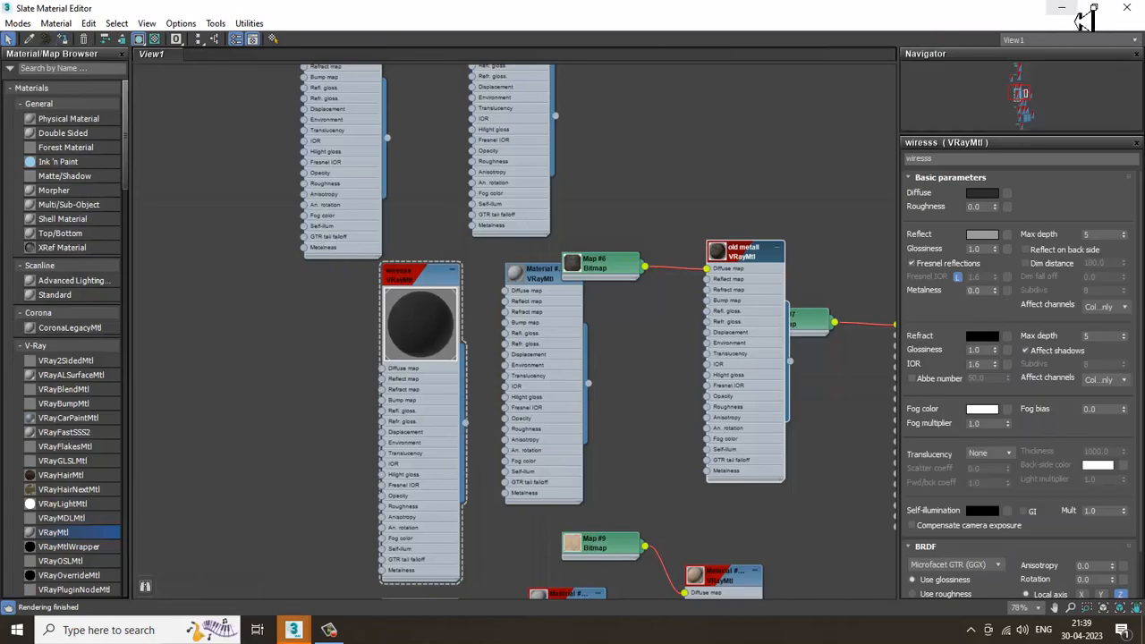
click(1070, 11)
Apply a UVW Map modifier with Box mapping to the lower boom's hydraulic cylinder pin.
click(1074, 230)
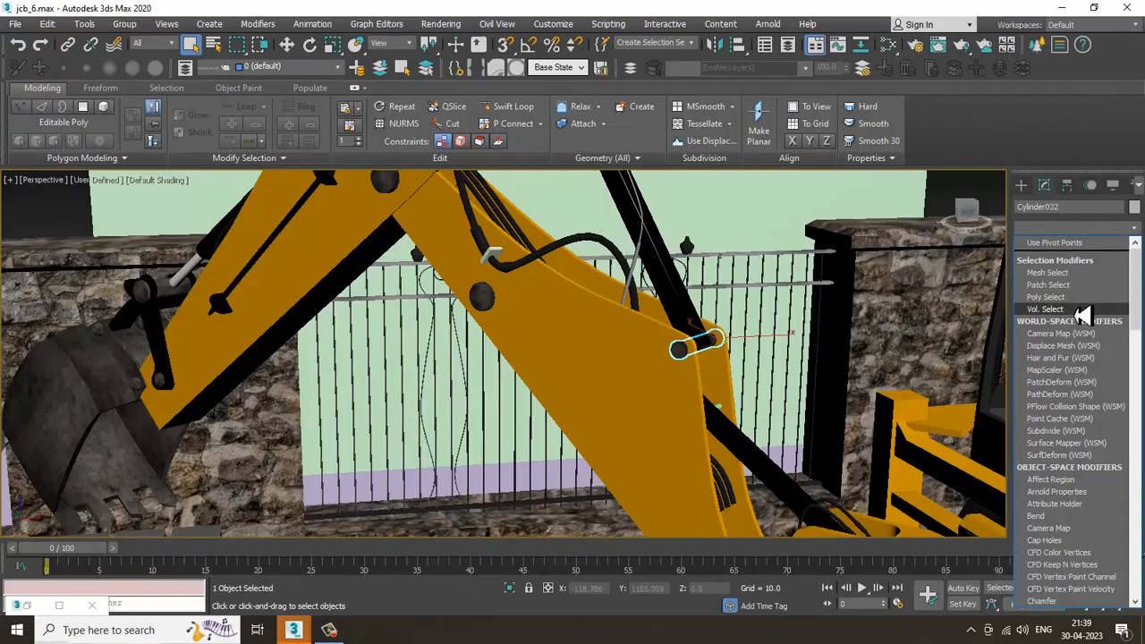
scroll(1083, 340, down, 2)
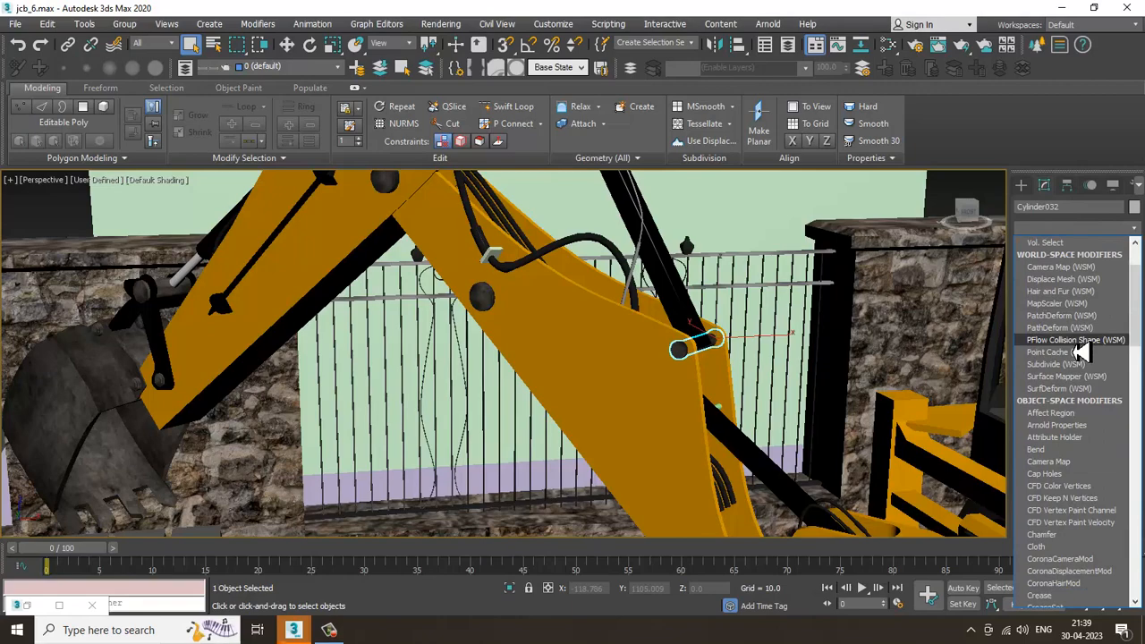
key(u)
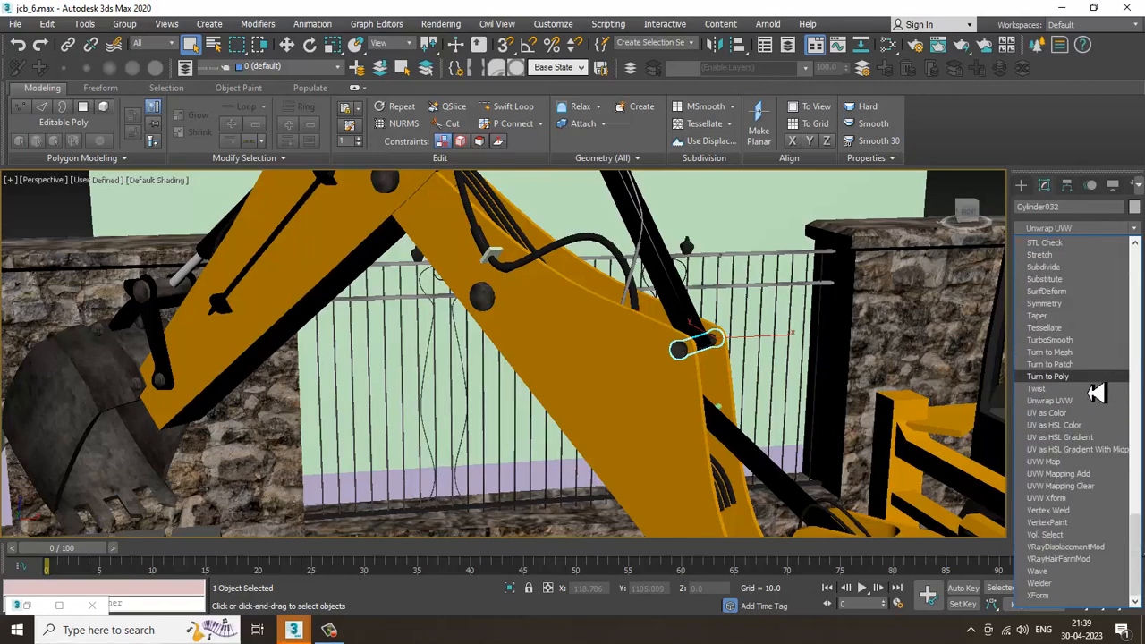
click(1090, 465)
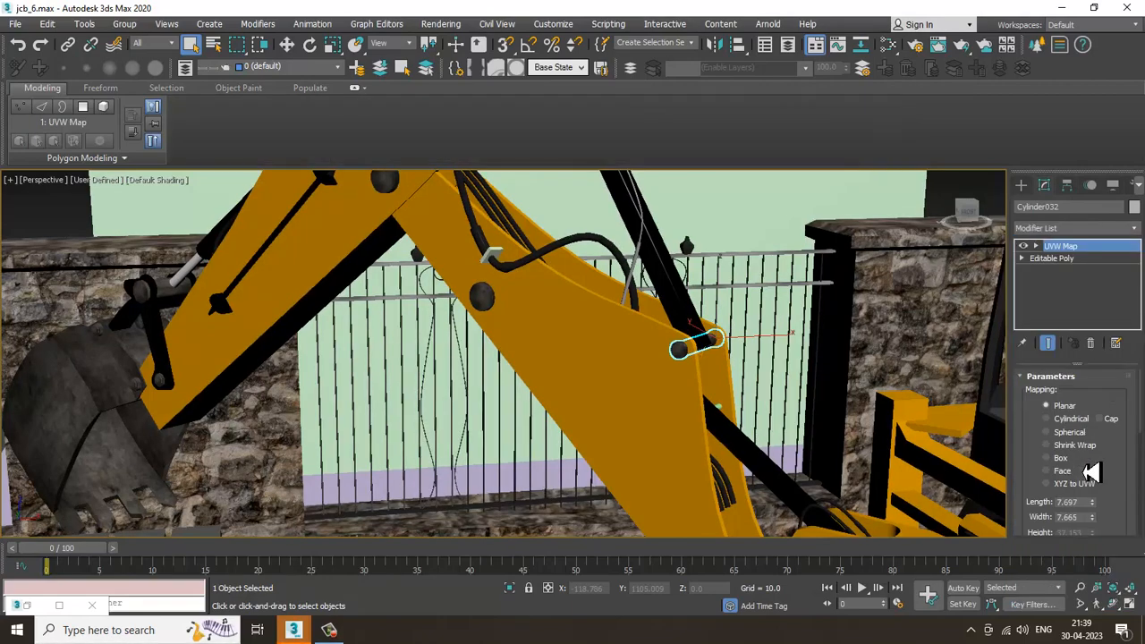
Select the light grey cylinder beside the front loader's hydraulic hose and assign it the existing black VRayMtl.
scroll(742, 350, down, 5)
alt+middle_drag(742, 350, 608, 352)
scroll(624, 259, up, 4)
scroll(695, 310, up, 4)
scroll(711, 304, down, 4)
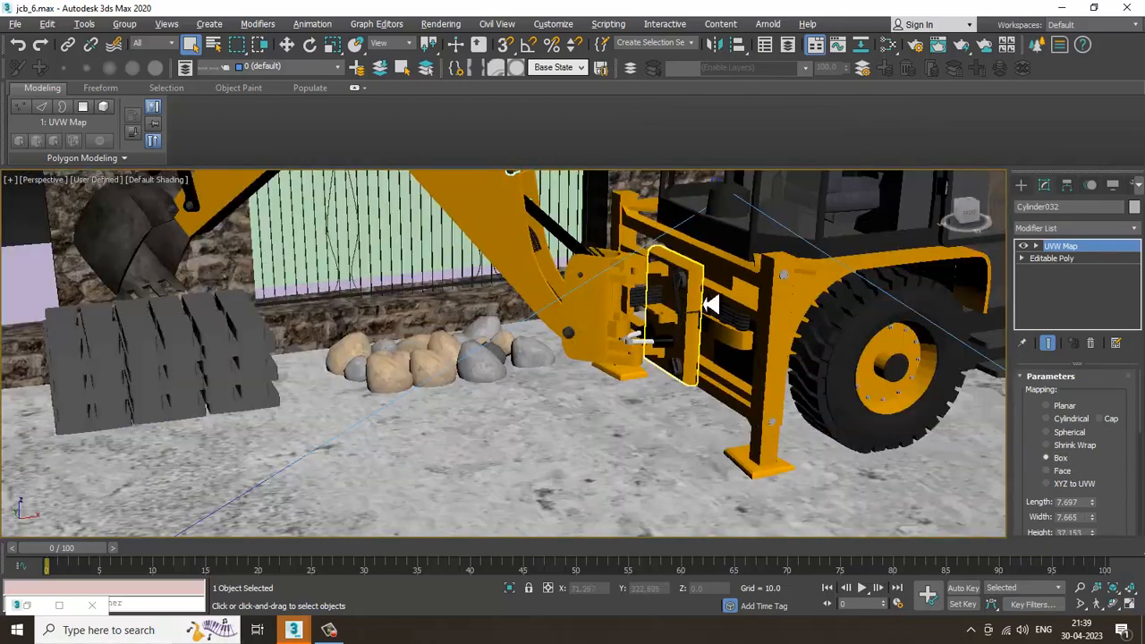
middle_drag(787, 288, 601, 343)
alt+middle_drag(739, 345, 595, 279)
scroll(431, 365, up, 6)
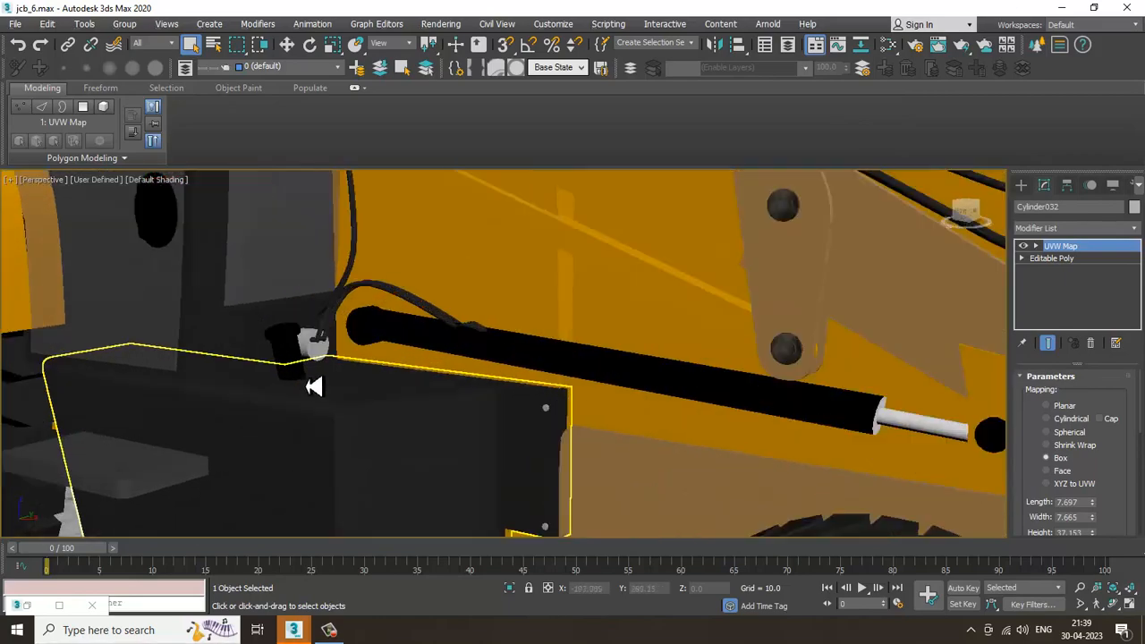
key(m)
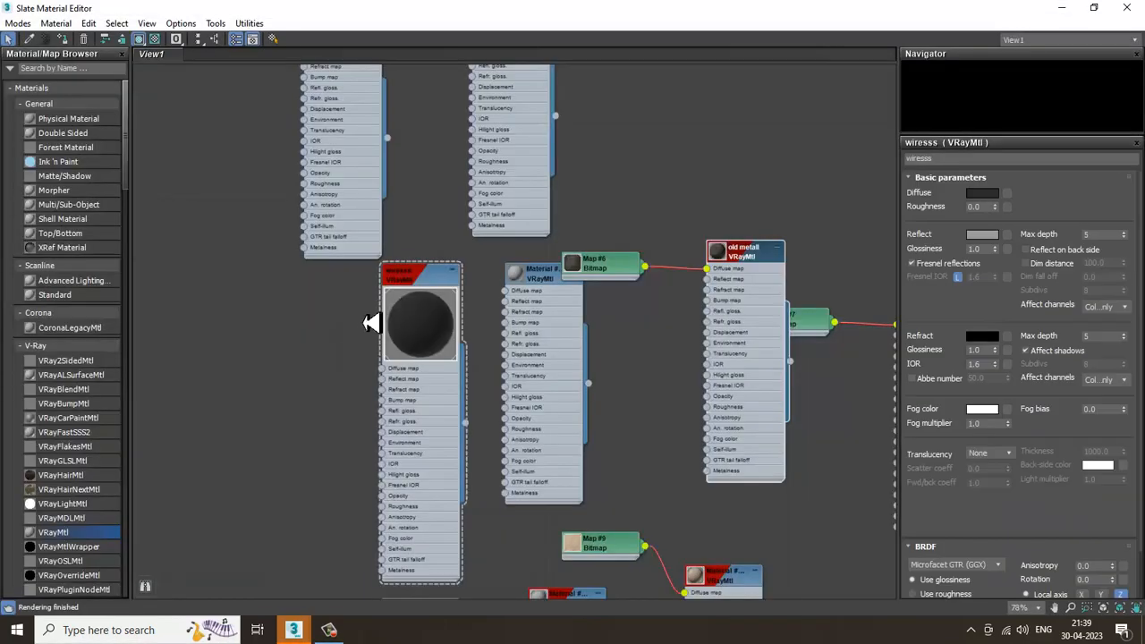
middle_drag(435, 212, 490, 469)
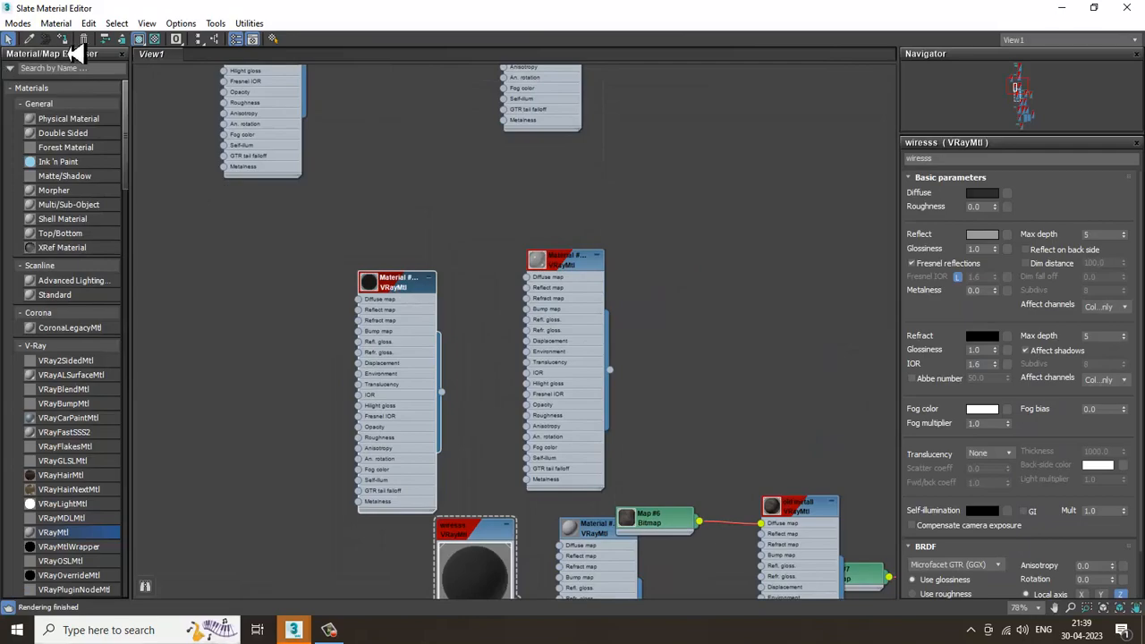
click(1063, 9)
Select all twelve bolts around the yellow rim of the large rear wheel.
scroll(737, 316, down, 8)
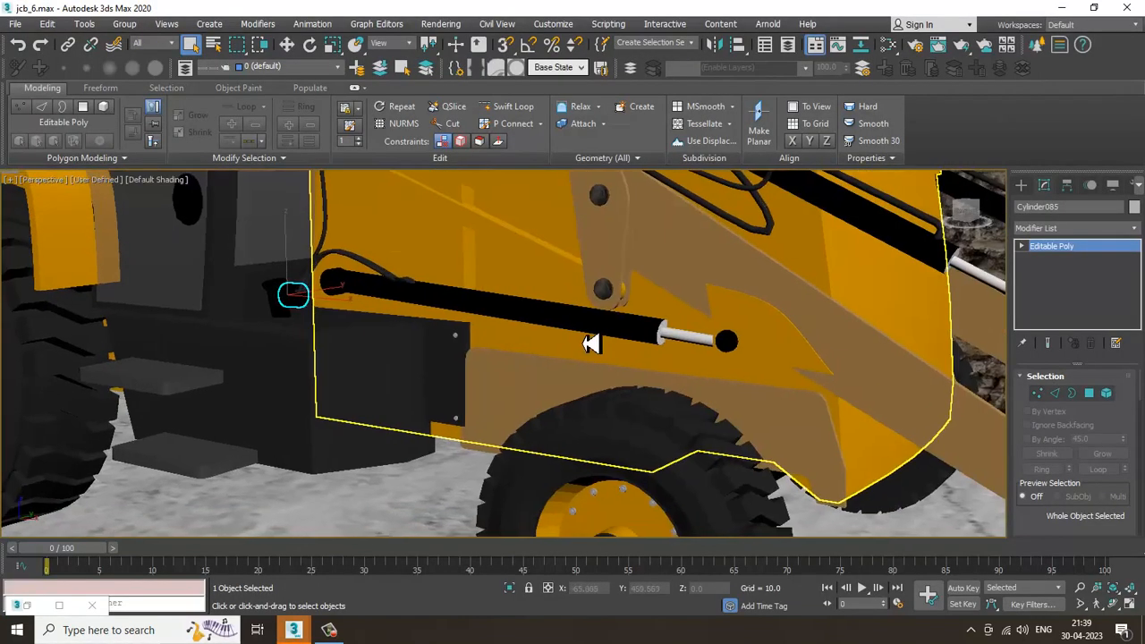
scroll(644, 322, up, 6)
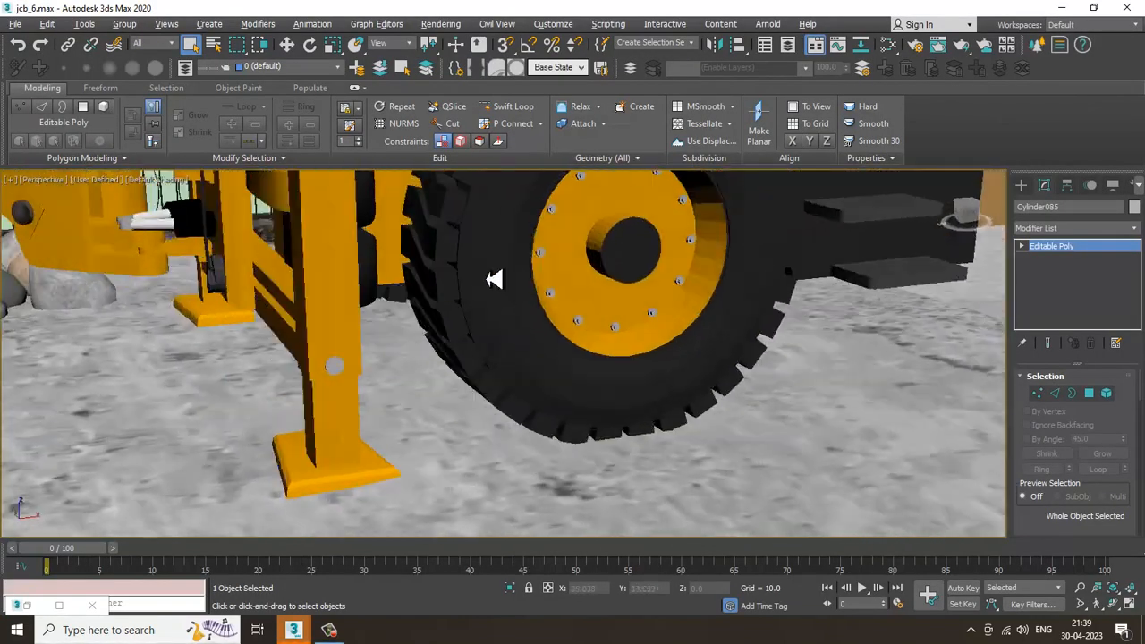
scroll(593, 360, up, 3)
scroll(593, 360, up, 4)
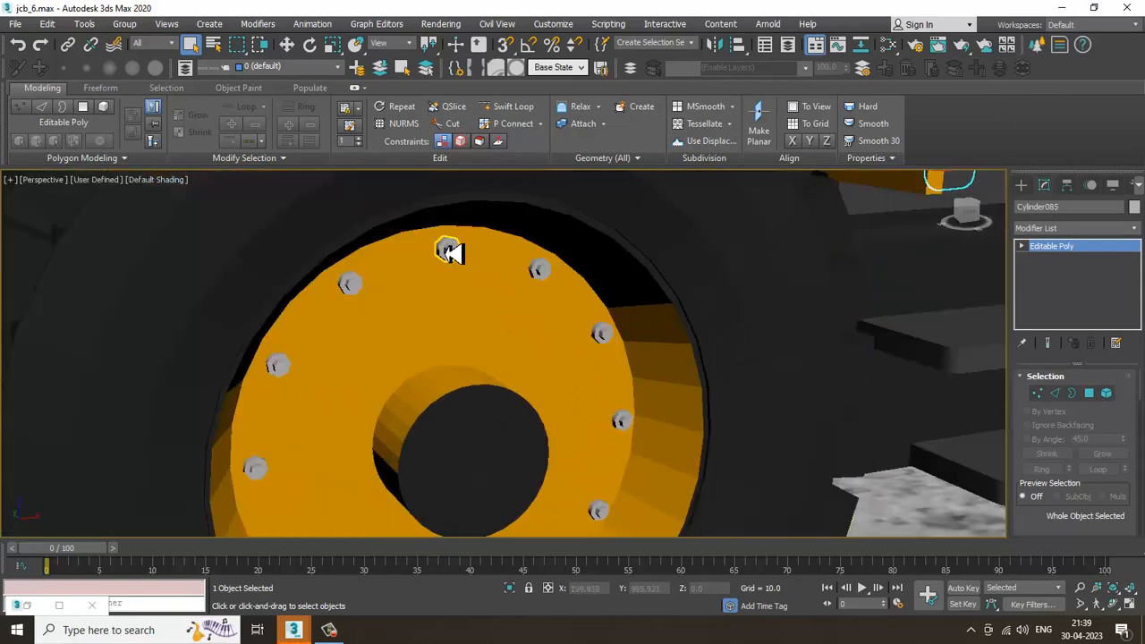
ctrl+click(540, 273)
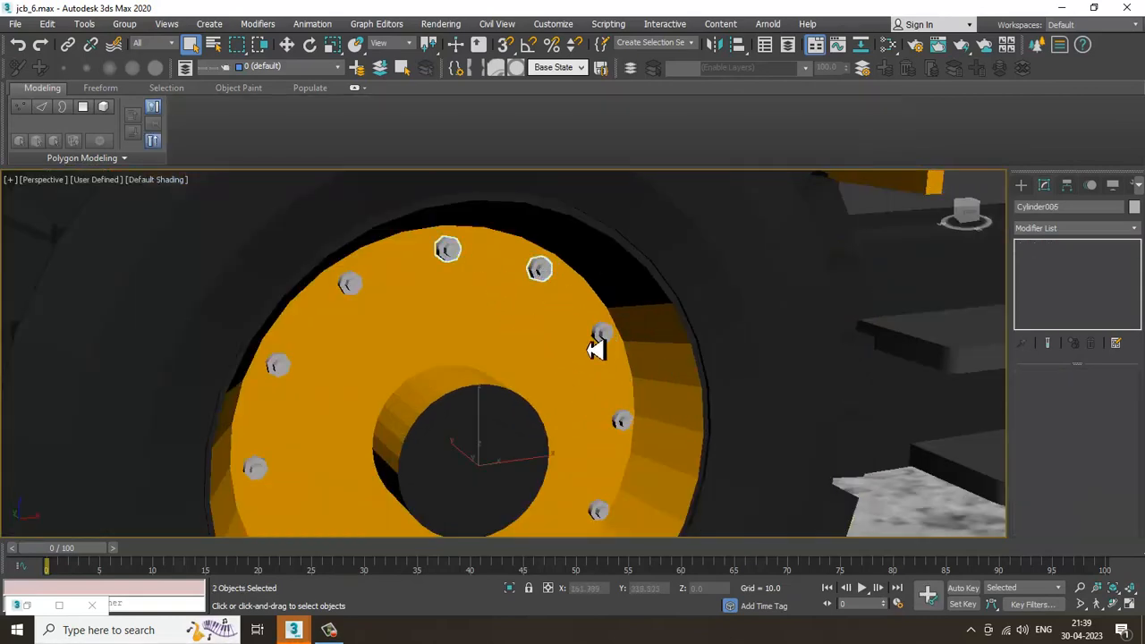
ctrl+click(624, 422)
alt+middle_drag(626, 424, 705, 349)
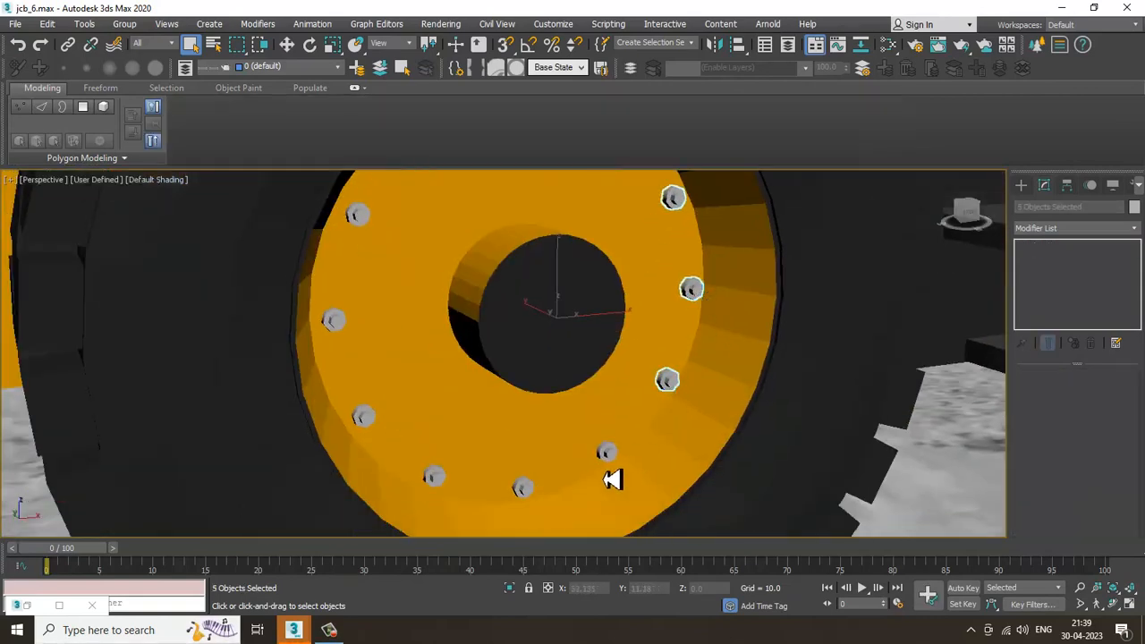
ctrl+click(528, 493)
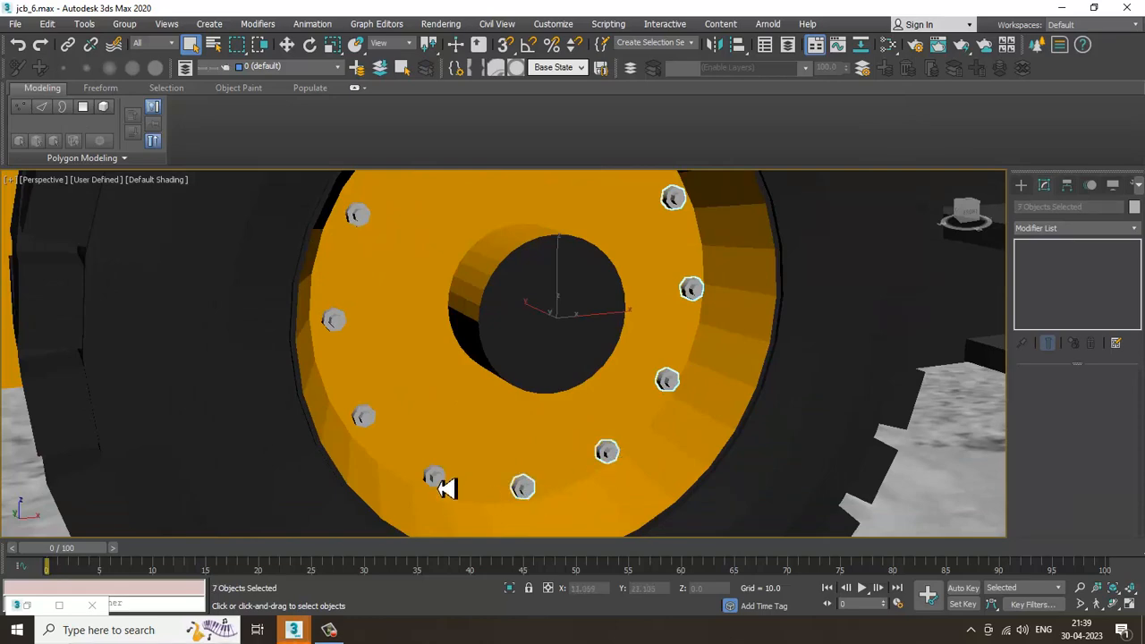
ctrl+click(333, 320)
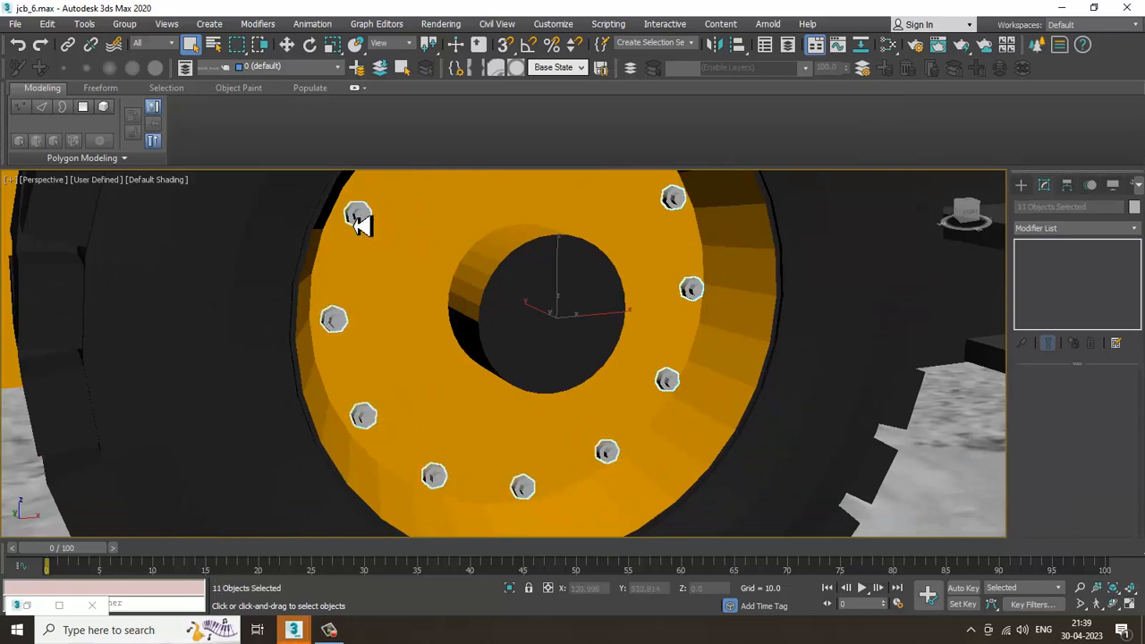
scroll(397, 240, down, 4)
middle_drag(478, 252, 473, 302)
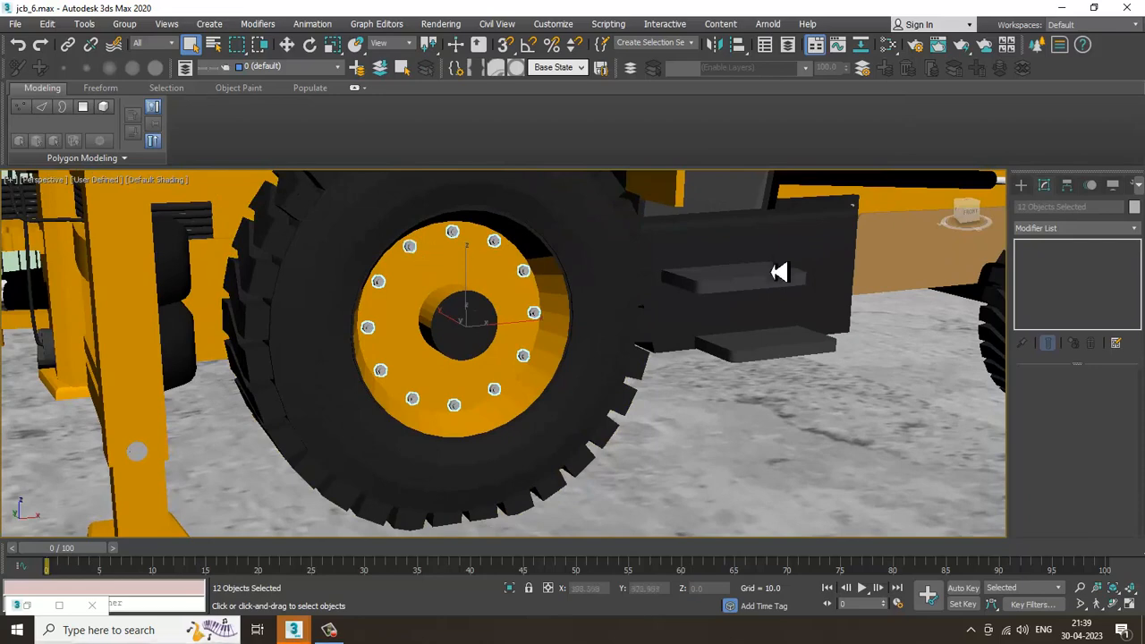
Assign the existing old metall VRayMtl to the selected rear wheel bolts.
key(m)
middle_drag(519, 520, 553, 367)
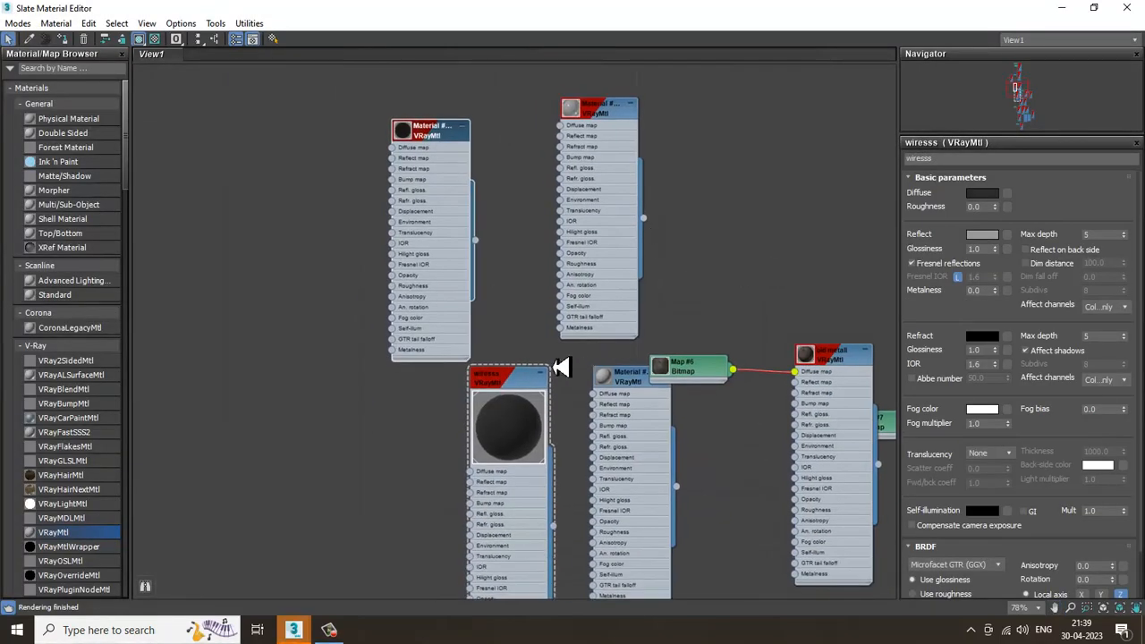
middle_drag(663, 208, 647, 310)
scroll(678, 348, down, 1)
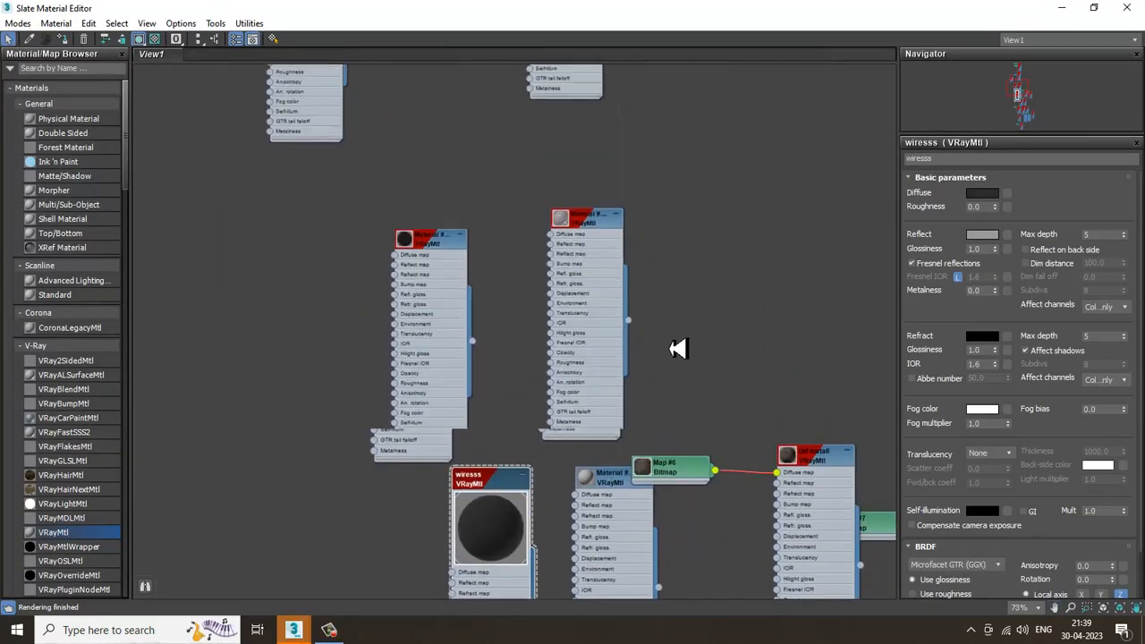
middle_drag(723, 529, 613, 138)
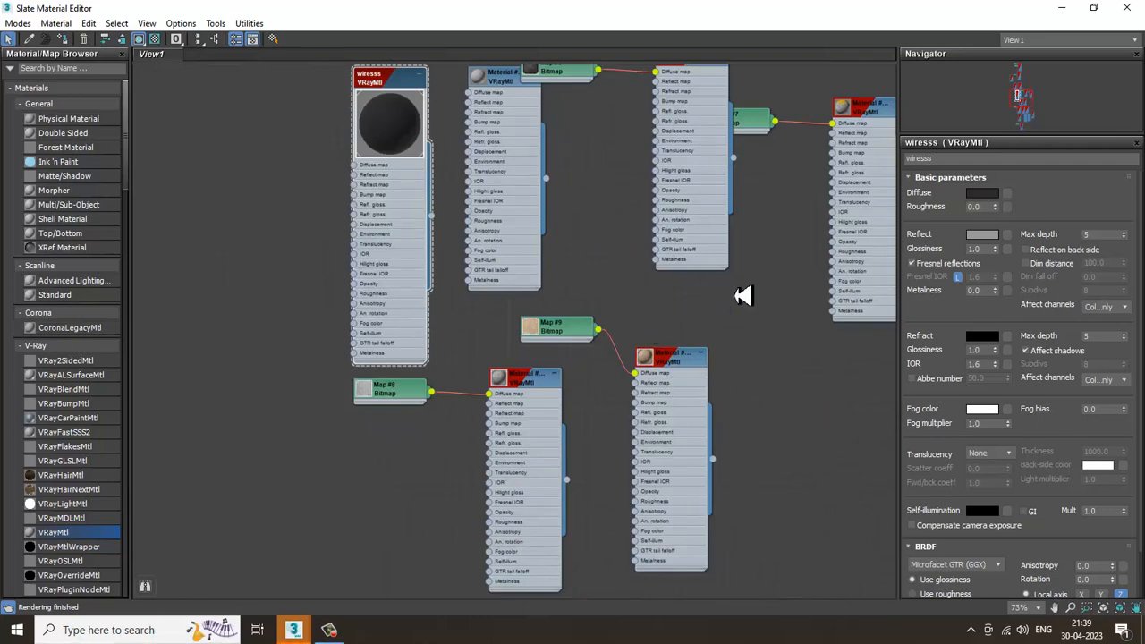
middle_drag(744, 296, 600, 252)
click(609, 205)
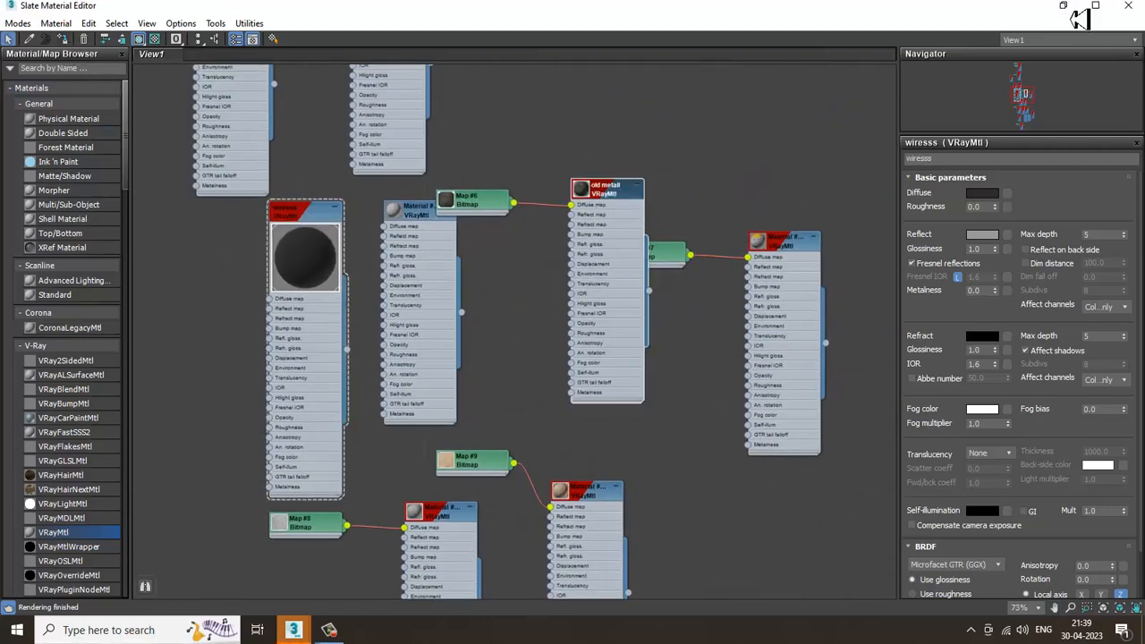
click(1062, 8)
Select all twelve bolts around the front wheel's yellow rim and assign them the old metall VRayMtl.
scroll(631, 394, down, 5)
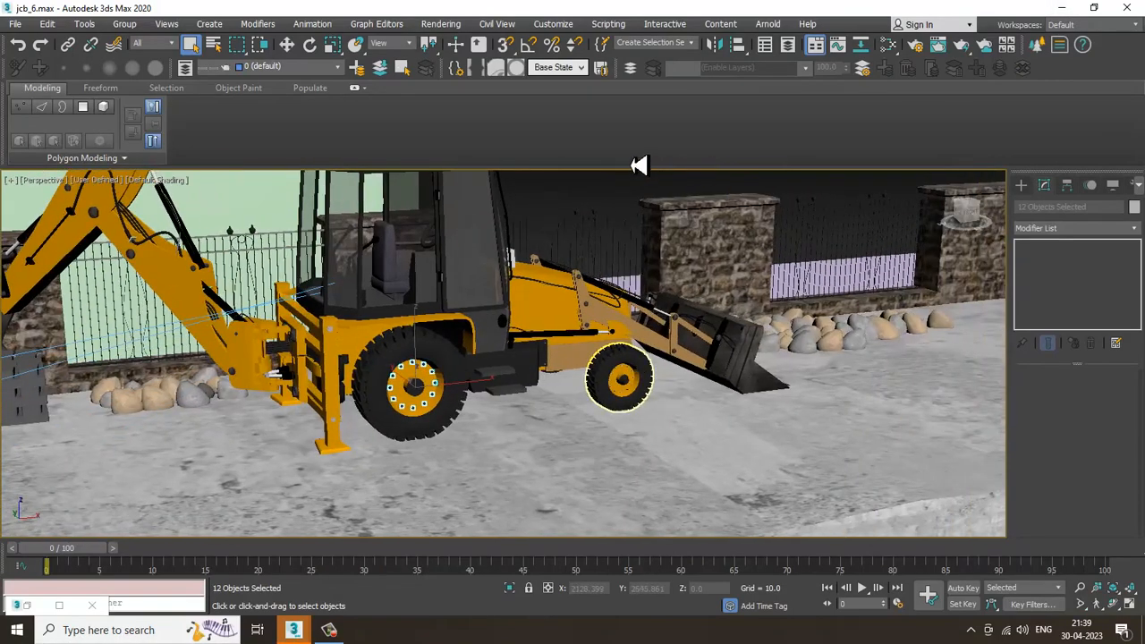
click(626, 199)
scroll(654, 376, up, 10)
middle_drag(666, 365, 668, 289)
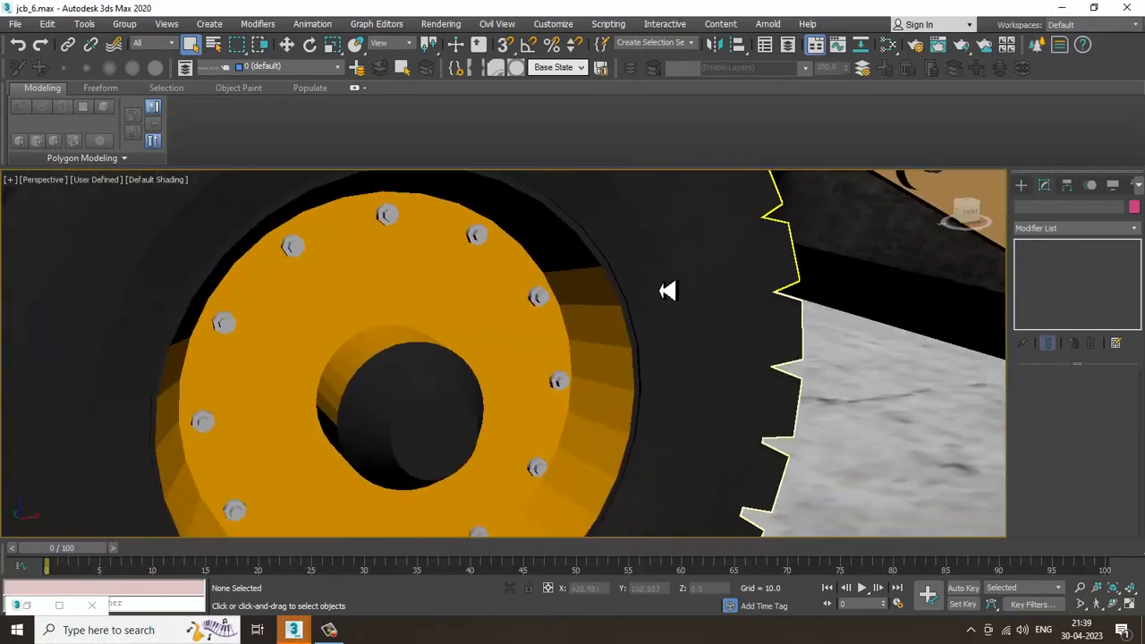
scroll(570, 324, down, 3)
click(443, 247)
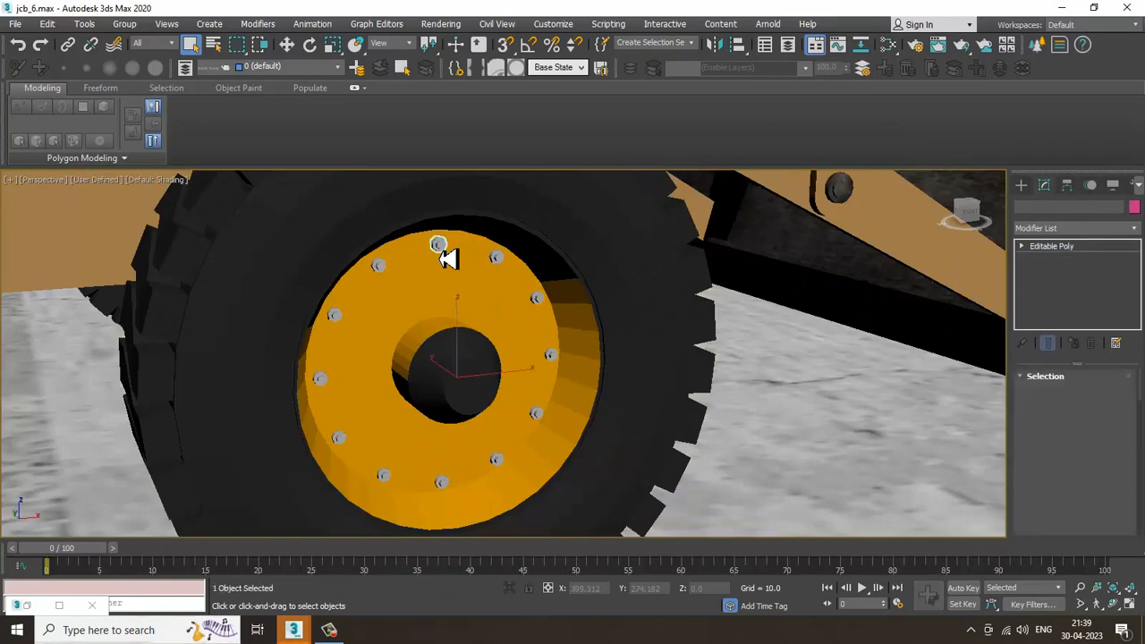
ctrl+click(499, 261)
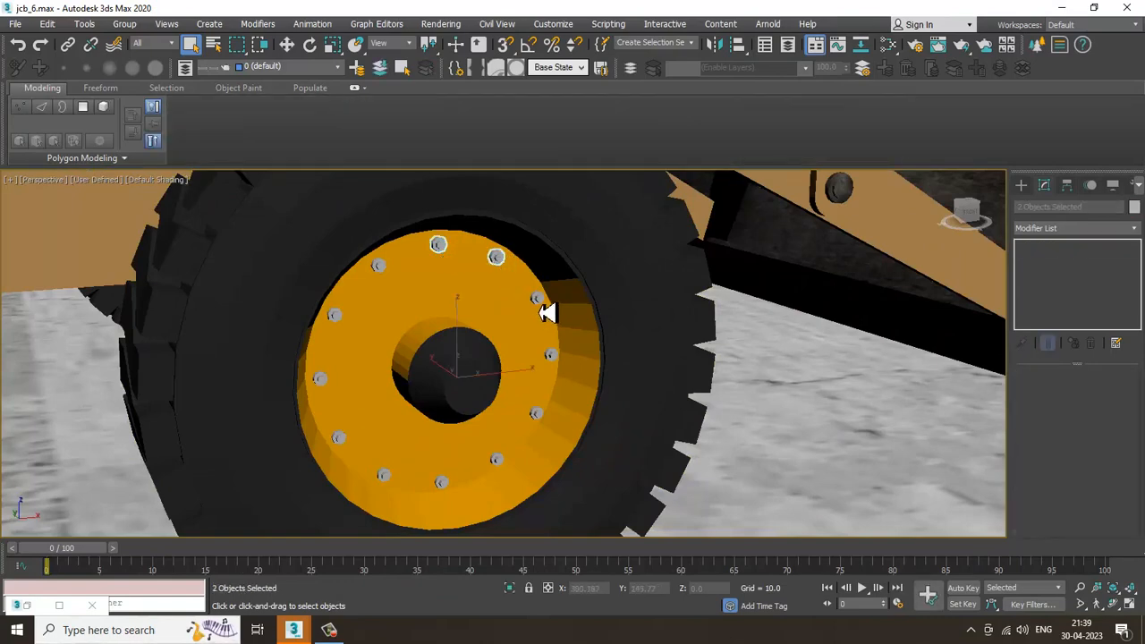
ctrl+click(536, 413)
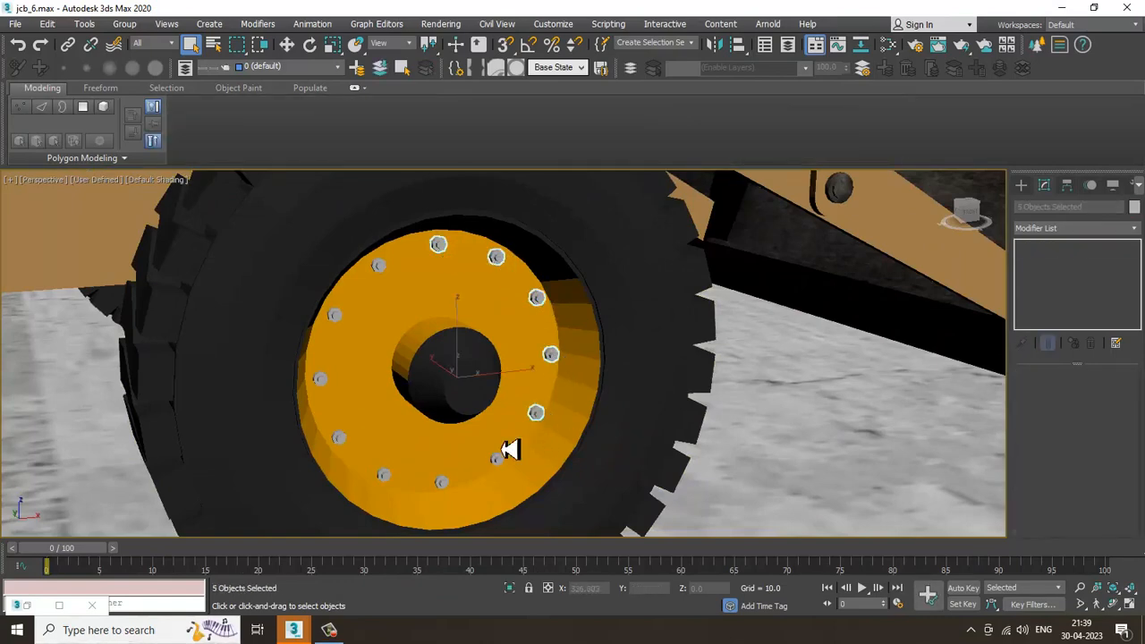
ctrl+click(497, 460)
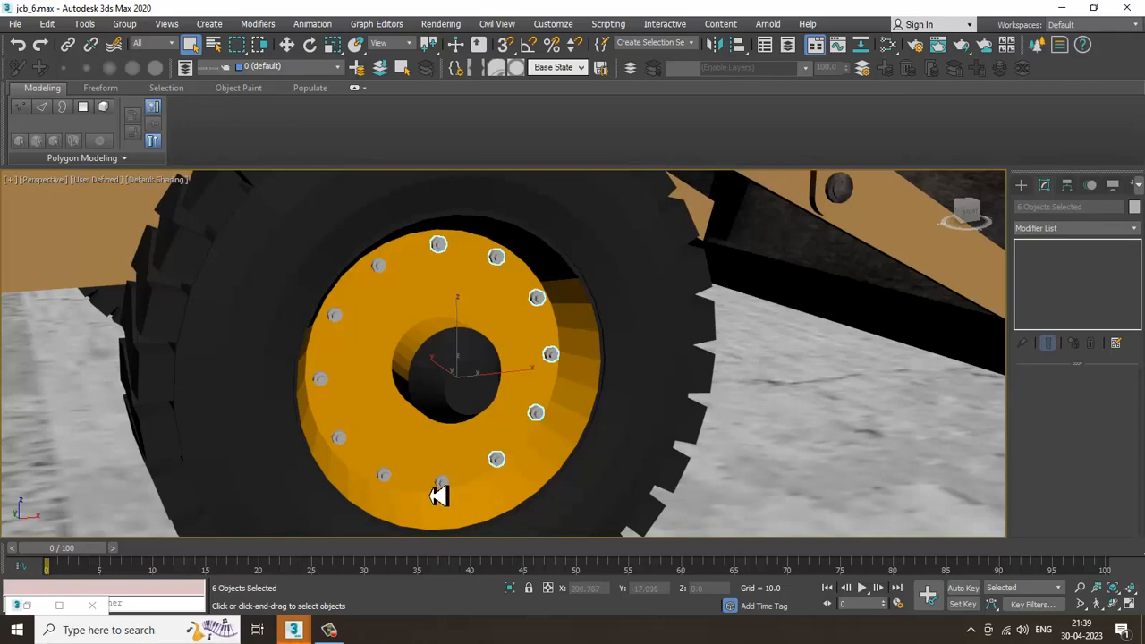
ctrl+click(384, 475)
ctrl+click(335, 435)
key(ctrl+z)
ctrl+click(340, 439)
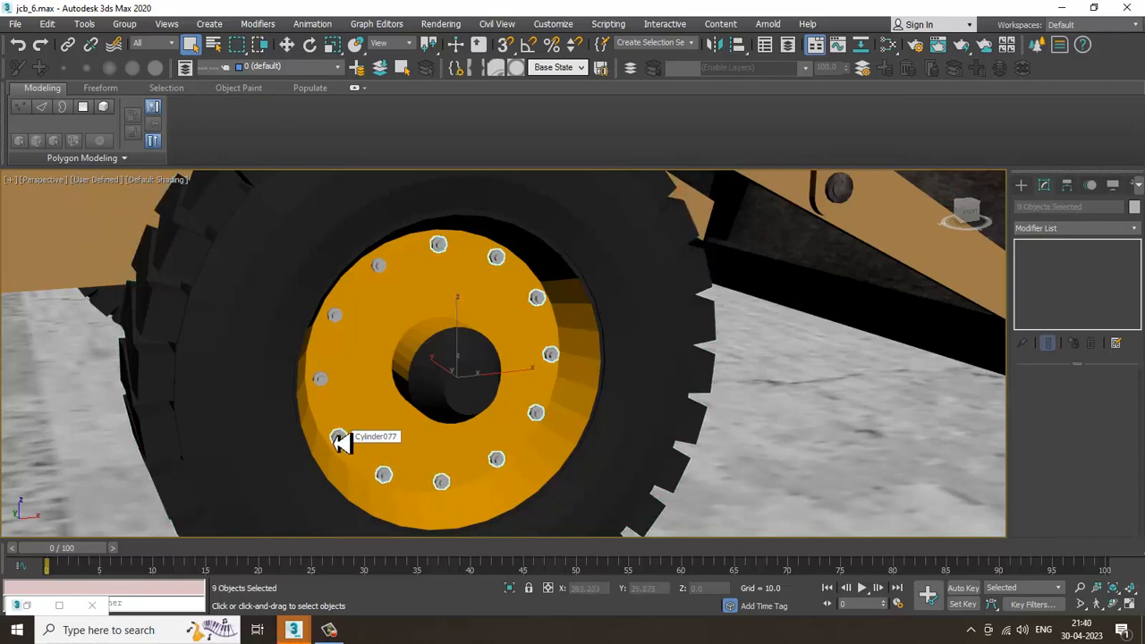
ctrl+click(320, 380)
ctrl+click(337, 317)
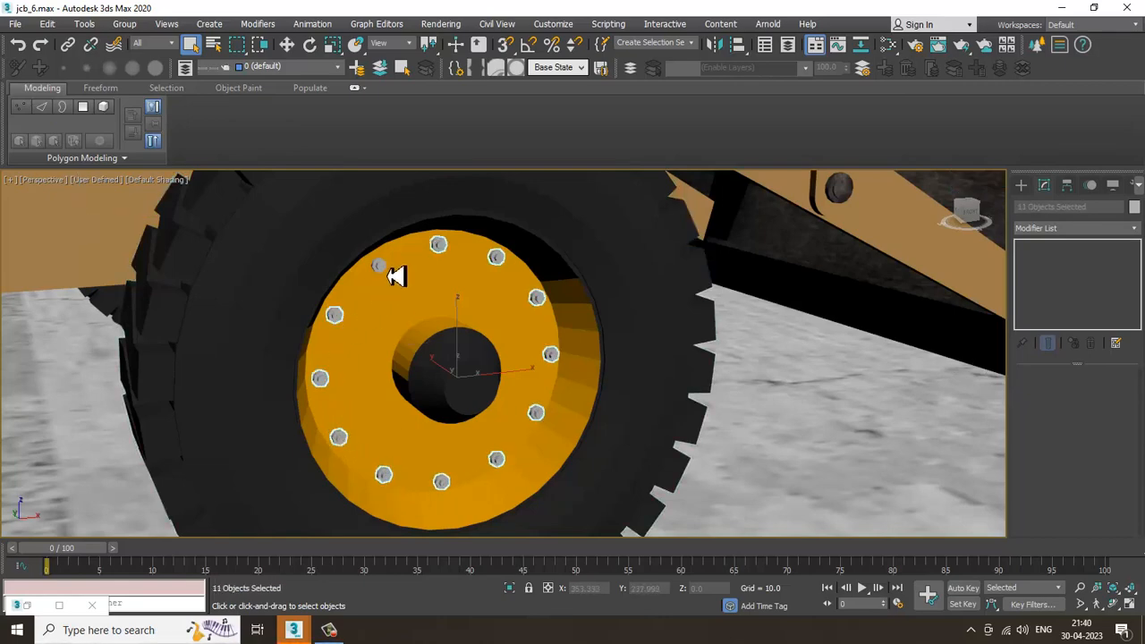
key(m)
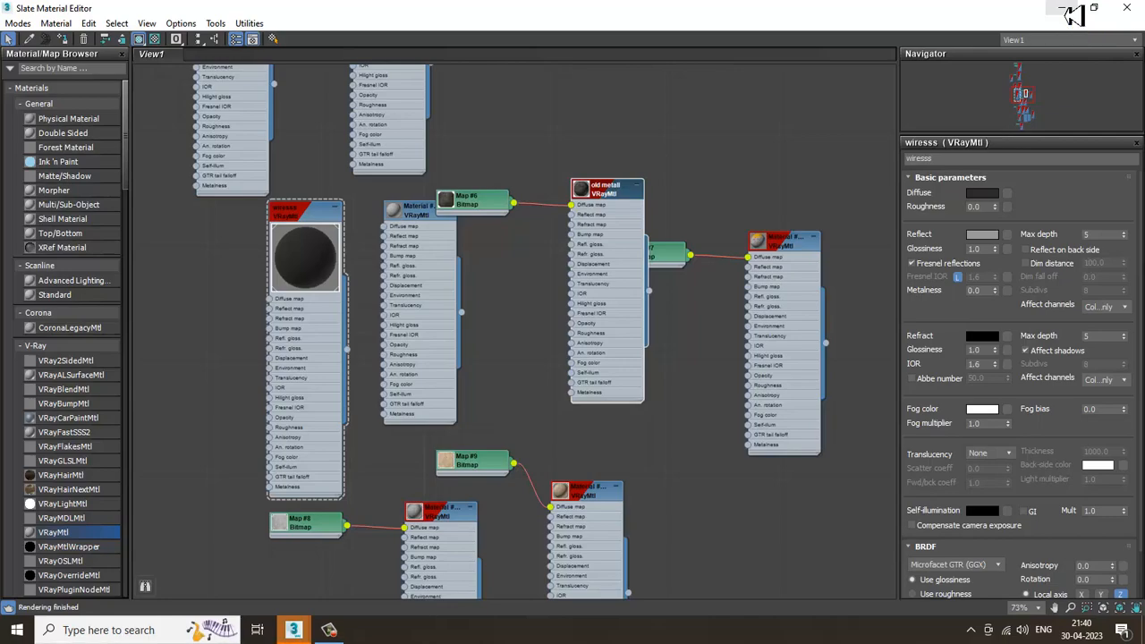
click(1069, 12)
Select the light green sleeve at the backhoe arm's hydraulic rod end and assign it the old metall VRayMtl.
scroll(877, 378, down, 10)
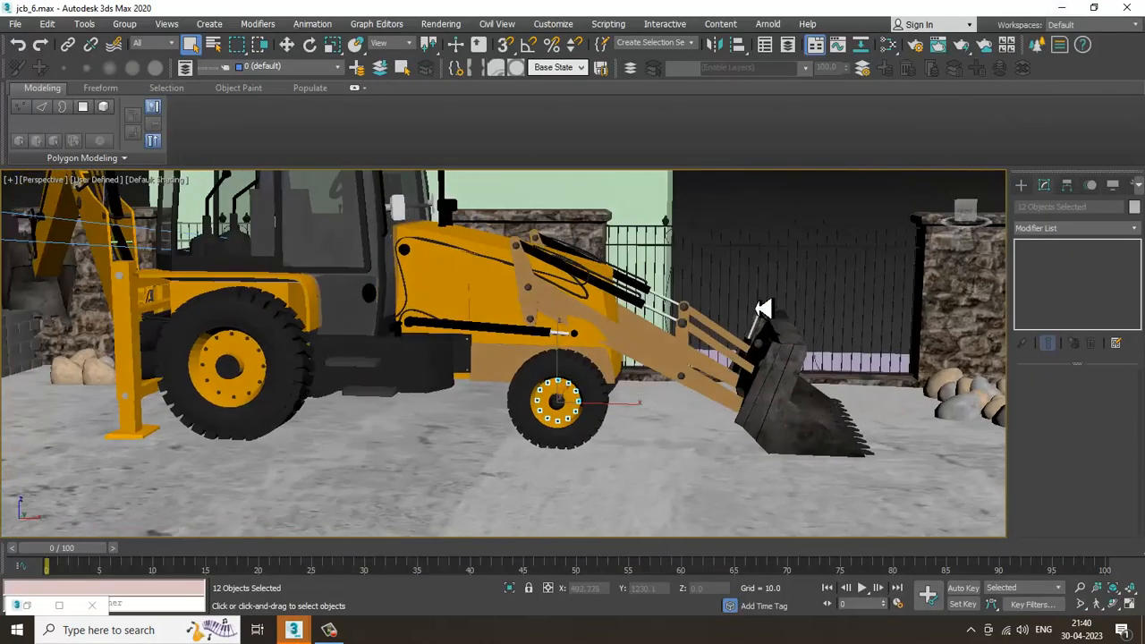
middle_drag(763, 309, 707, 429)
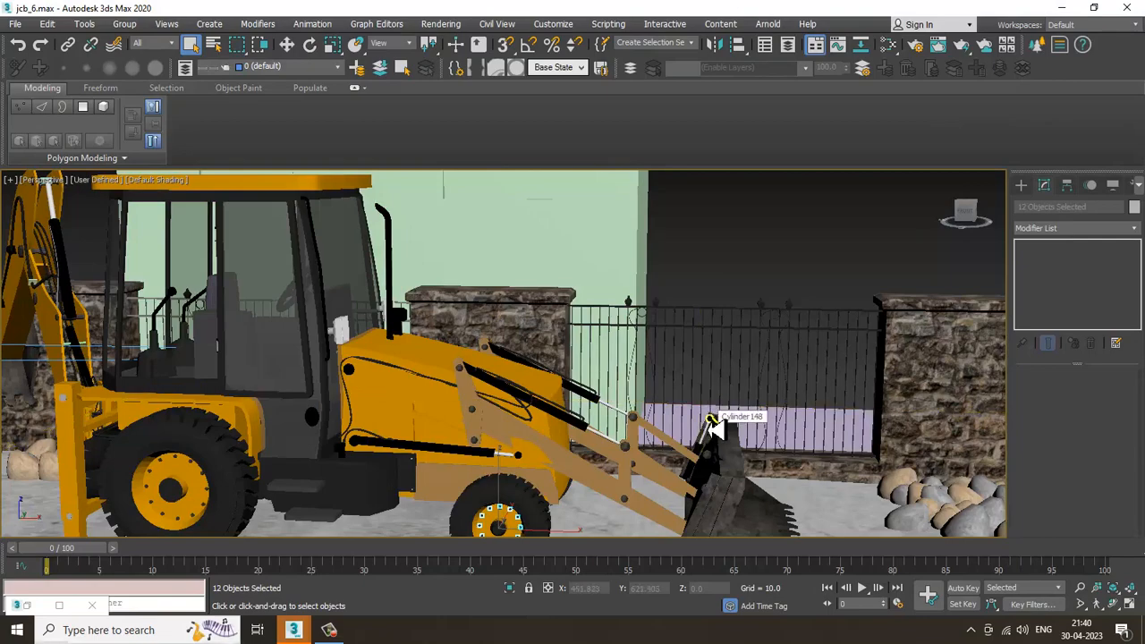
scroll(716, 427, down, 5)
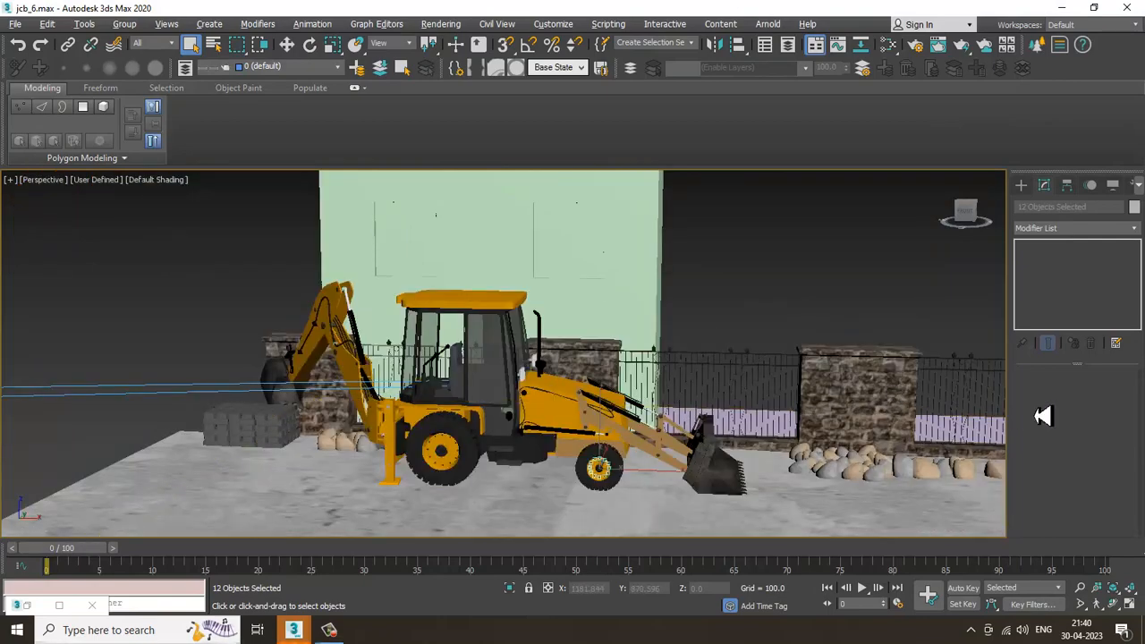
alt+middle_drag(633, 405, 734, 412)
middle_drag(385, 268, 523, 376)
scroll(447, 358, up, 8)
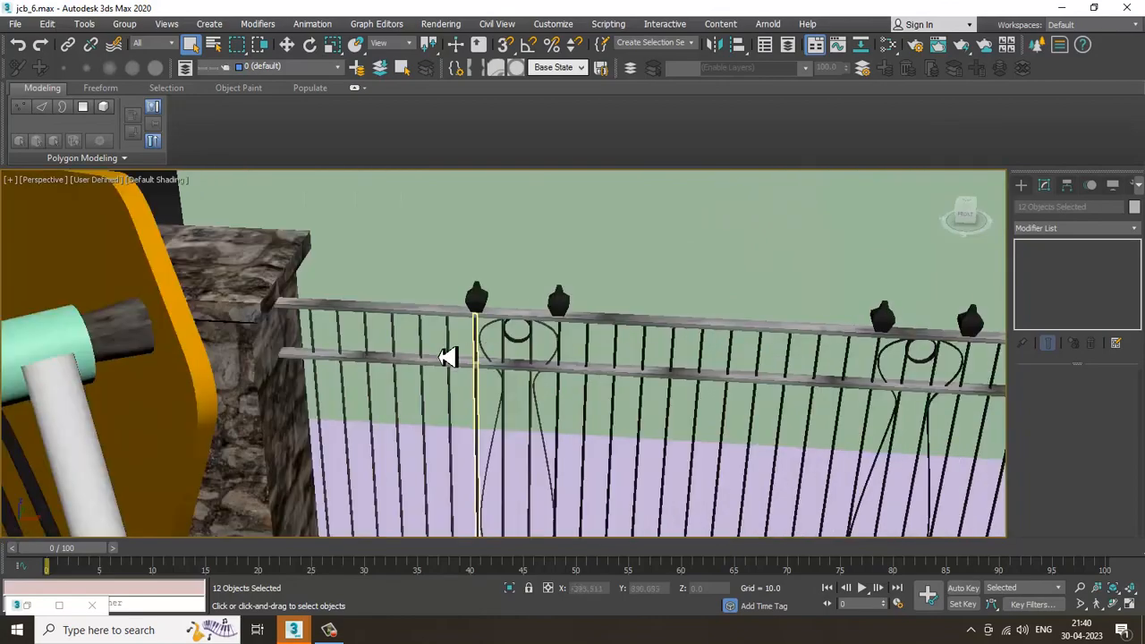
middle_drag(300, 351, 617, 338)
scroll(626, 335, down, 5)
middle_drag(877, 363, 583, 332)
click(622, 323)
scroll(582, 332, up, 5)
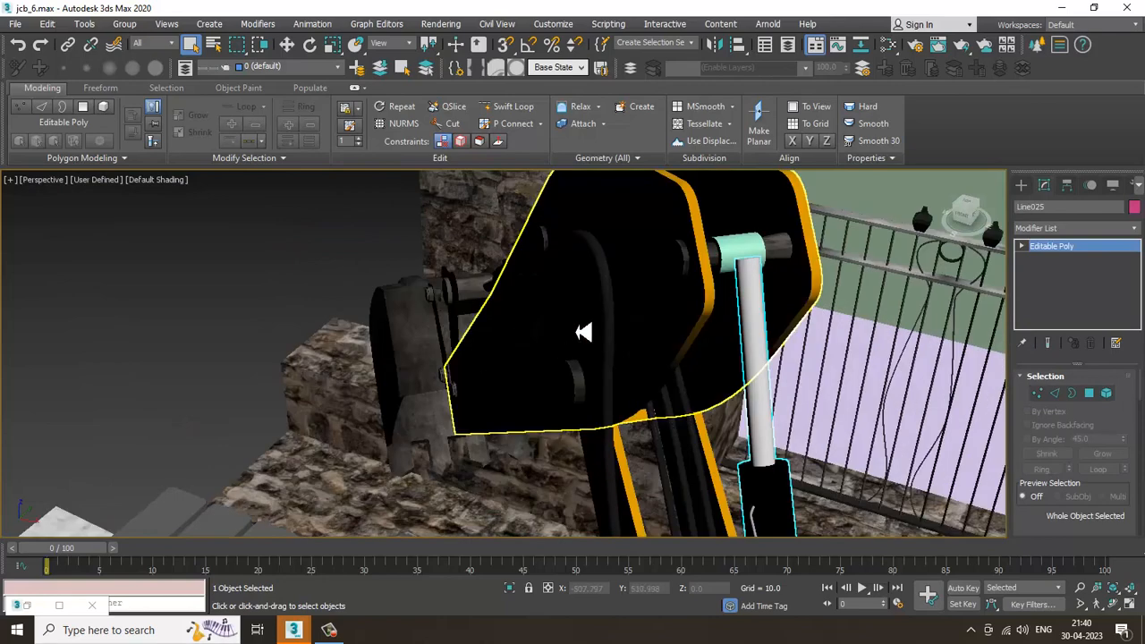
click(744, 262)
key(m)
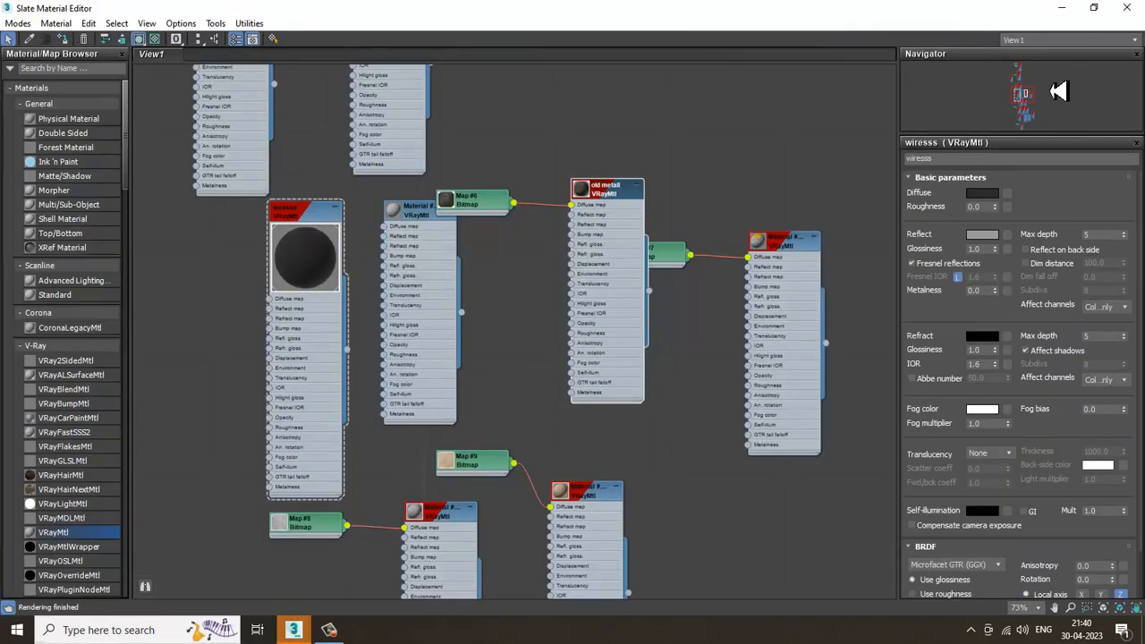
click(1063, 7)
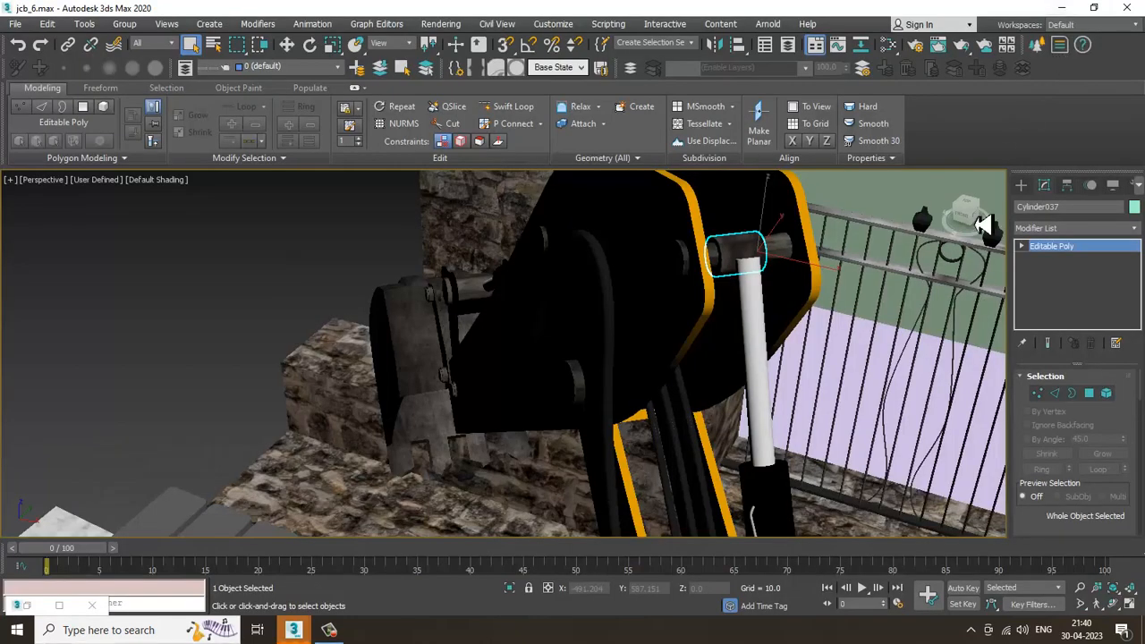
Apply a UVW Map modifier with Box mapping to the sleeve at the backhoe arm's hydraulic rod end.
click(1107, 229)
key(u)
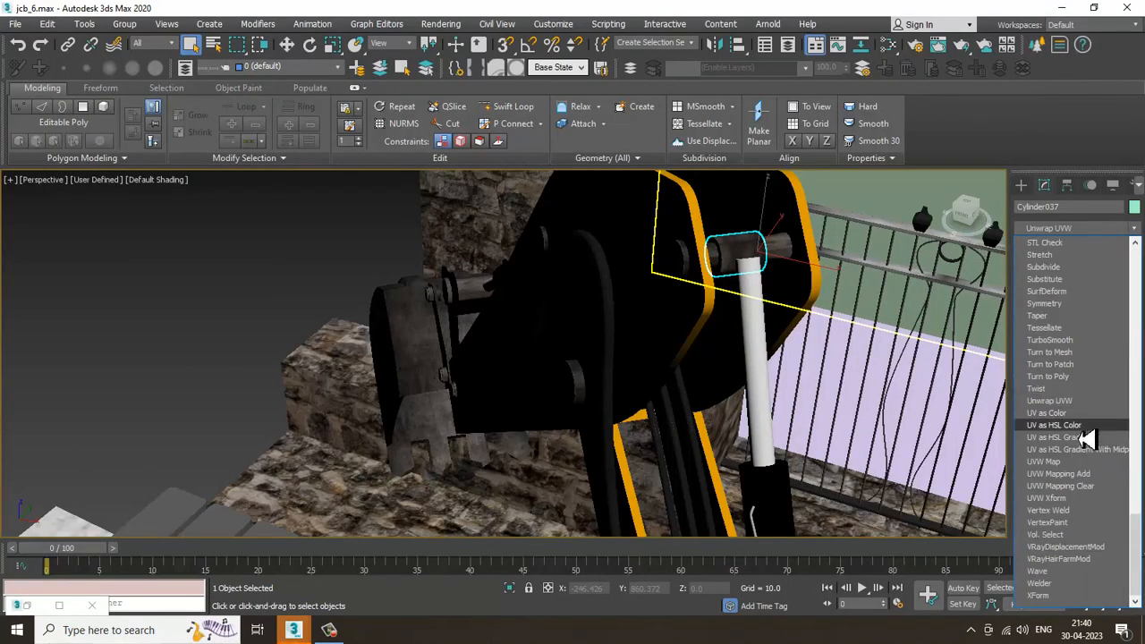
click(1123, 462)
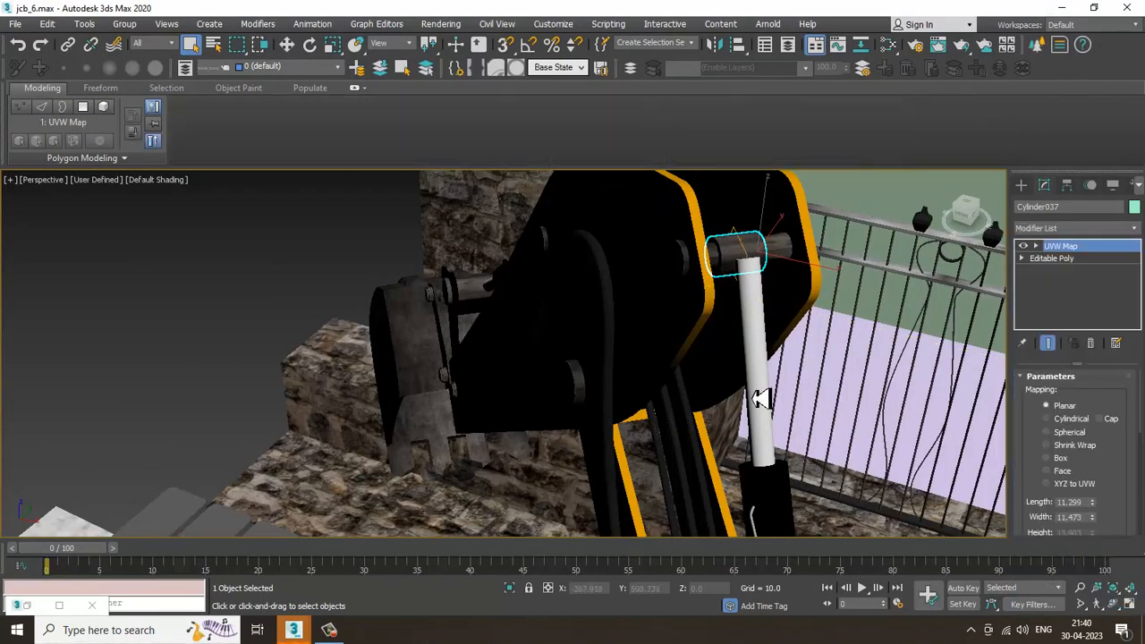
click(1061, 459)
Select the three light grey pedal pads in front of the seat inside the cab.
scroll(610, 340, down, 5)
alt+middle_drag(610, 340, 540, 378)
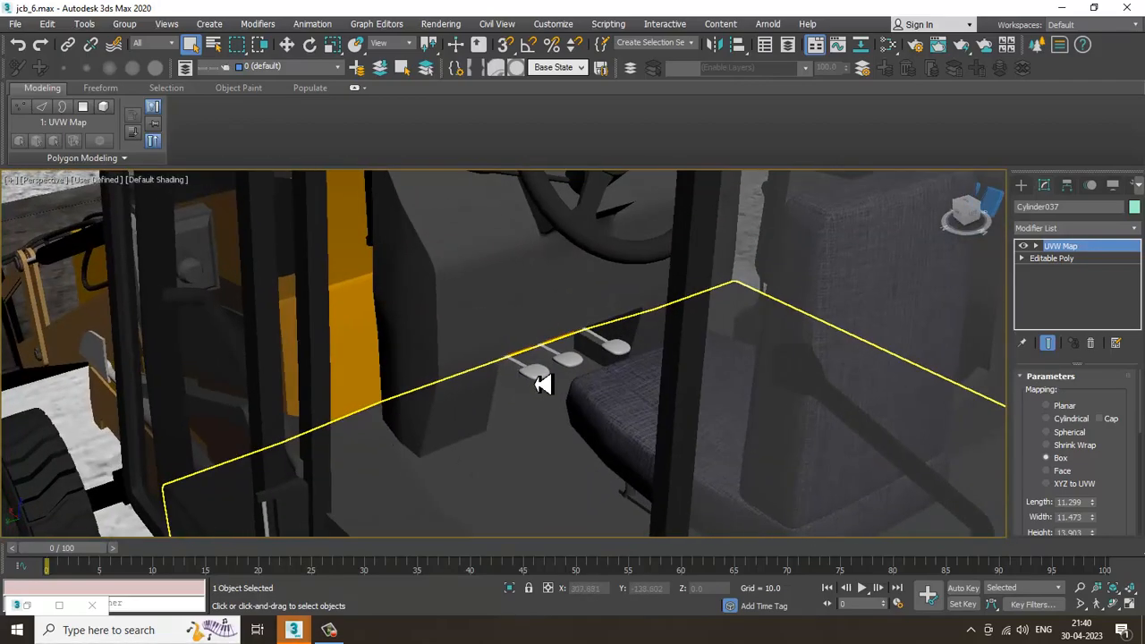
click(541, 381)
scroll(555, 379, up, 5)
ctrl+click(632, 347)
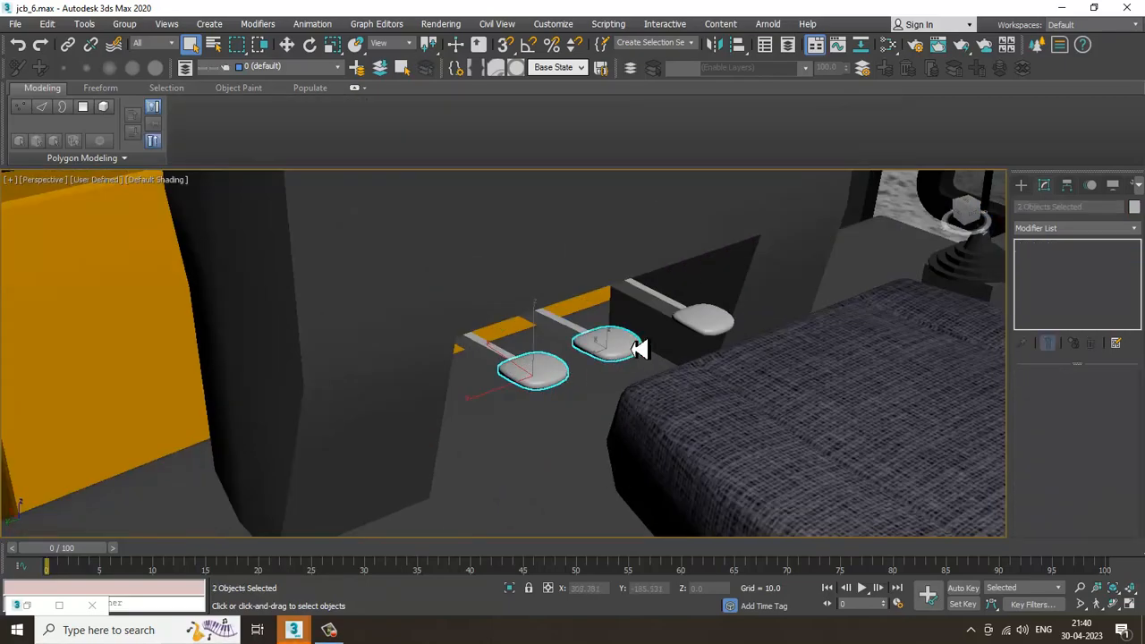
ctrl+click(716, 326)
Assign the existing metall VRayMtl to the three pedal pads and move the material editor aside to uncover them.
key(m)
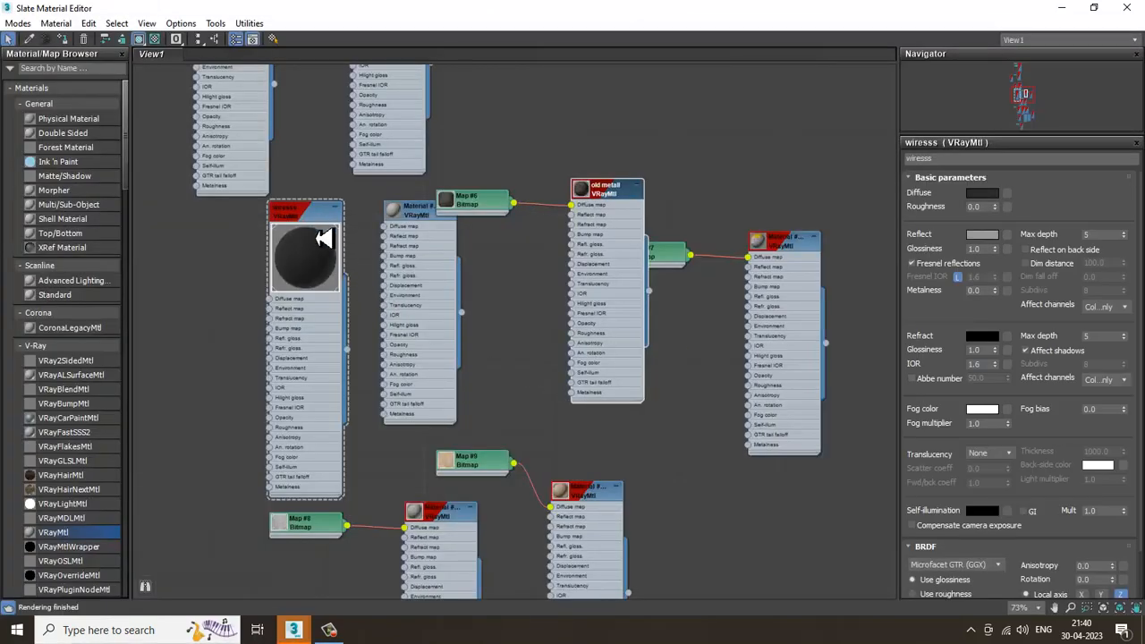
middle_drag(441, 212, 478, 96)
middle_drag(605, 475, 560, 258)
middle_drag(647, 442, 588, 181)
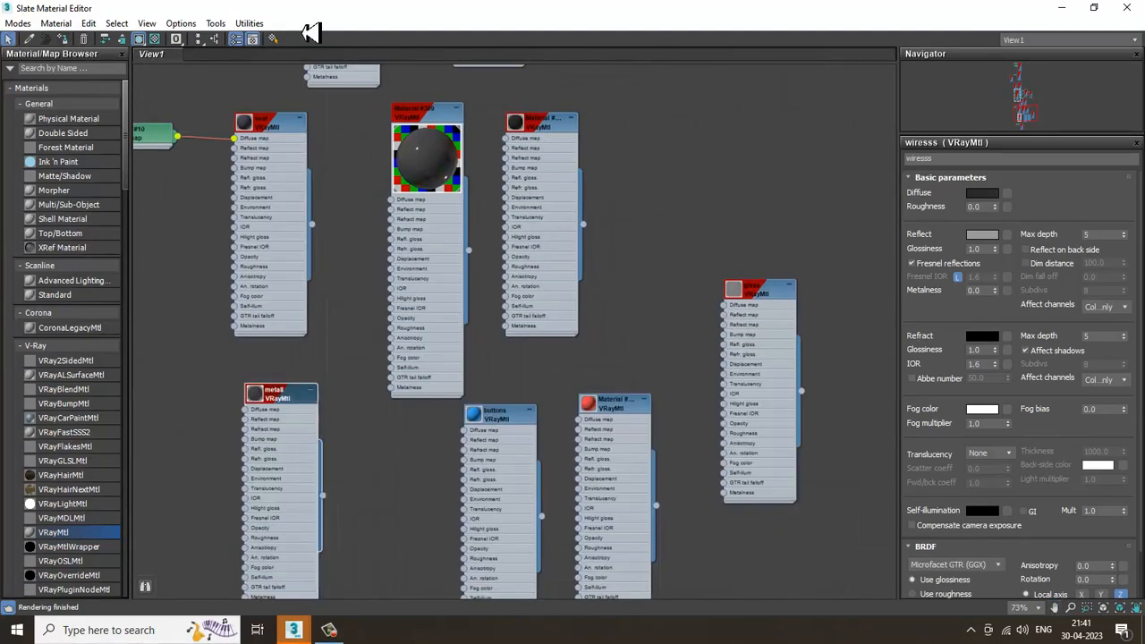
drag(297, 13, 911, 286)
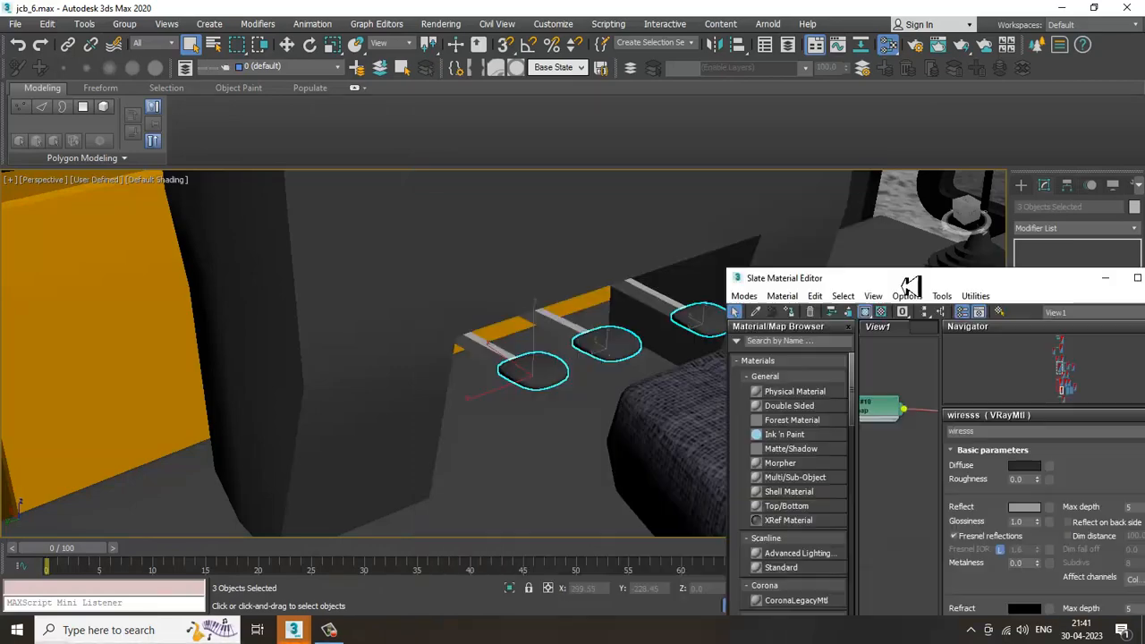
Select the three light grey levers attached to the pedal pads and give them the same dark material as the pads.
click(501, 365)
ctrl+click(573, 333)
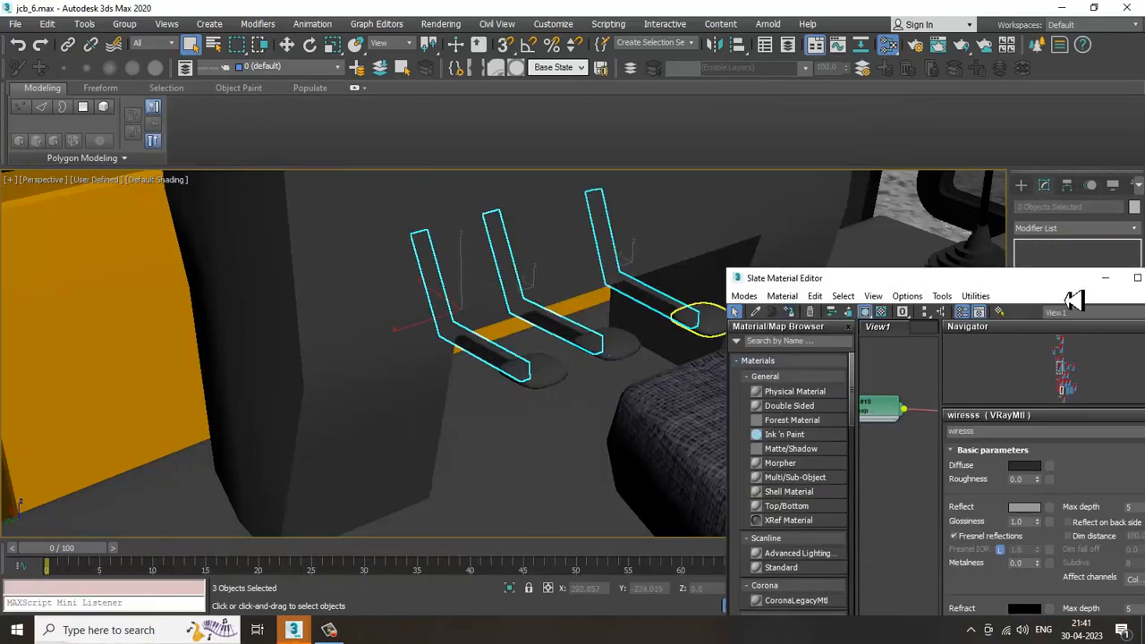
click(1112, 280)
Select the upper and lower horizontal rails of the iron fence between the stone wall pillars.
scroll(709, 330, down, 8)
alt+middle_drag(709, 330, 400, 352)
scroll(662, 295, down, 5)
scroll(422, 324, up, 6)
scroll(547, 265, down, 6)
scroll(400, 352, up, 10)
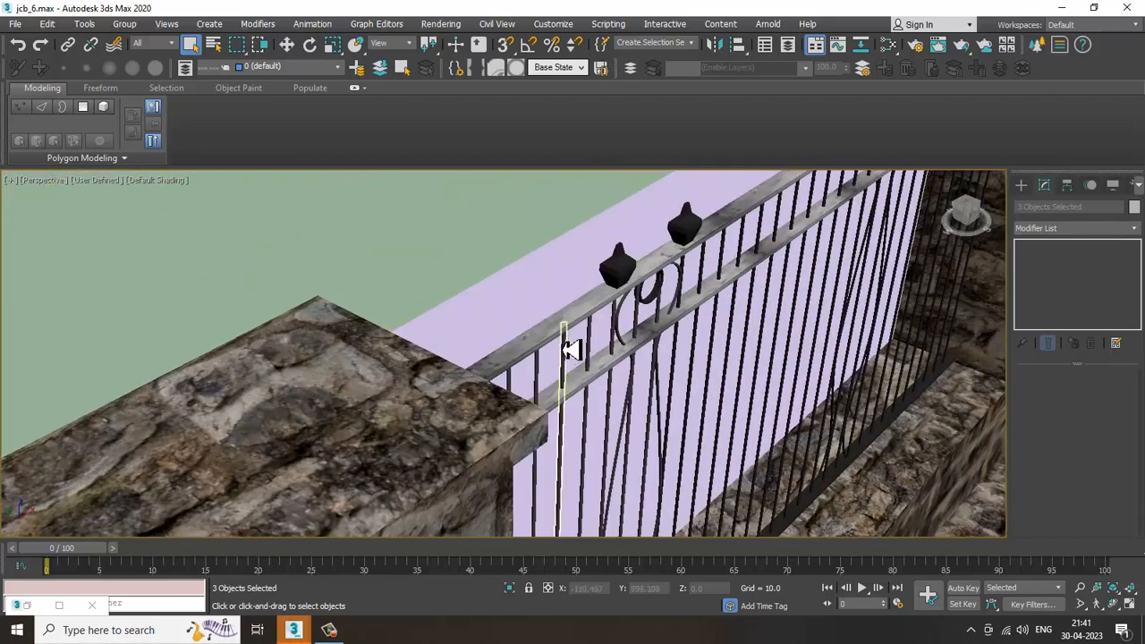
click(571, 322)
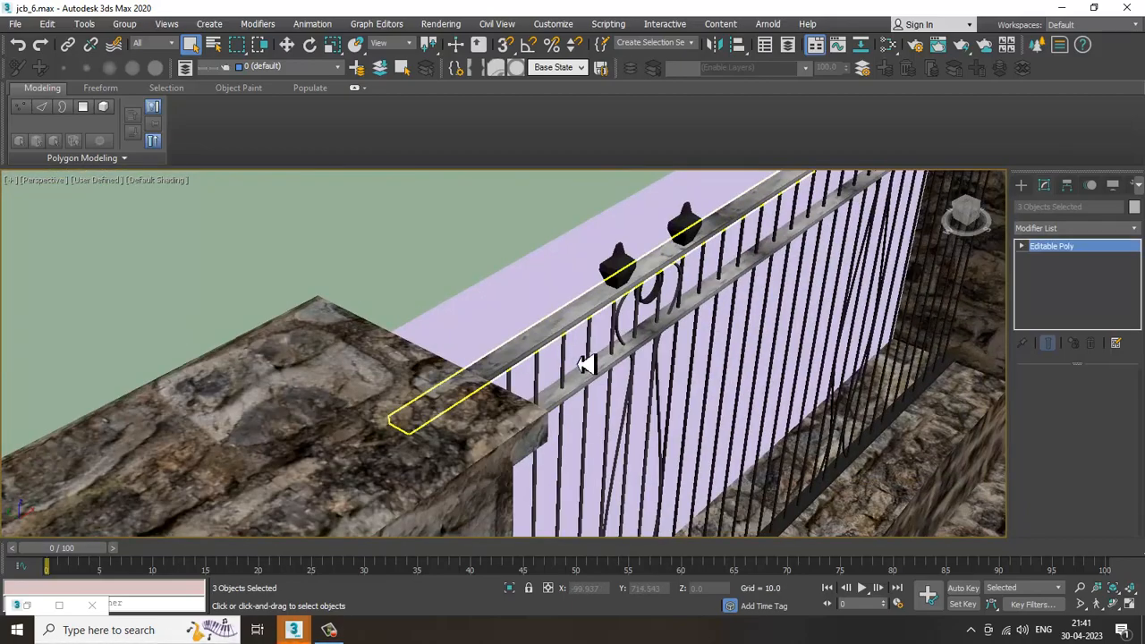
ctrl+click(600, 374)
alt+middle_drag(601, 376, 792, 384)
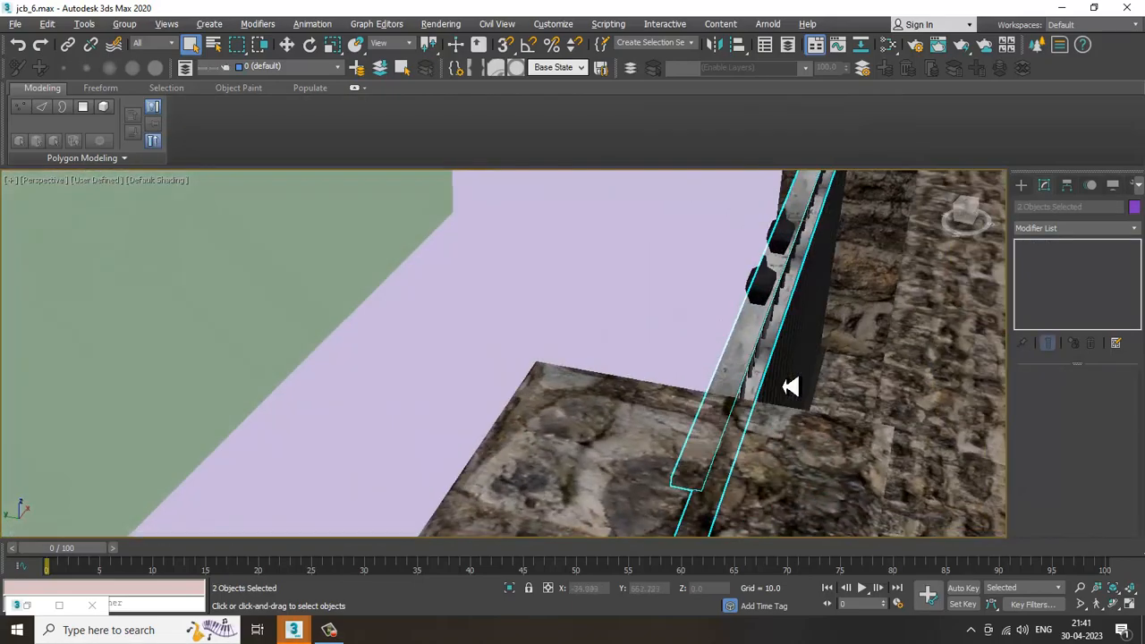
Select all fence parts along the wall in the Left view, excluding the stone wall and ground object.
key(alt+w)
key(alt+w)
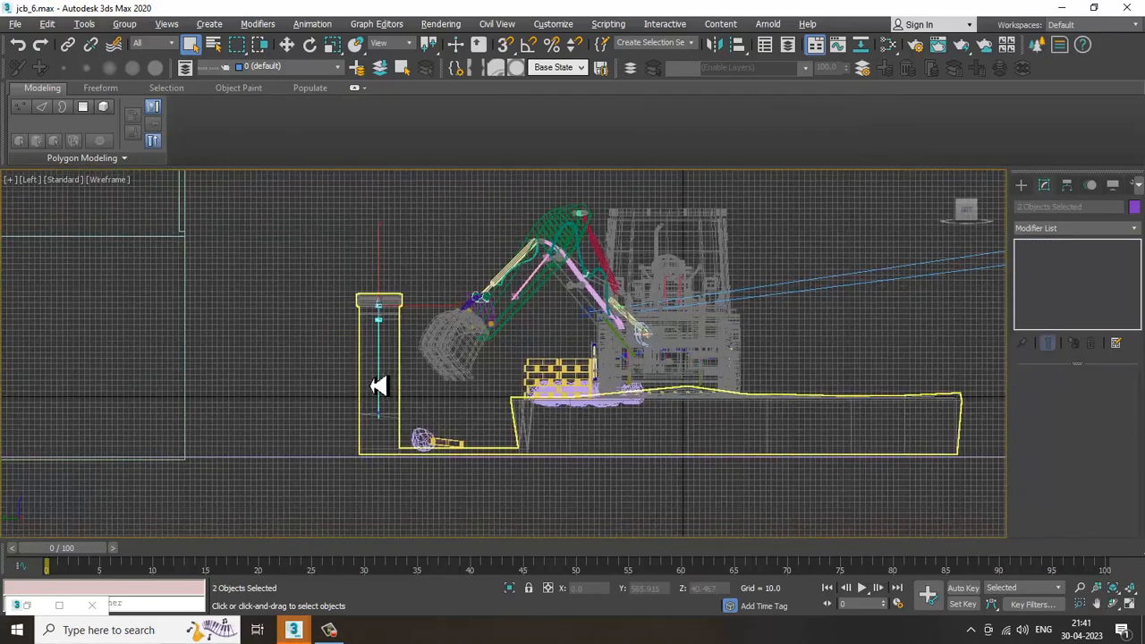
scroll(403, 340, up, 3)
drag(386, 448, 387, 450)
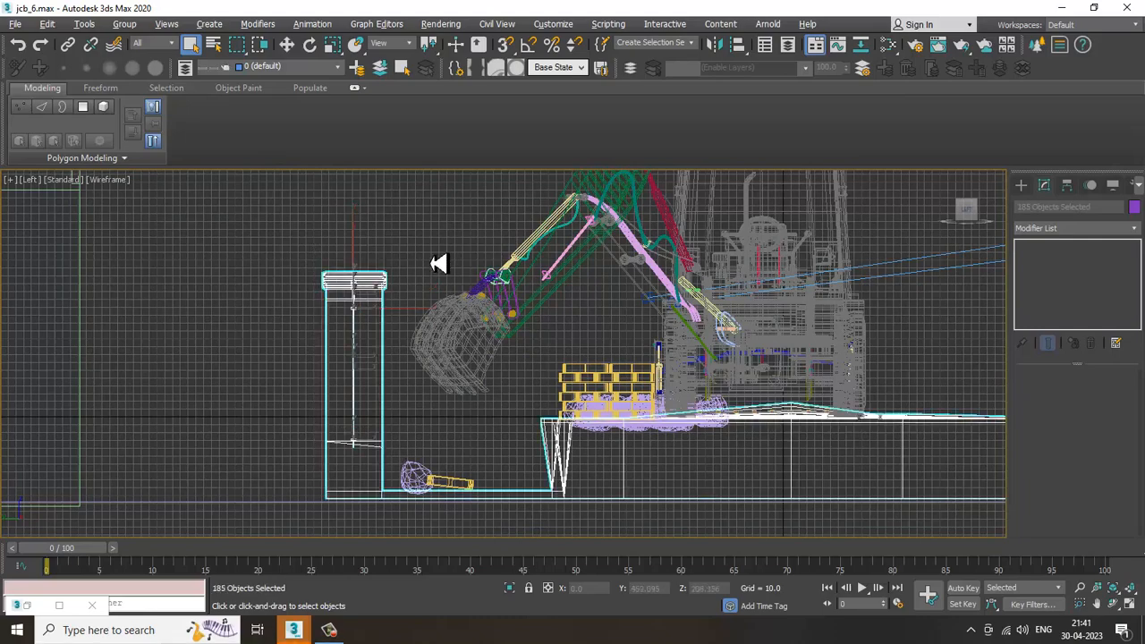
alt+click(363, 468)
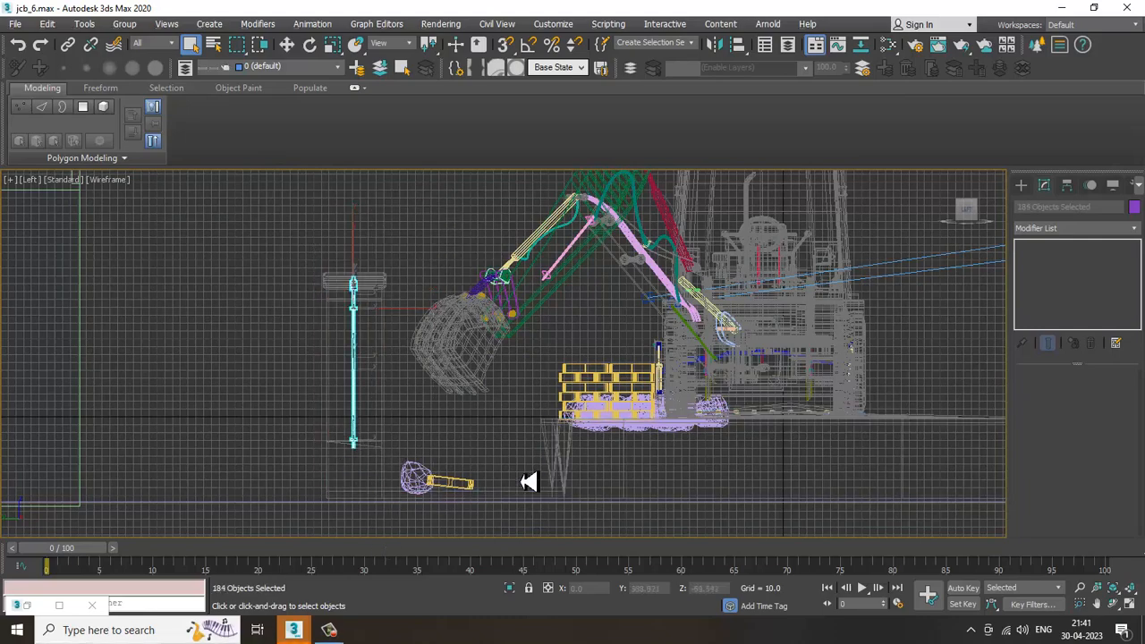
Add a new VRayMtl for the selected fence parts to the material graph and open its parameters.
key(alt+w)
alt+middle_drag(750, 475, 639, 394)
key(alt+w)
scroll(629, 344, down, 4)
alt+middle_drag(629, 343, 596, 409)
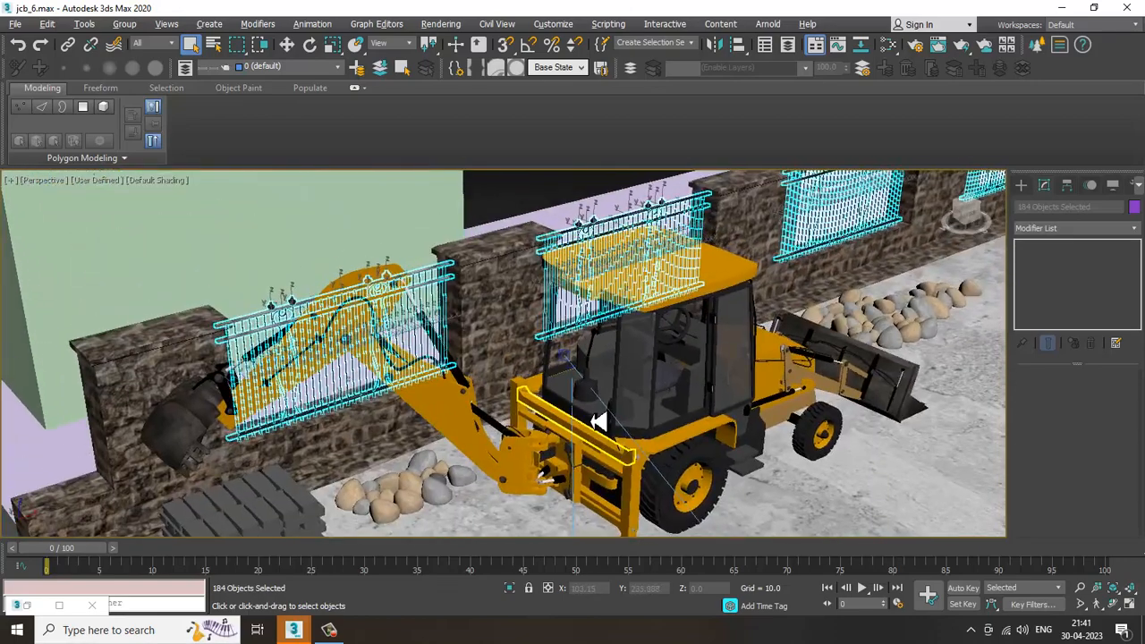
key(m)
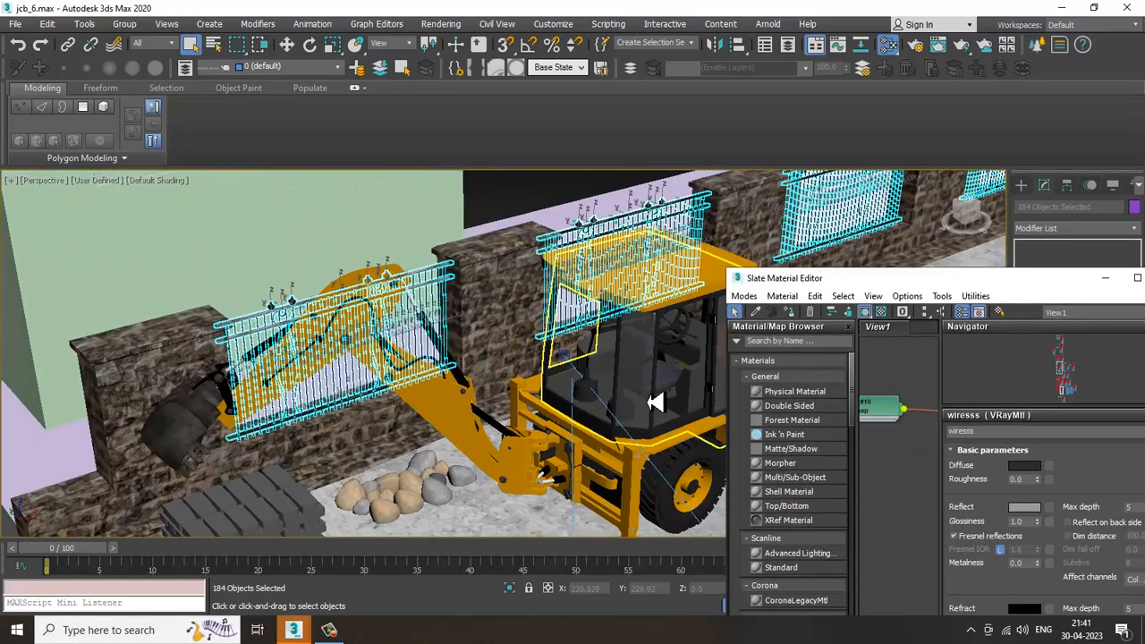
drag(961, 281, 627, 35)
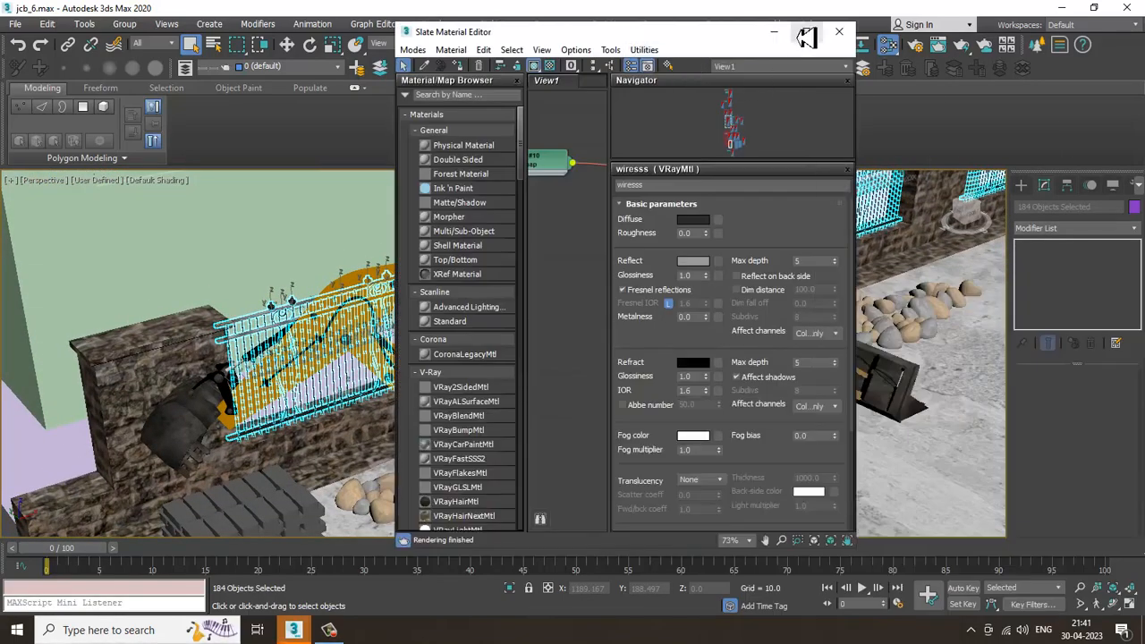
click(800, 34)
middle_drag(390, 366, 357, 123)
middle_drag(594, 561, 512, 291)
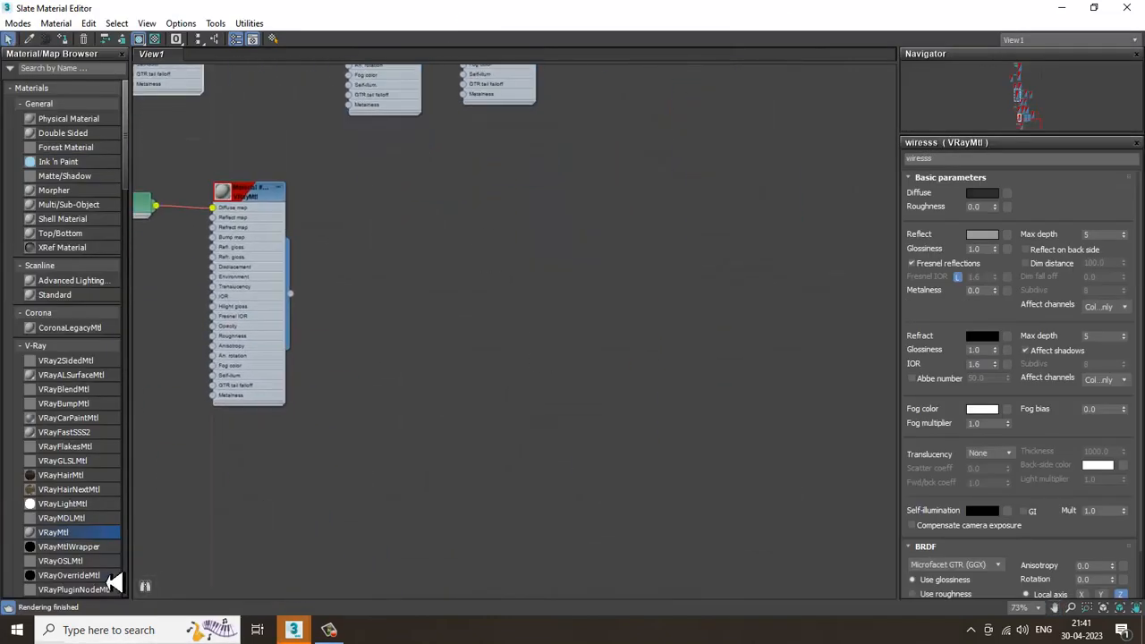
drag(484, 243, 475, 243)
double_click(475, 234)
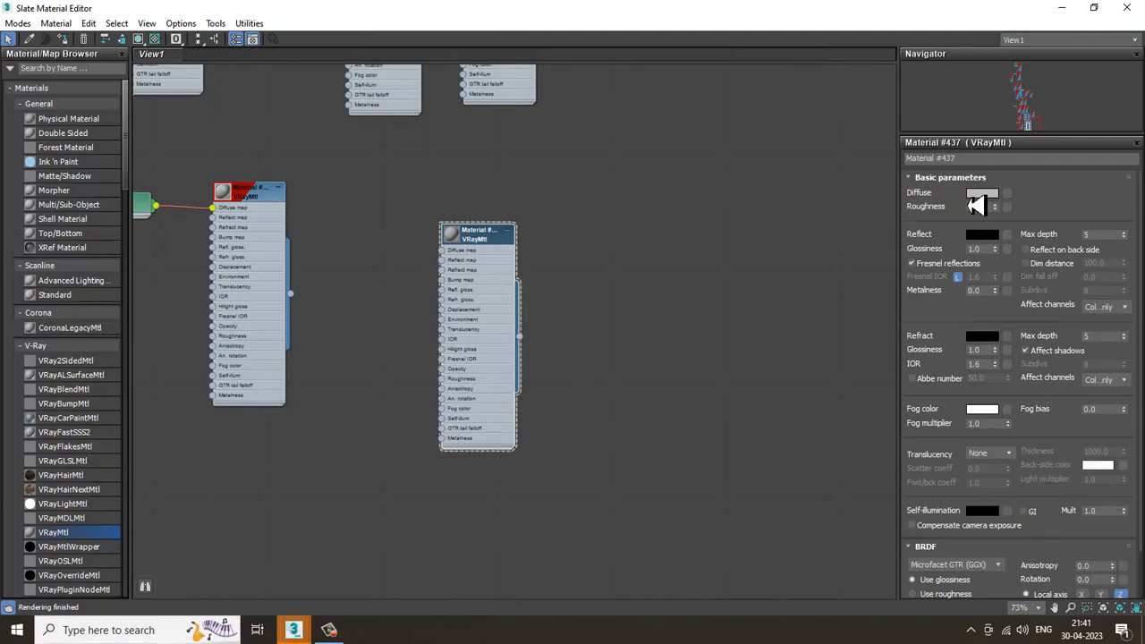
Set the new material's diffuse colour to near-black RGB 10, 10, 10 and its reflection colour to mid grey.
click(980, 195)
drag(412, 157, 430, 109)
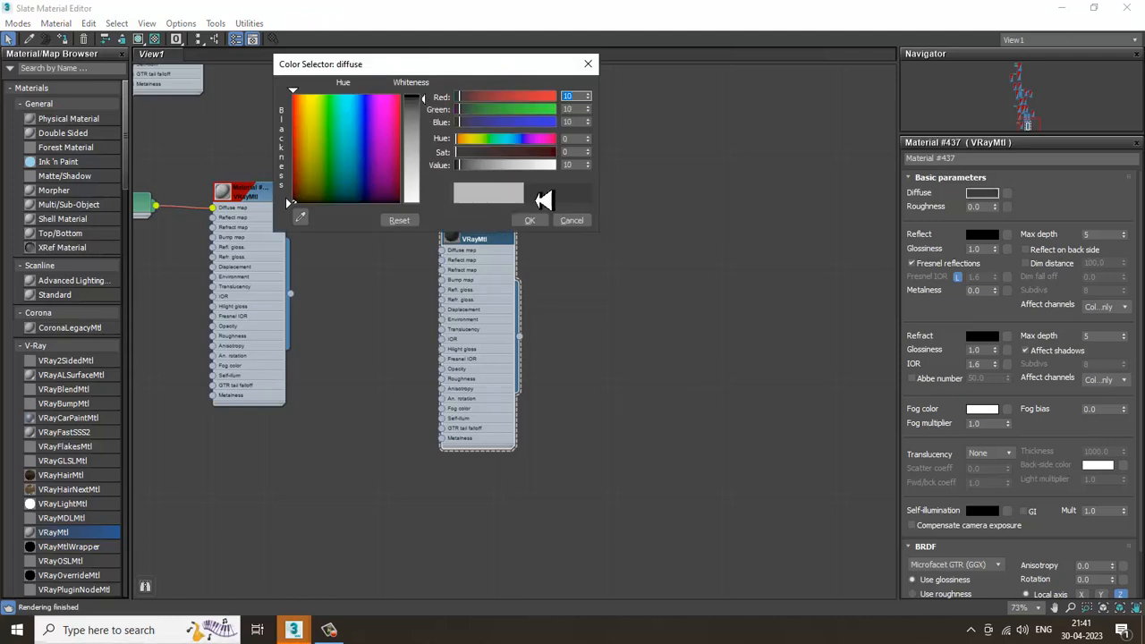
click(532, 221)
click(982, 236)
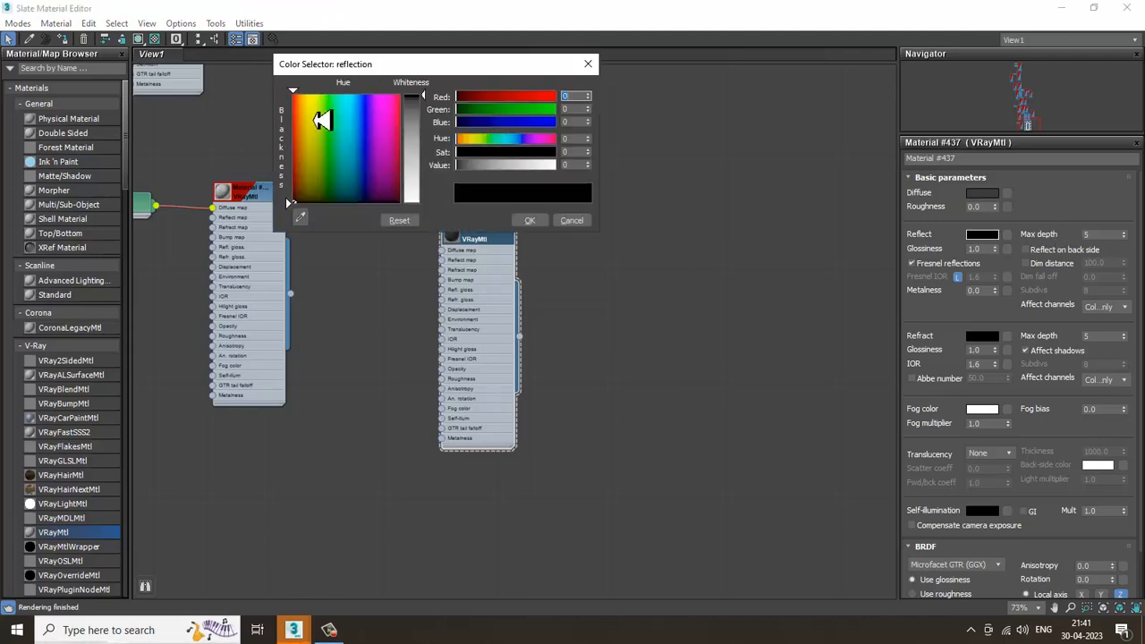
mouse_move(435, 116)
mouse_down()
mouse_move(439, 153)
mouse_move(440, 118)
mouse_up()
click(530, 221)
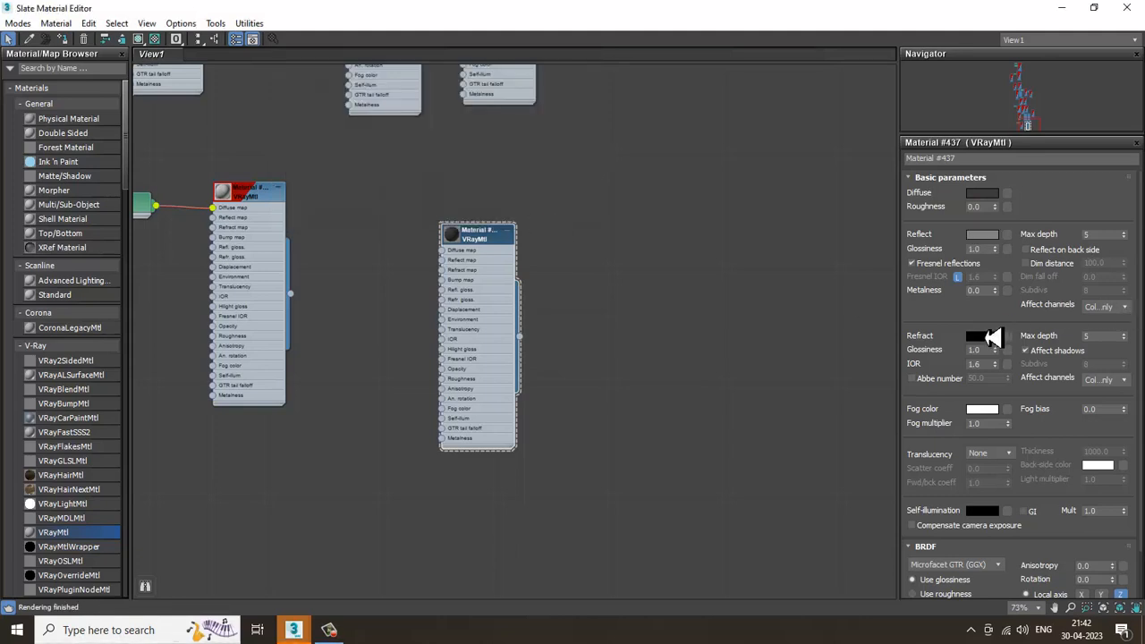
Unlock the material's Fresnel IOR and set it to 24.27, with glossiness 0.88 and metalness 0.07, enlarging the material preview.
click(959, 276)
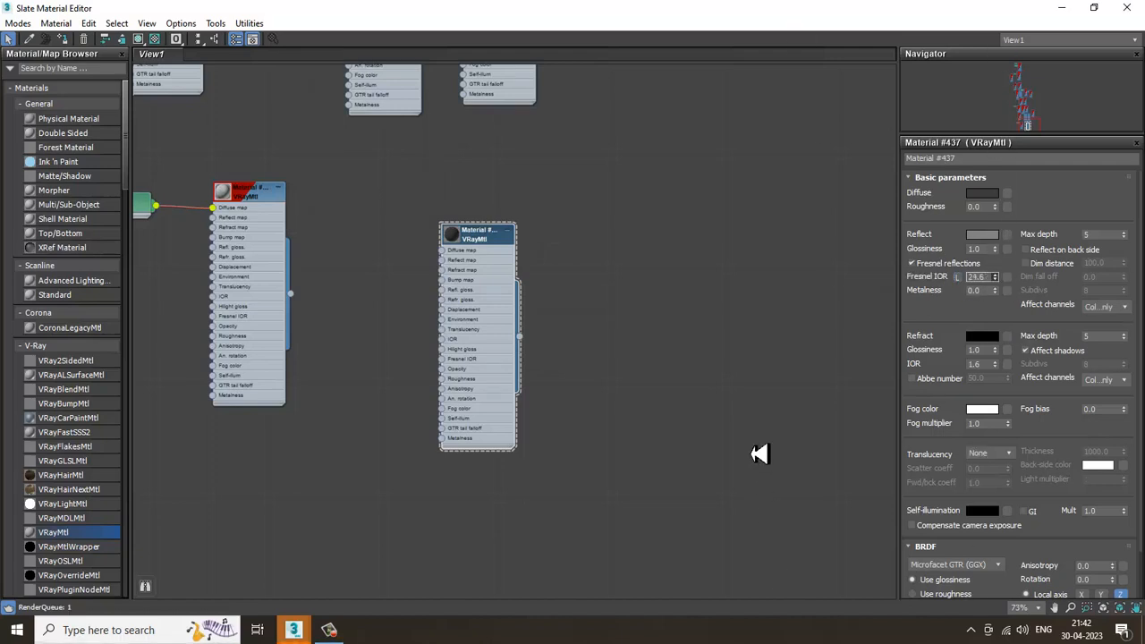
drag(757, 188, 780, 422)
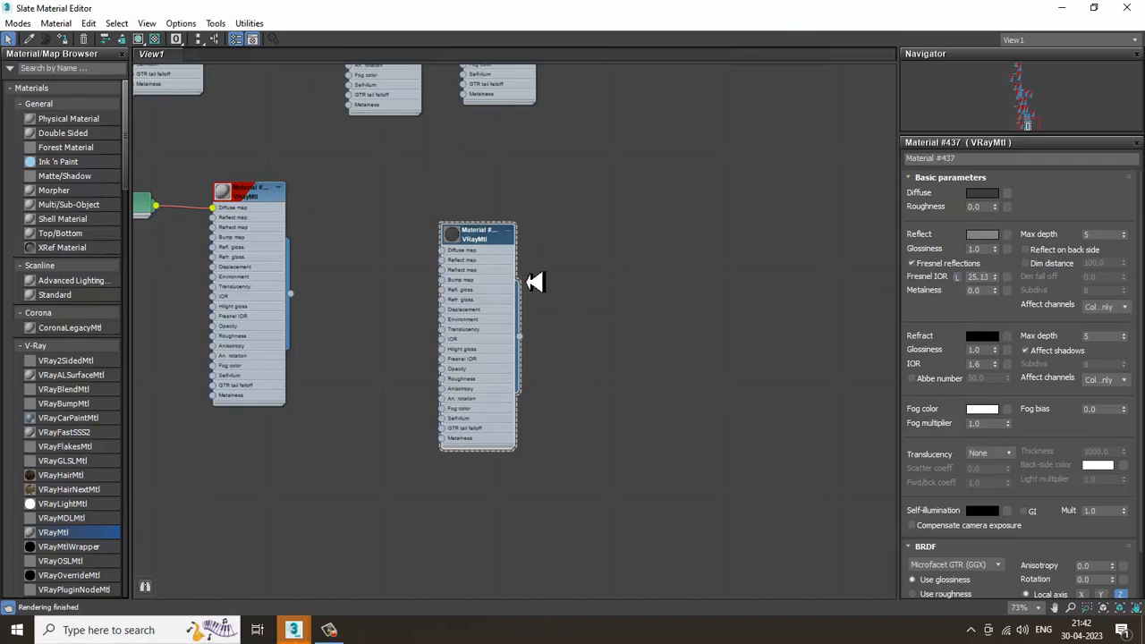
double_click(453, 240)
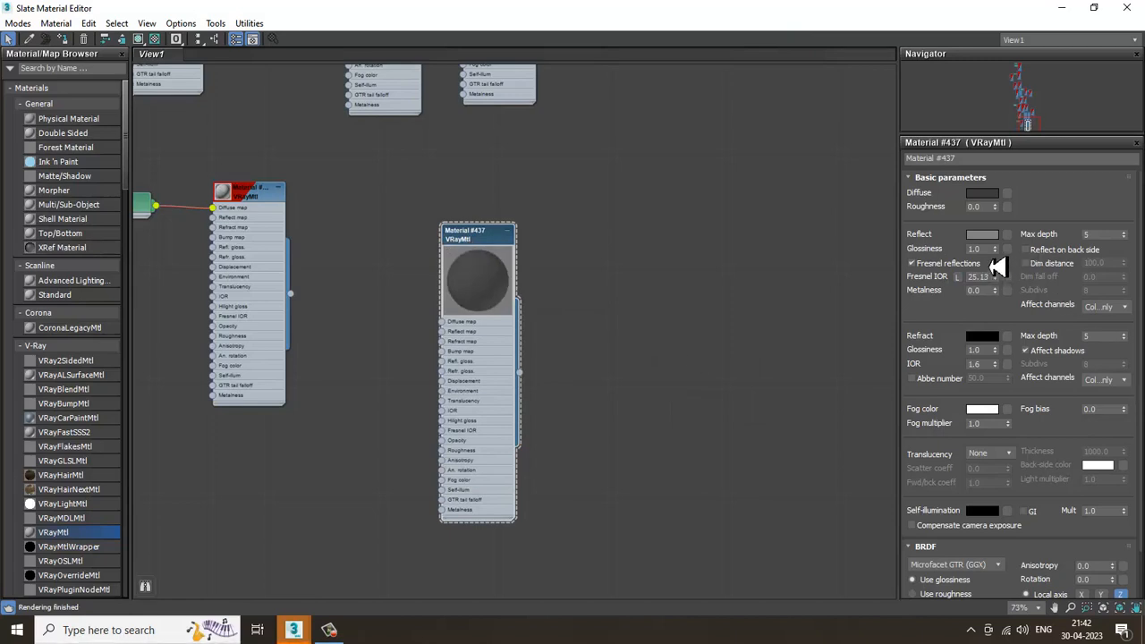
drag(1001, 263, 1014, 348)
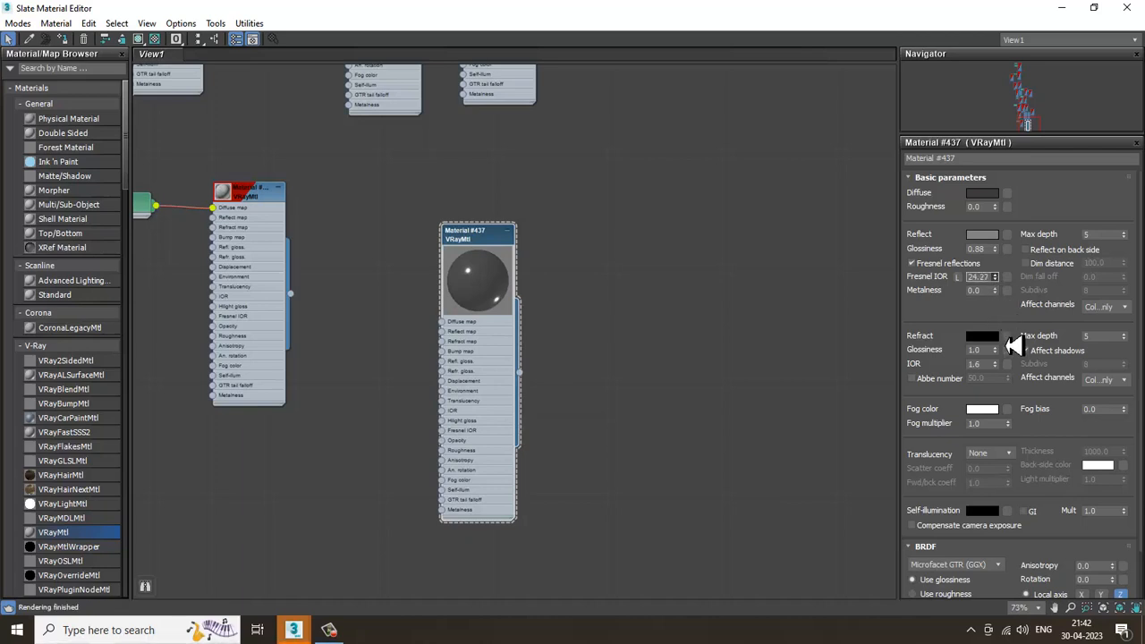
drag(1002, 303, 1005, 299)
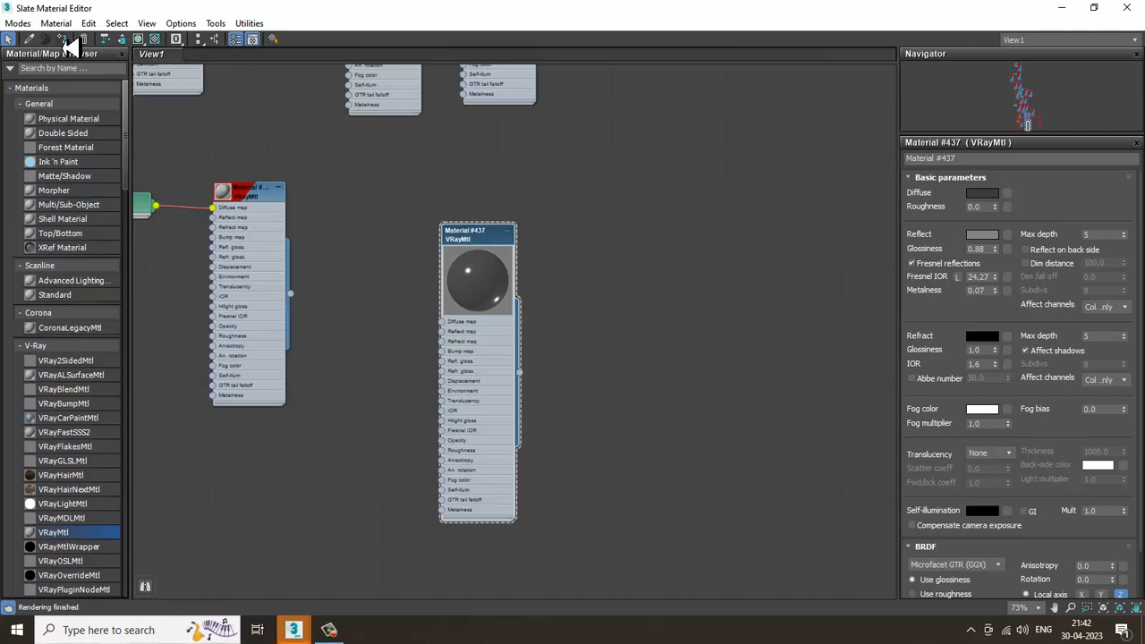
Assign the new dark VRayMtl to the selected fence parts, show it shaded in the viewport and minimize the material editor.
click(62, 41)
click(139, 41)
click(1062, 9)
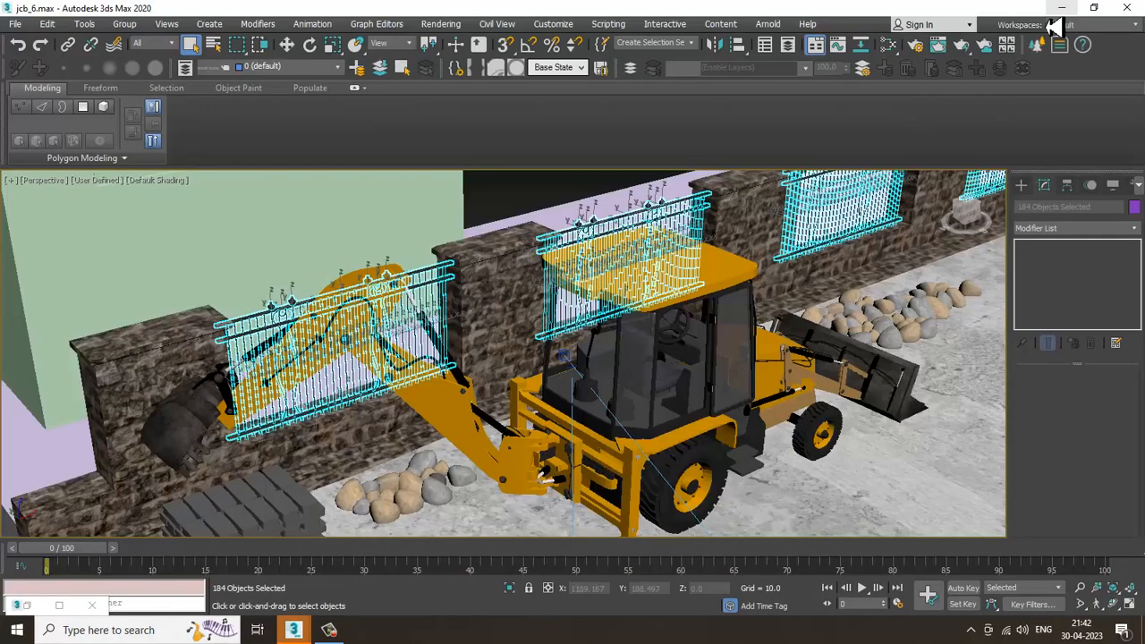
scroll(511, 328, up, 6)
scroll(480, 307, down, 8)
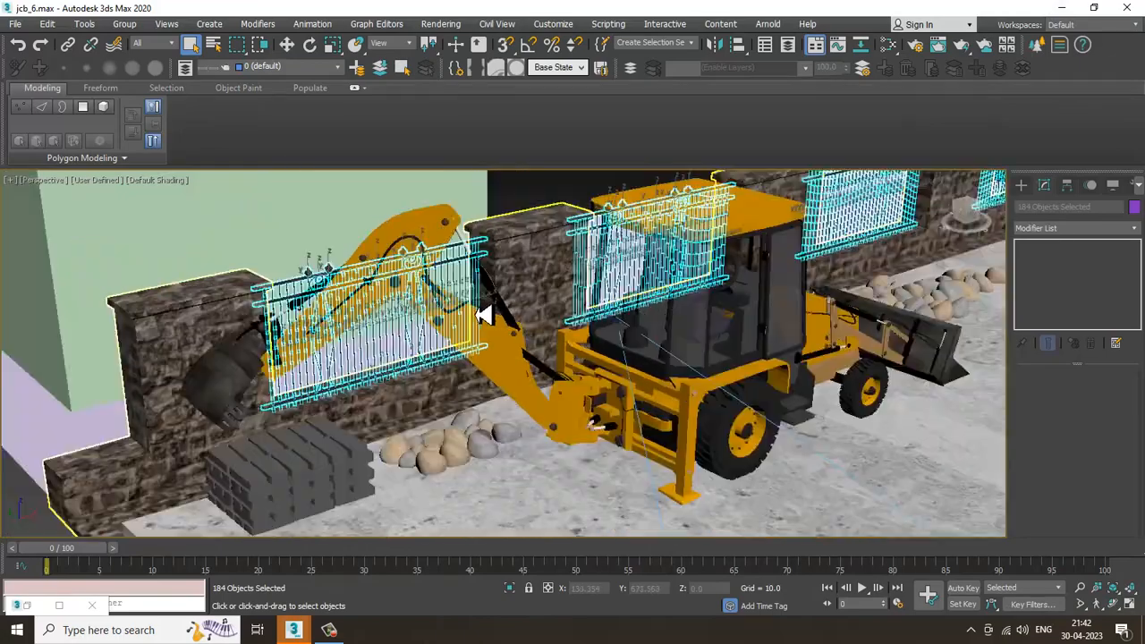
Deselect the fence parts, unhide all objects and delete the existing VRaySun001 light.
scroll(673, 319, down, 6)
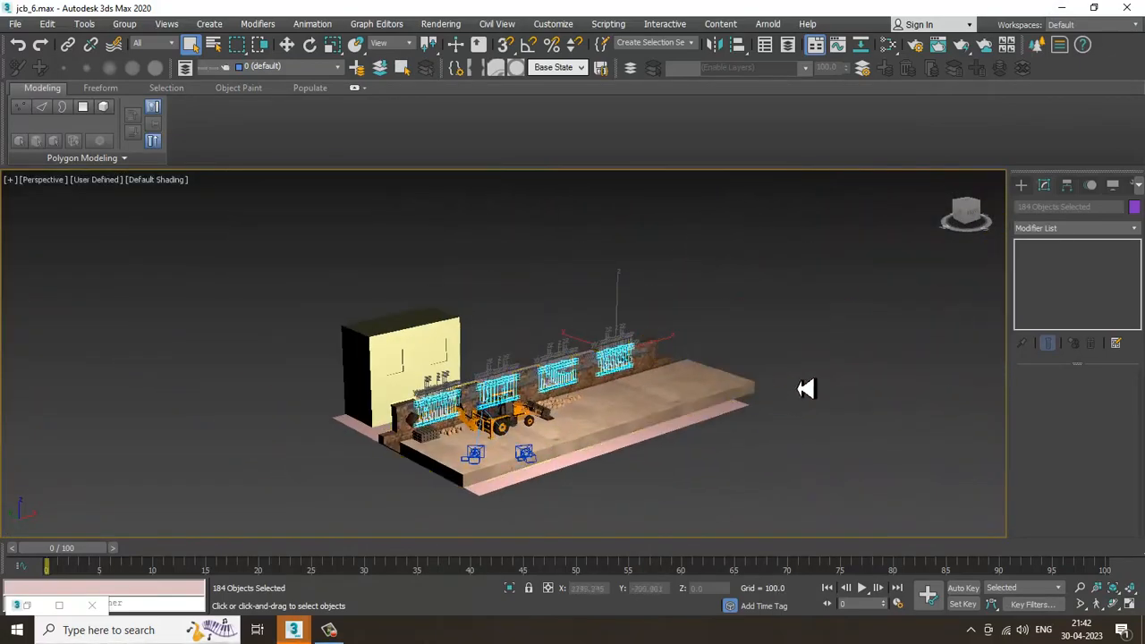
key(w)
click(836, 271)
right_click(832, 259)
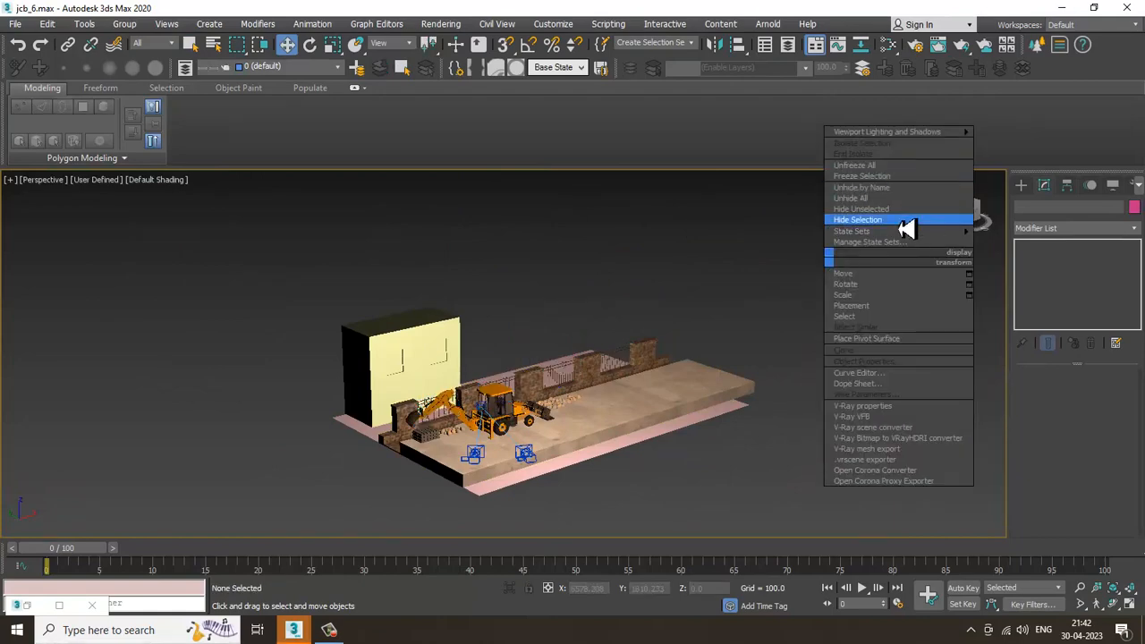
click(892, 208)
click(584, 386)
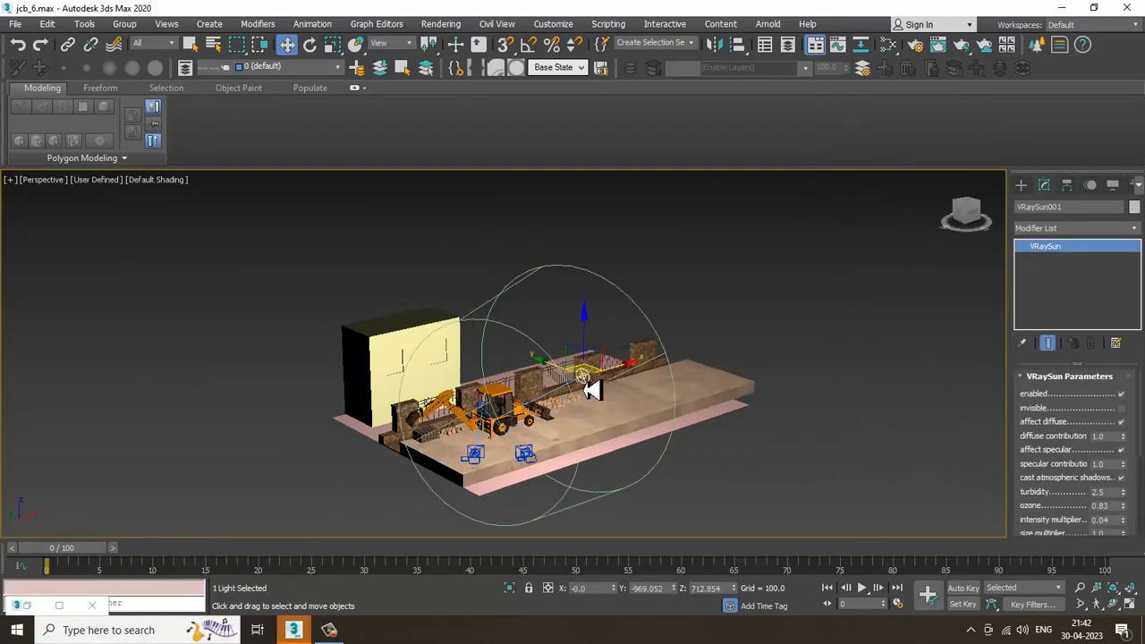
key(Delete)
Delete the large light green box standing behind the stone wall.
scroll(476, 385, up, 5)
middle_drag(309, 356, 445, 297)
click(453, 331)
scroll(457, 336, down, 4)
alt+middle_drag(457, 336, 506, 388)
scroll(510, 392, up, 4)
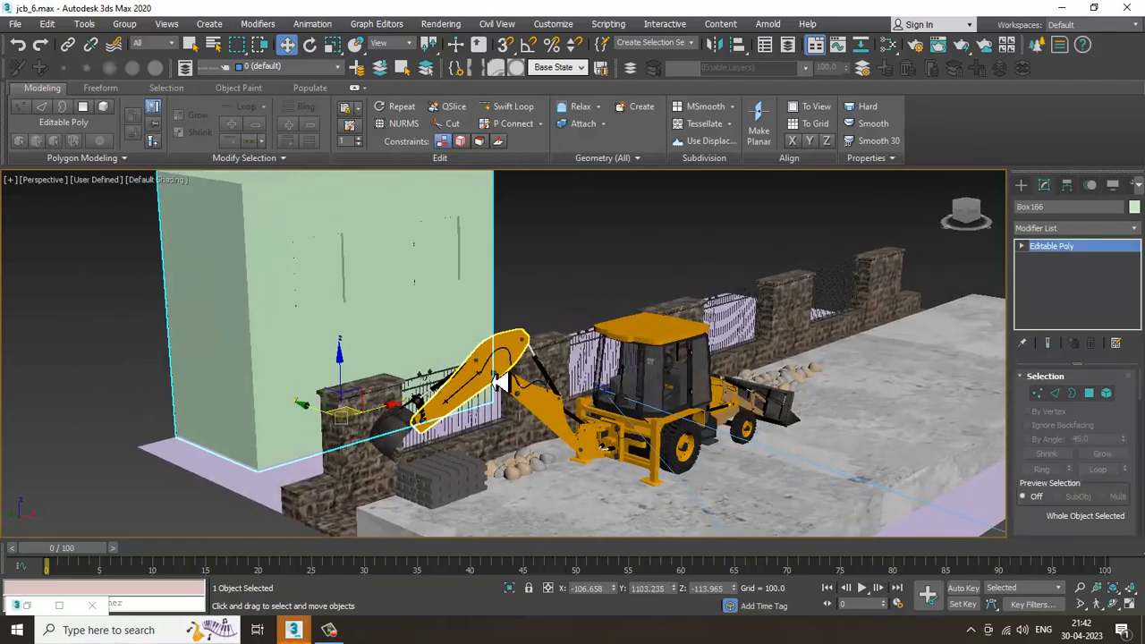
key(Delete)
alt+middle_drag(869, 414, 624, 416)
scroll(666, 417, up, 3)
scroll(608, 376, up, 2)
scroll(606, 388, down, 2)
Create a VRaySun in the Left view from about Y -1123, Z 771, aimed down at the loader, without a VRaySky environment map.
key(alt+w)
middle_click(865, 294)
middle_click(328, 447)
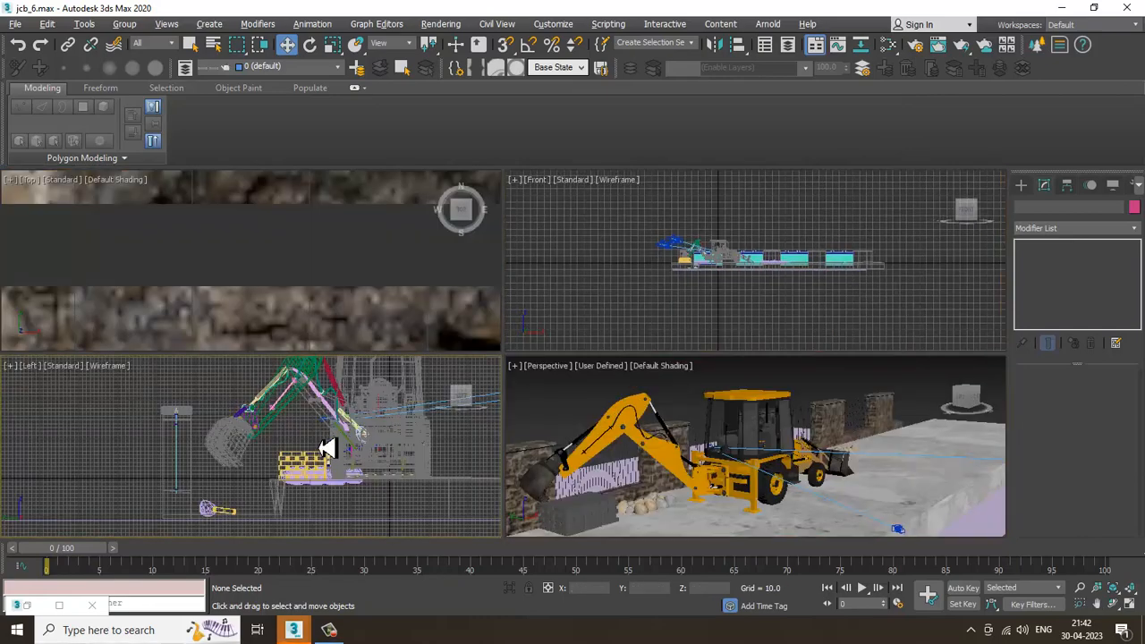
key(alt+w)
scroll(345, 385, down, 4)
middle_drag(484, 251, 400, 304)
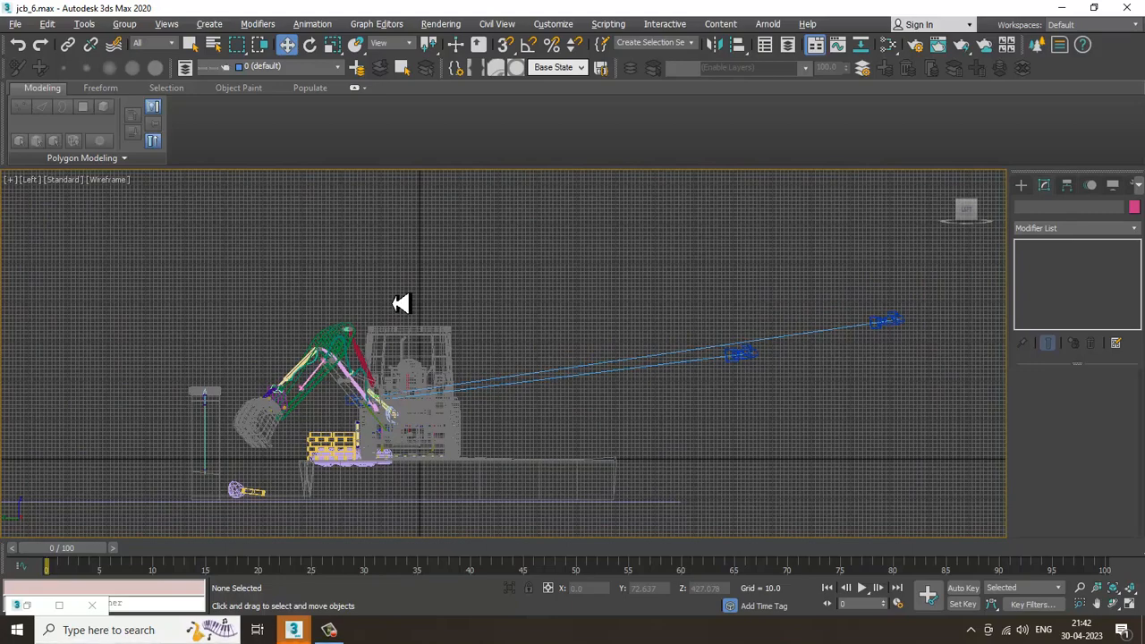
click(1021, 184)
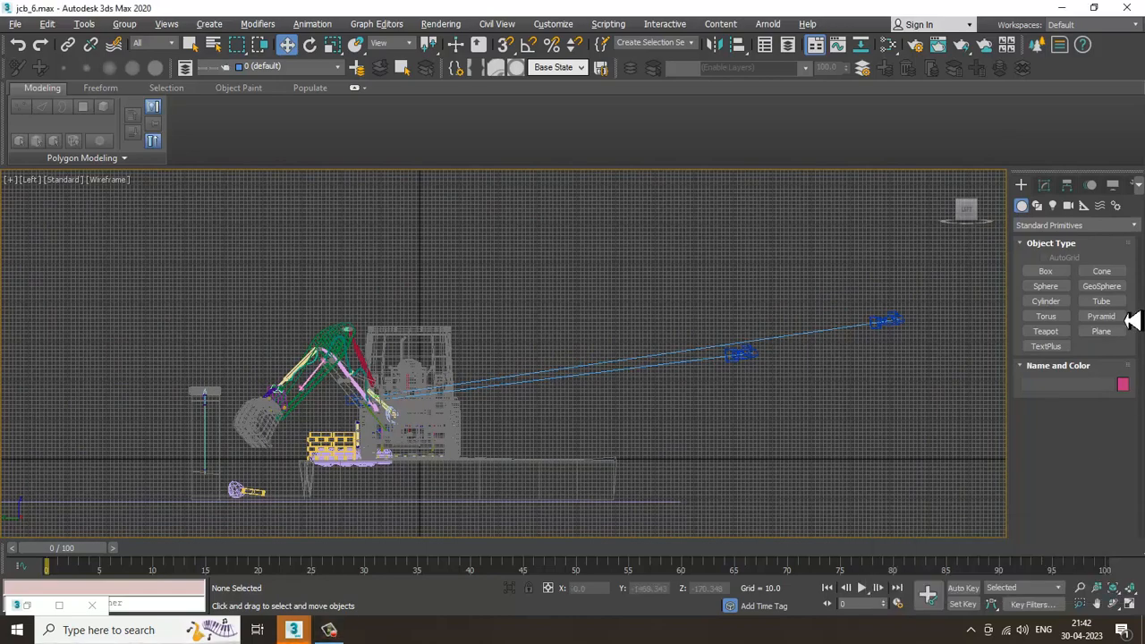
click(1052, 205)
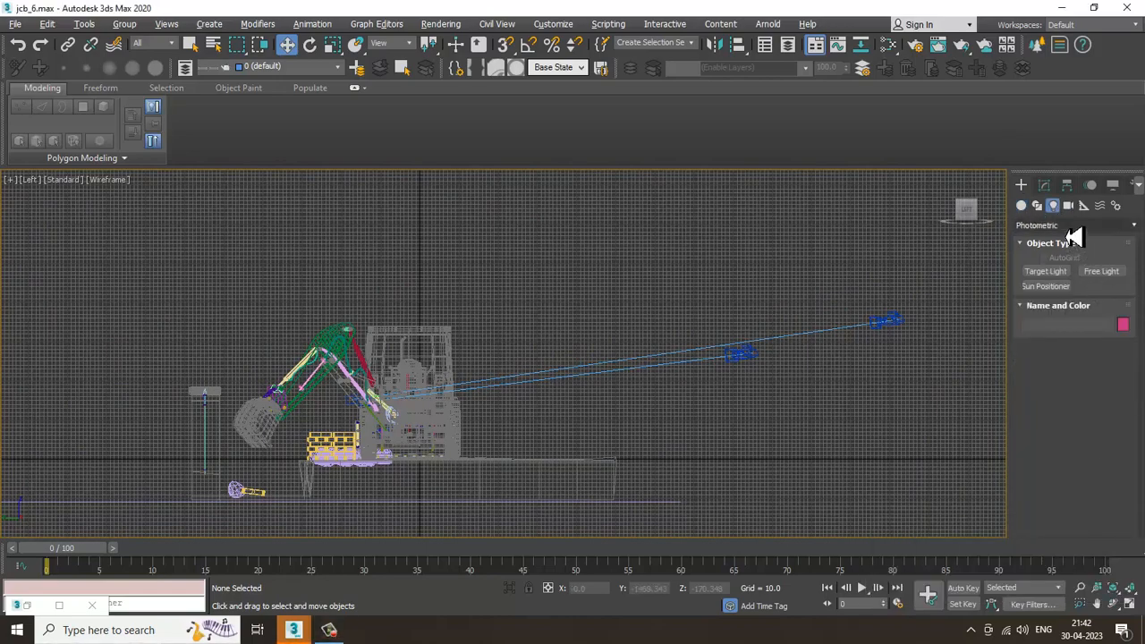
click(1074, 225)
click(1073, 279)
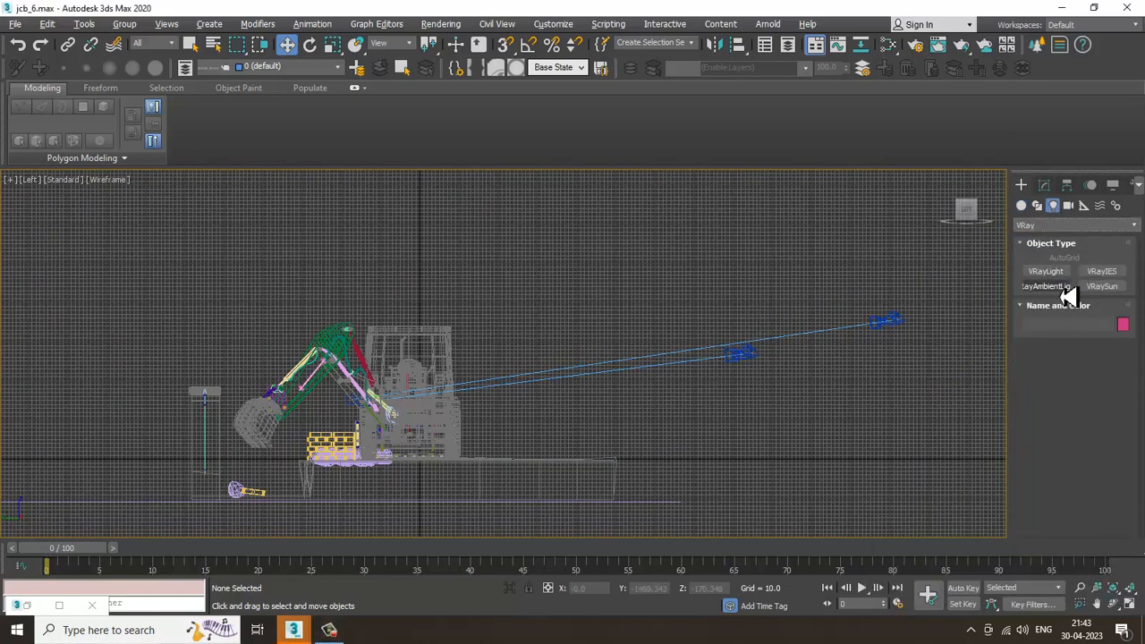
click(1097, 287)
middle_drag(728, 309, 662, 337)
drag(793, 188, 381, 470)
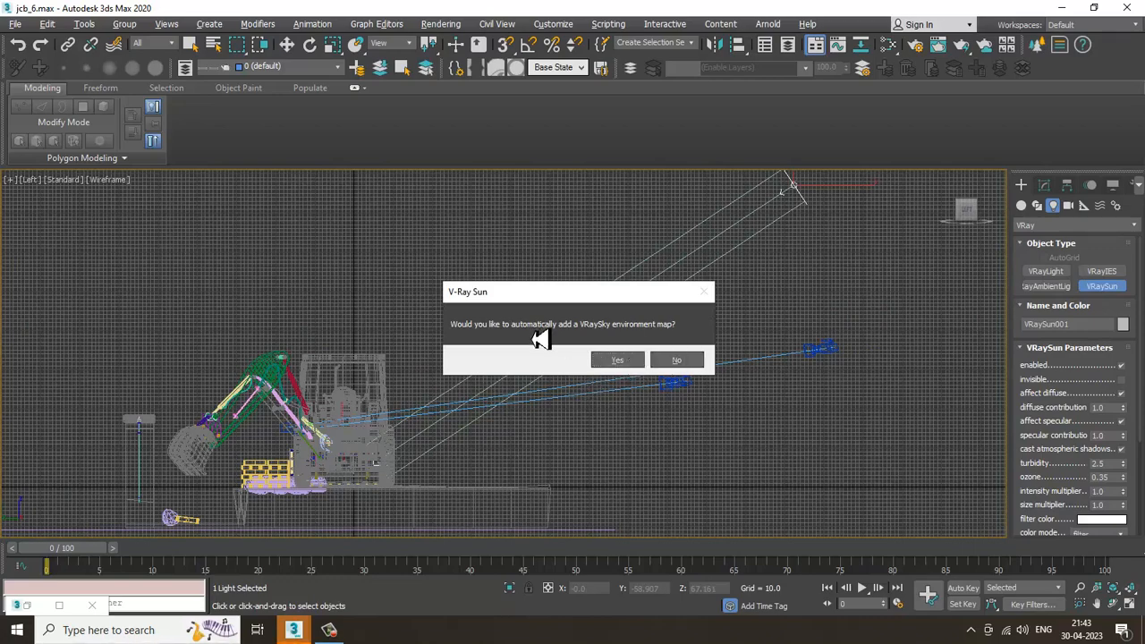
click(690, 361)
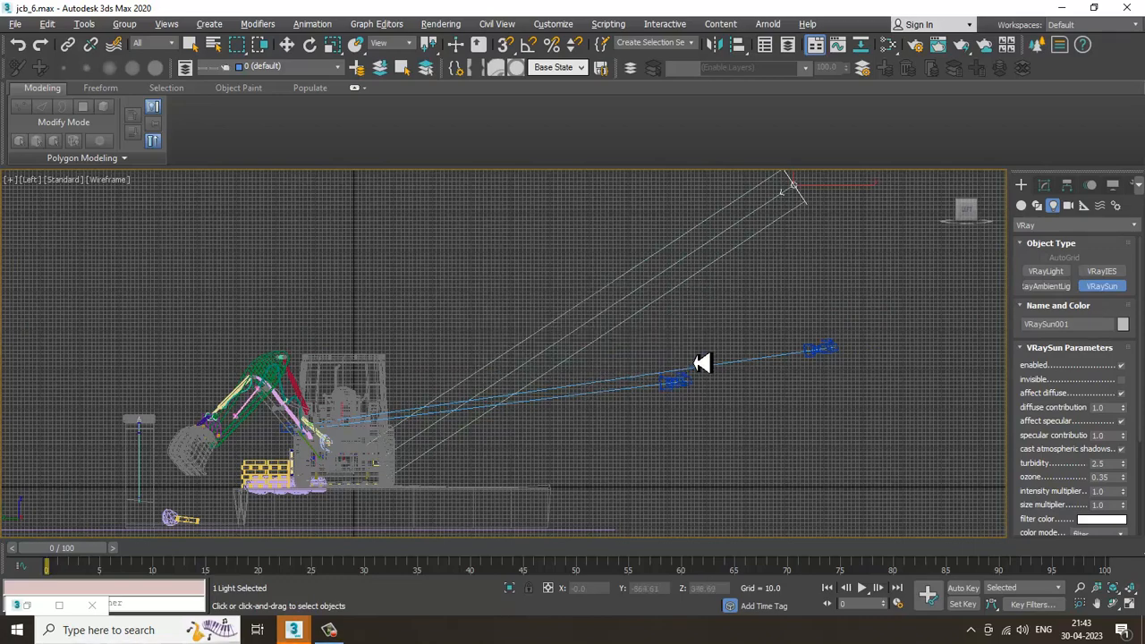
Show the Perspective view at full size and keep the new VRaySun selected for editing.
key(w)
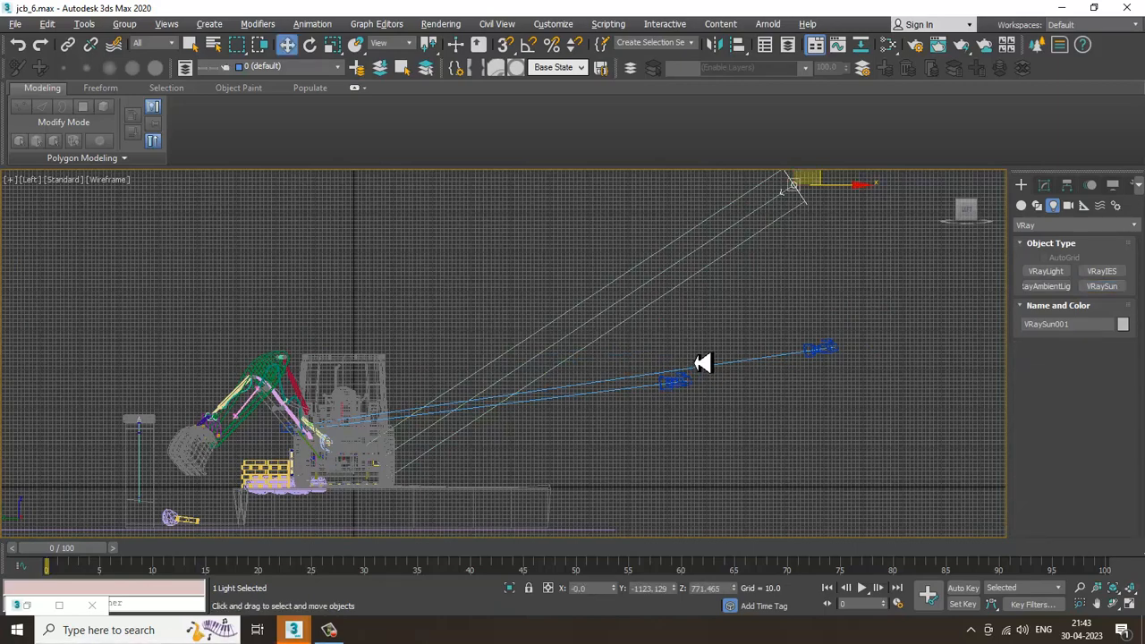
key(alt+w)
click(762, 390)
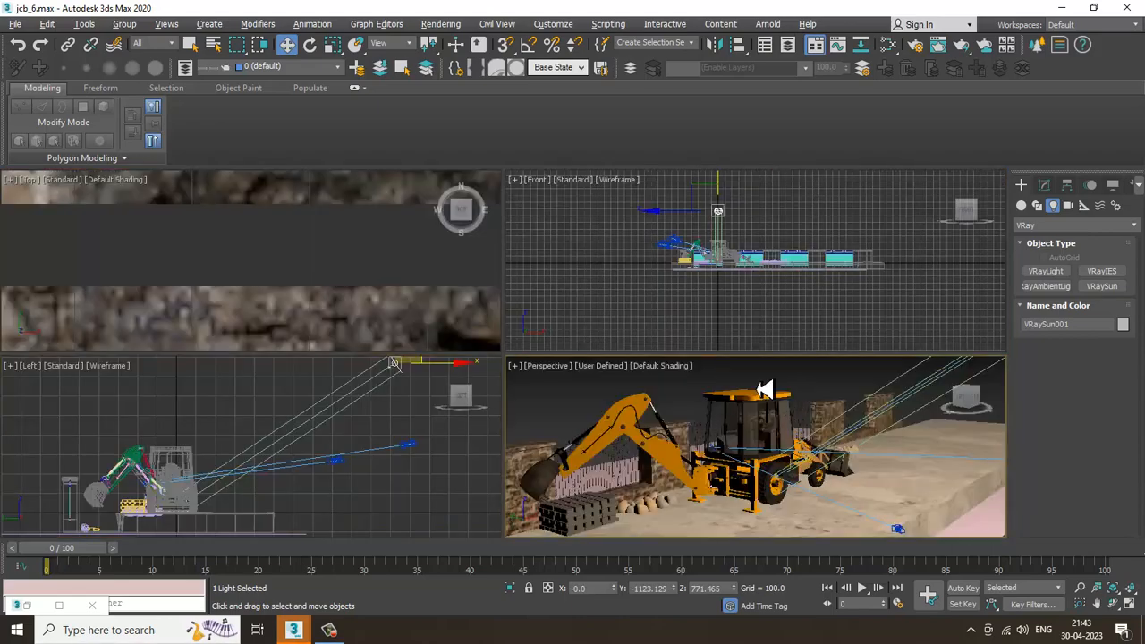
key(alt+w)
scroll(767, 389, down, 10)
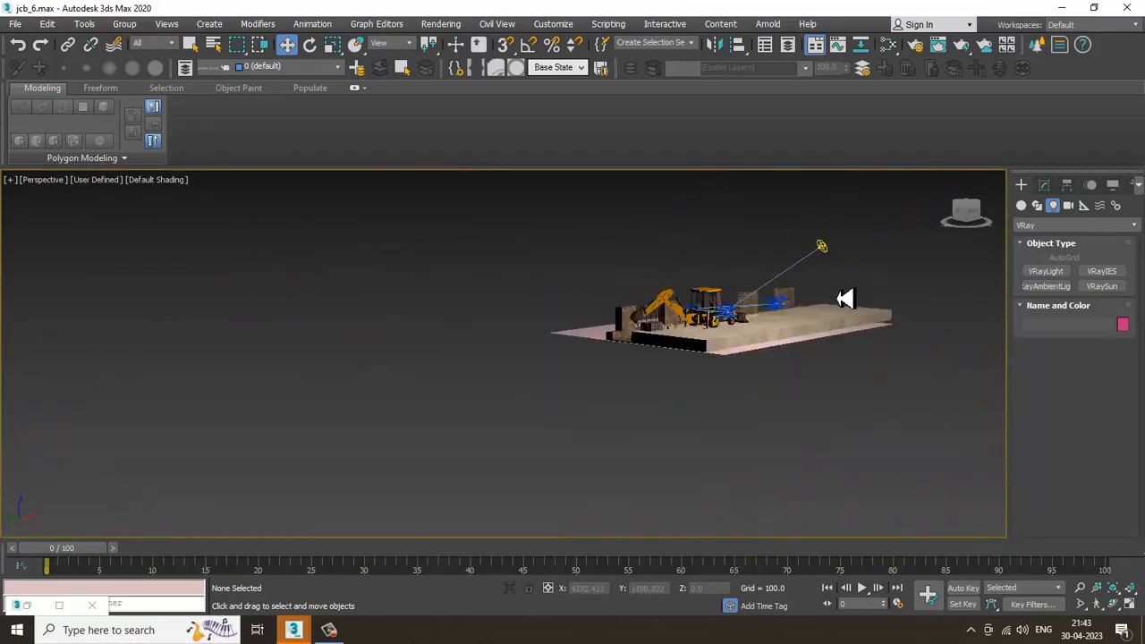
click(783, 313)
key(z)
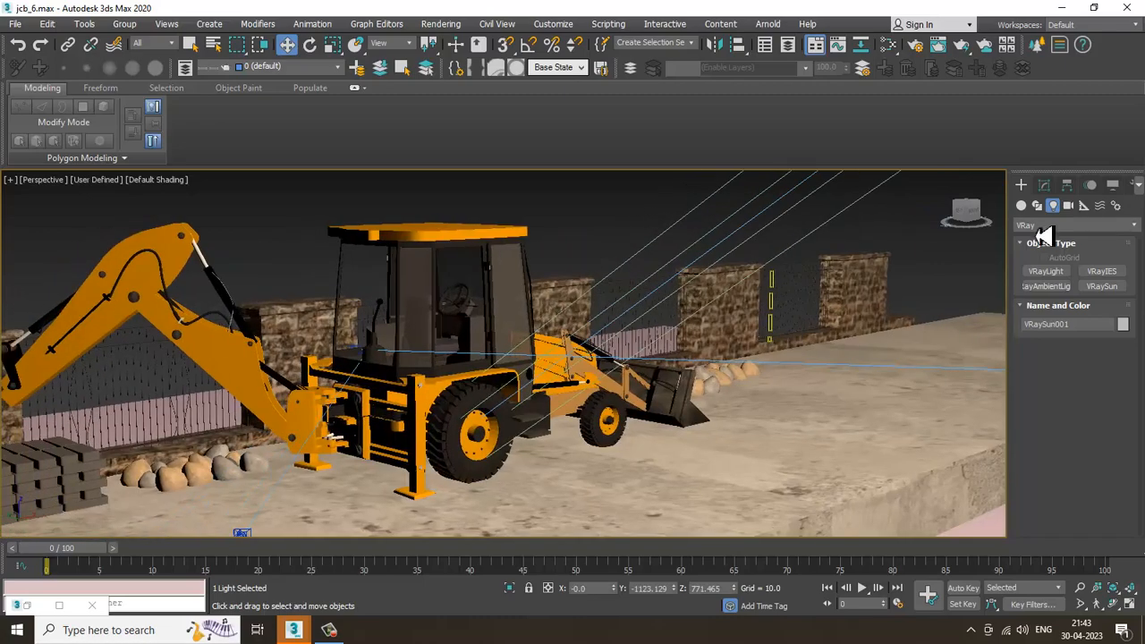
Tint the VRaySun's filter color to a warm off-white with hue 20, saturation 48 and value 231.
click(1043, 185)
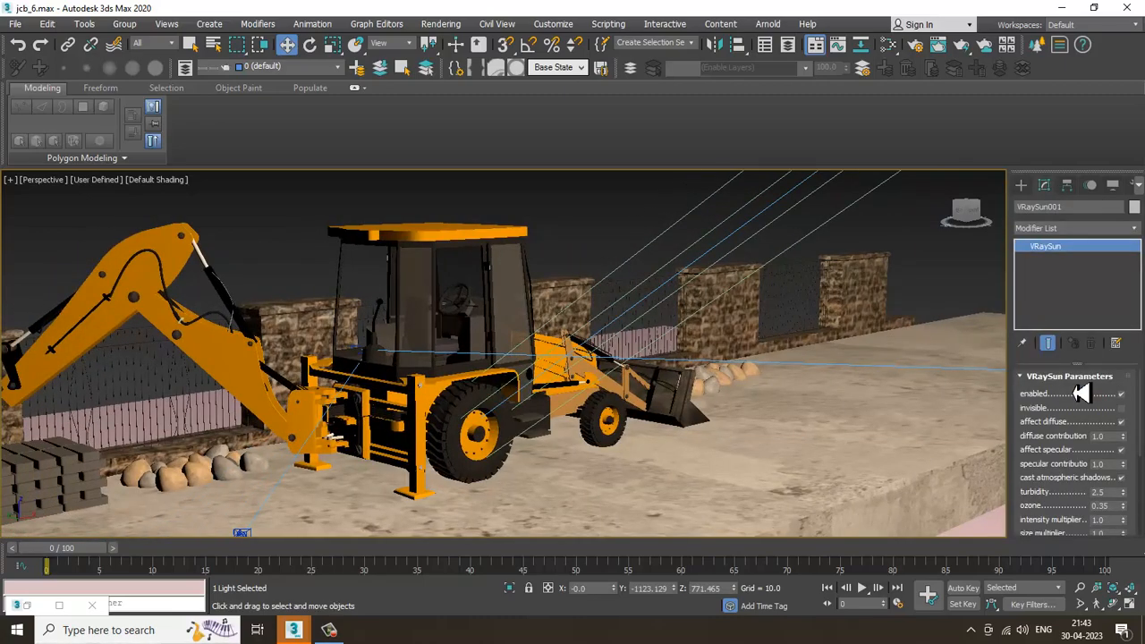
drag(1080, 503, 1077, 396)
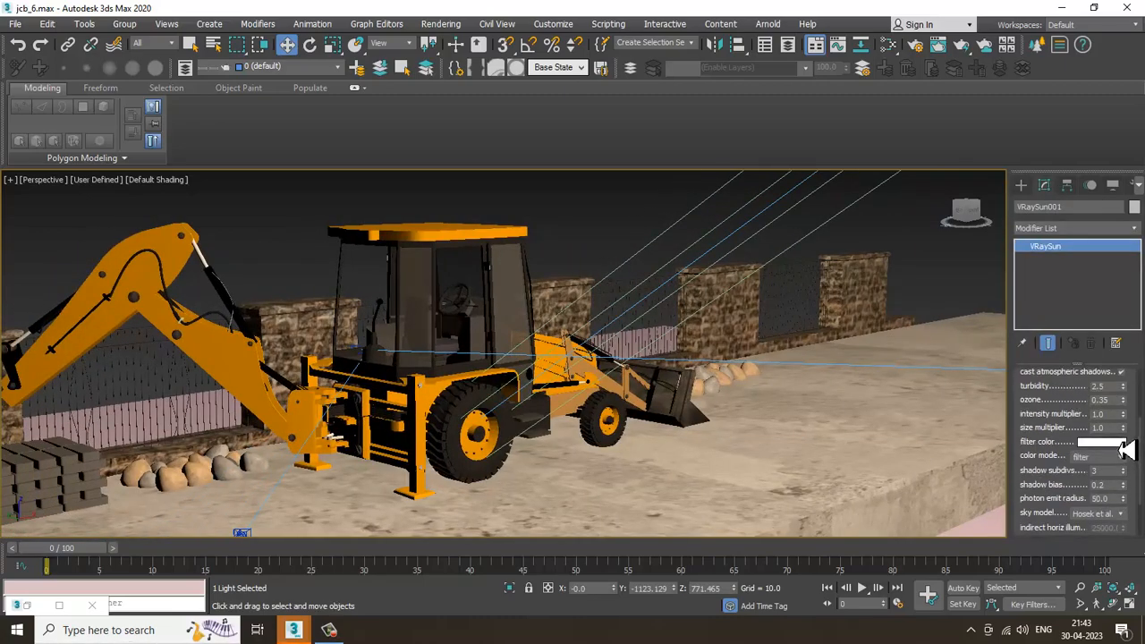
click(1110, 443)
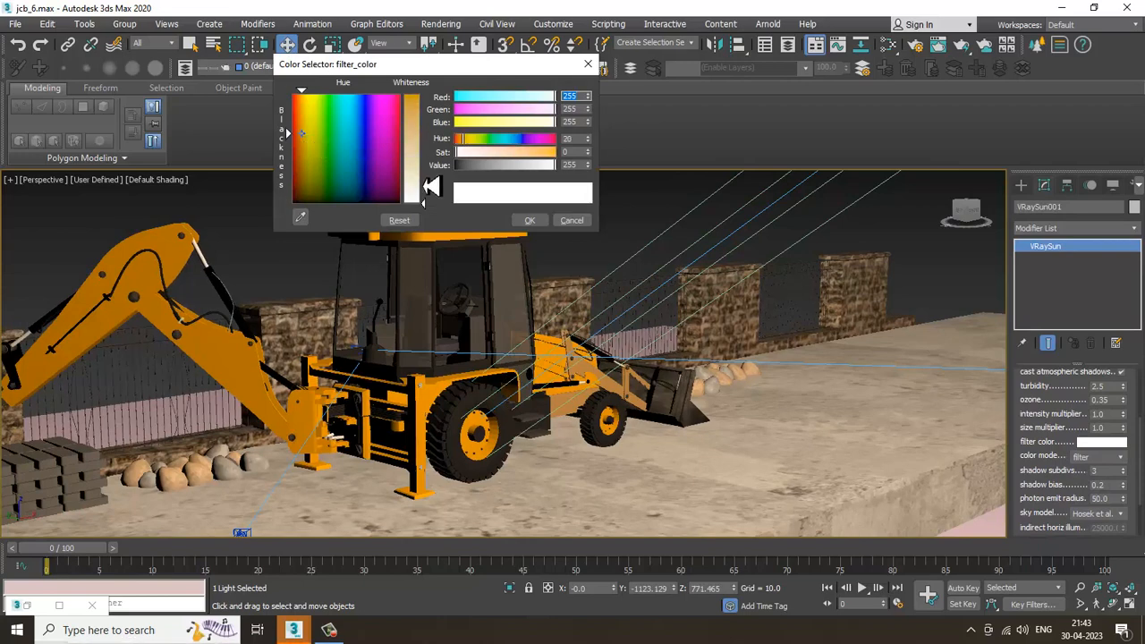
drag(431, 186, 430, 183)
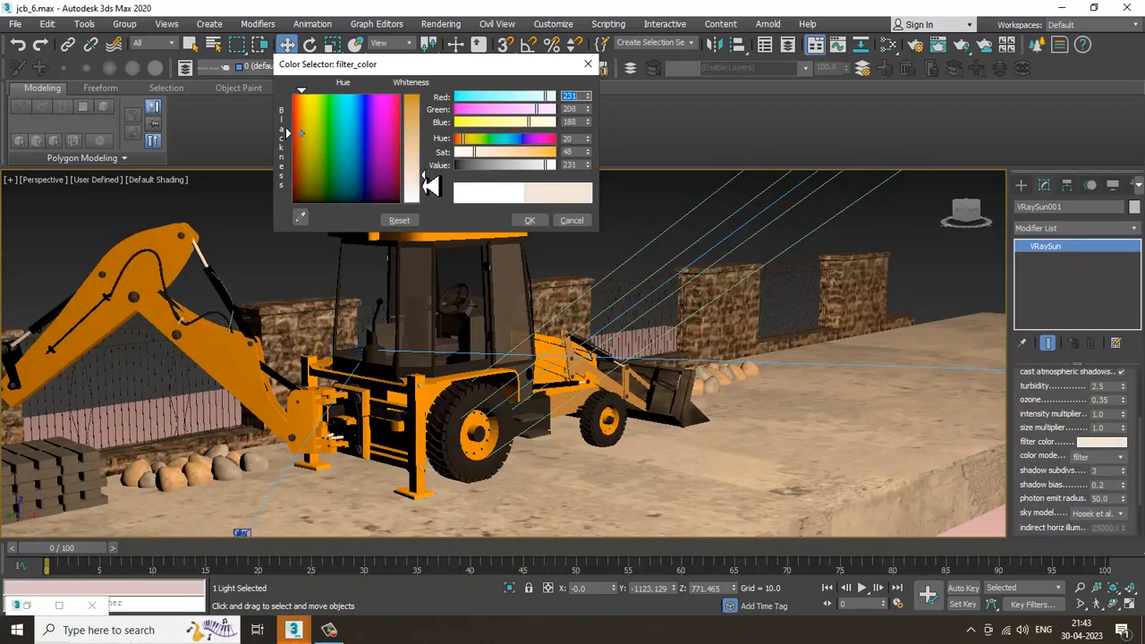
click(530, 220)
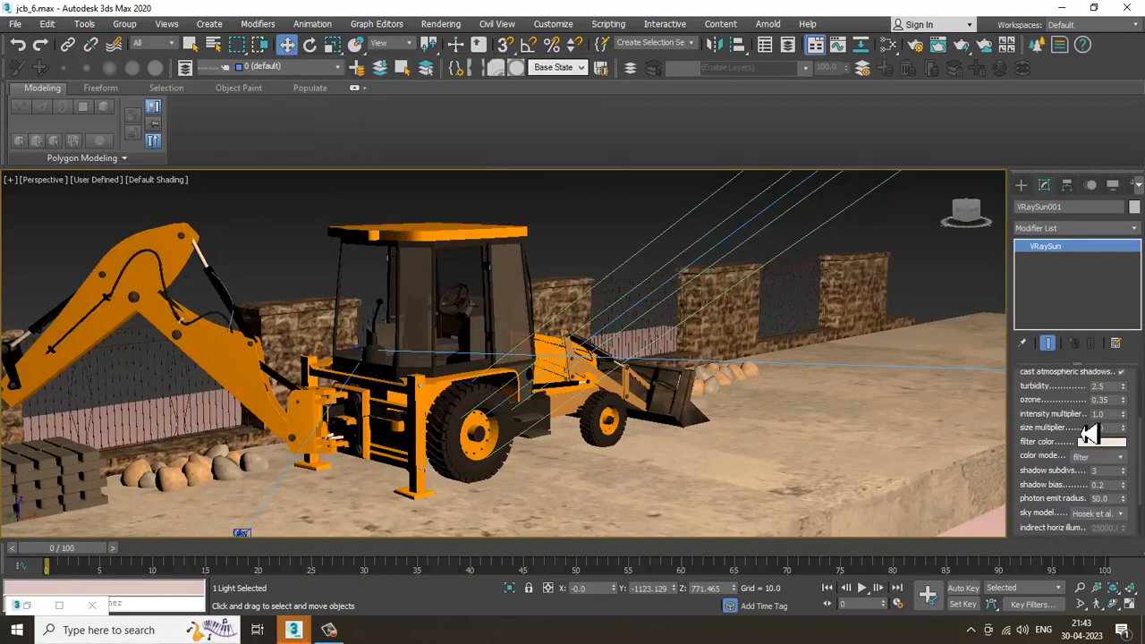
Set the VRaySun's shadow subdivs to 5, turbidity to 2.0 and ozone to 0.8.
drag(1110, 473, 1034, 472)
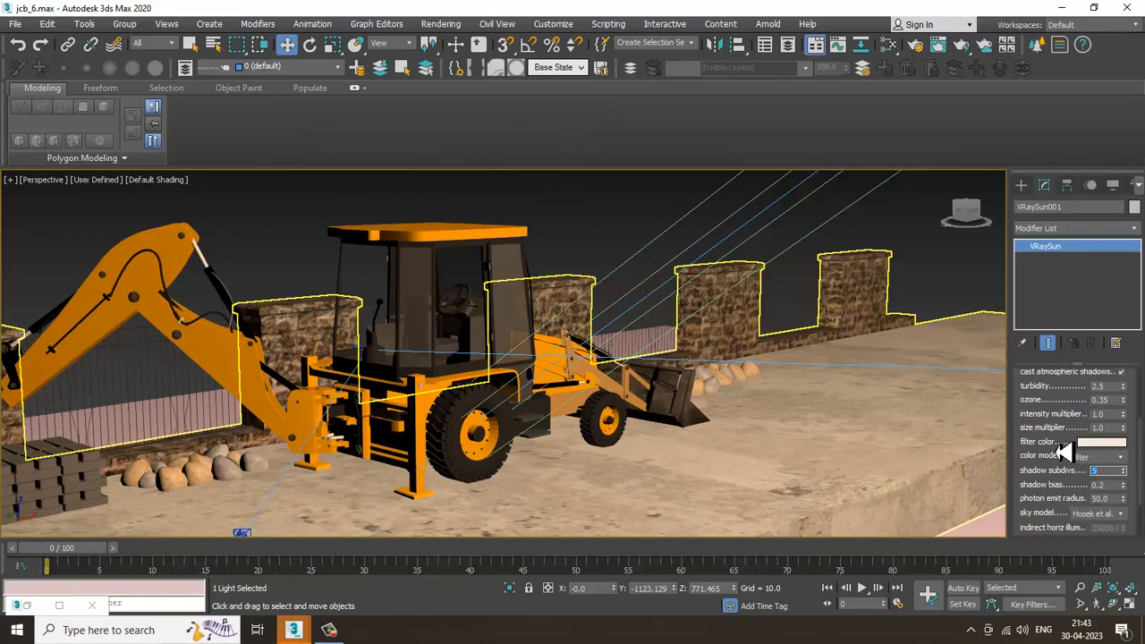
scroll(1067, 451, up, 2)
drag(1108, 423, 1050, 433)
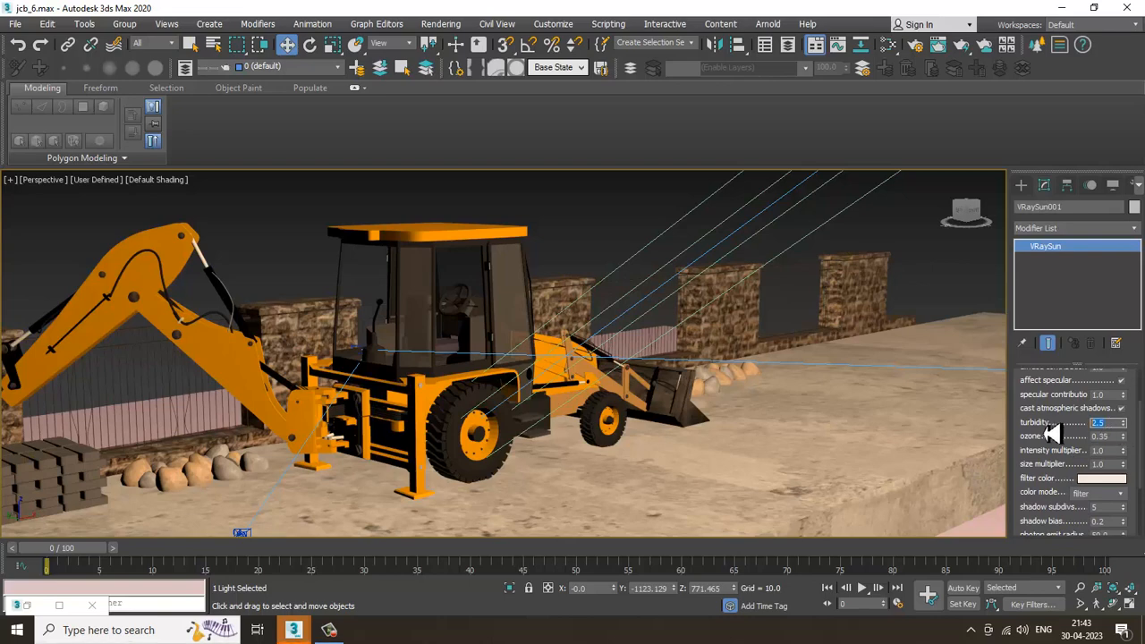
text(2)
key(Return)
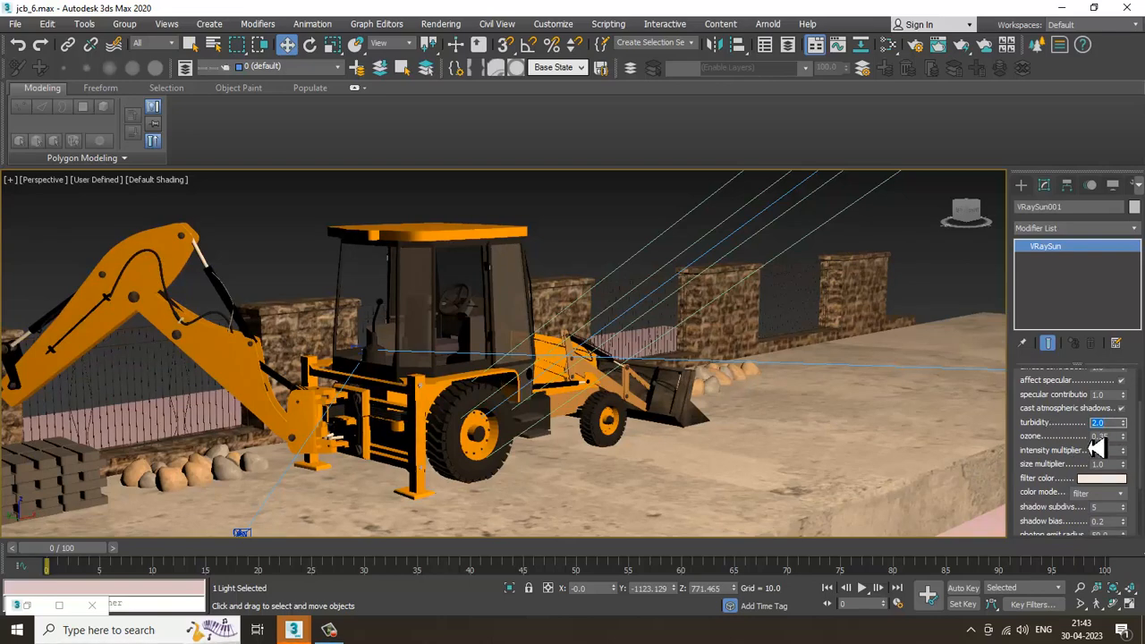
drag(1111, 436, 1047, 448)
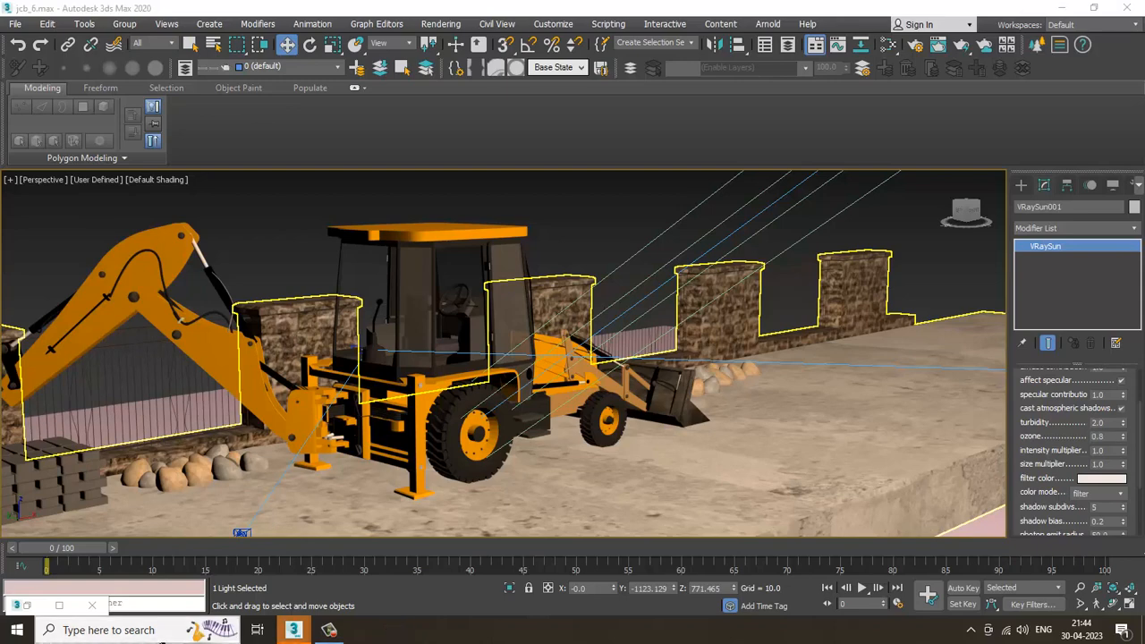
Launch Microsoft Edge and switch back to the 3ds Max scene.
click(161, 637)
text(ed)
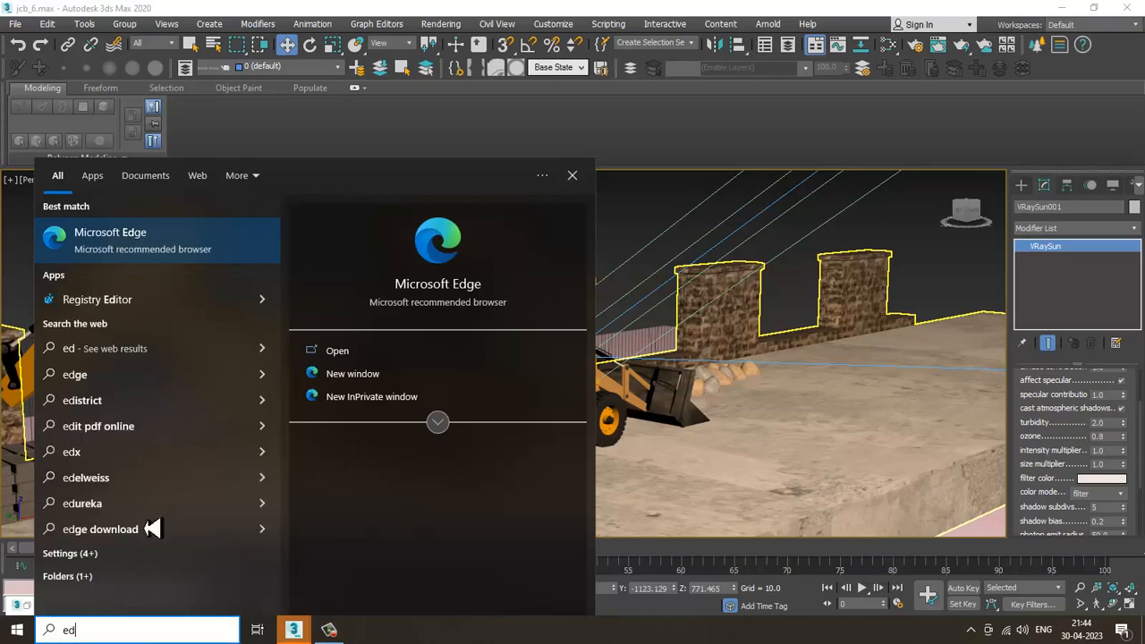
click(157, 240)
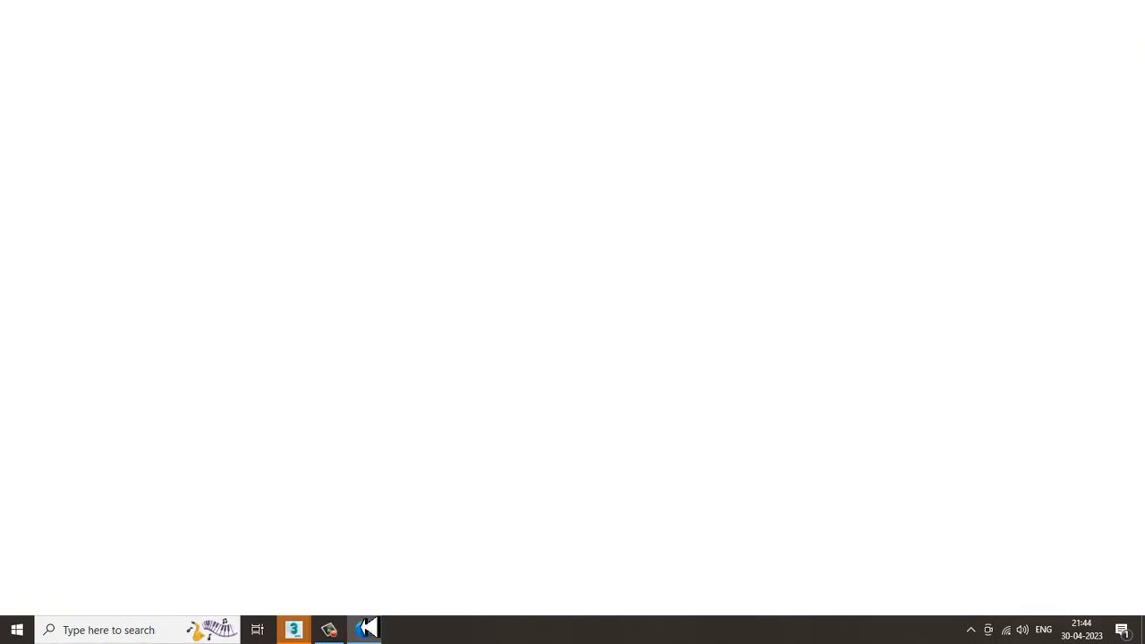
mouse_move(304, 629)
click(376, 590)
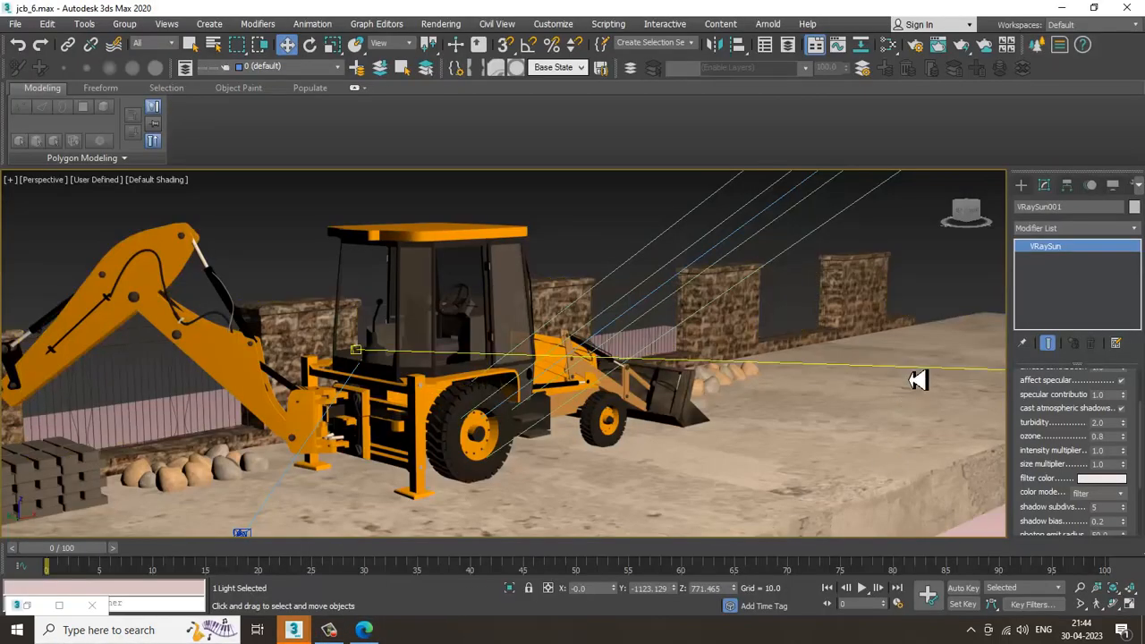
Raise the VRaySun's photon emit radius to about 1832 and deselect the light.
scroll(1043, 480, down, 3)
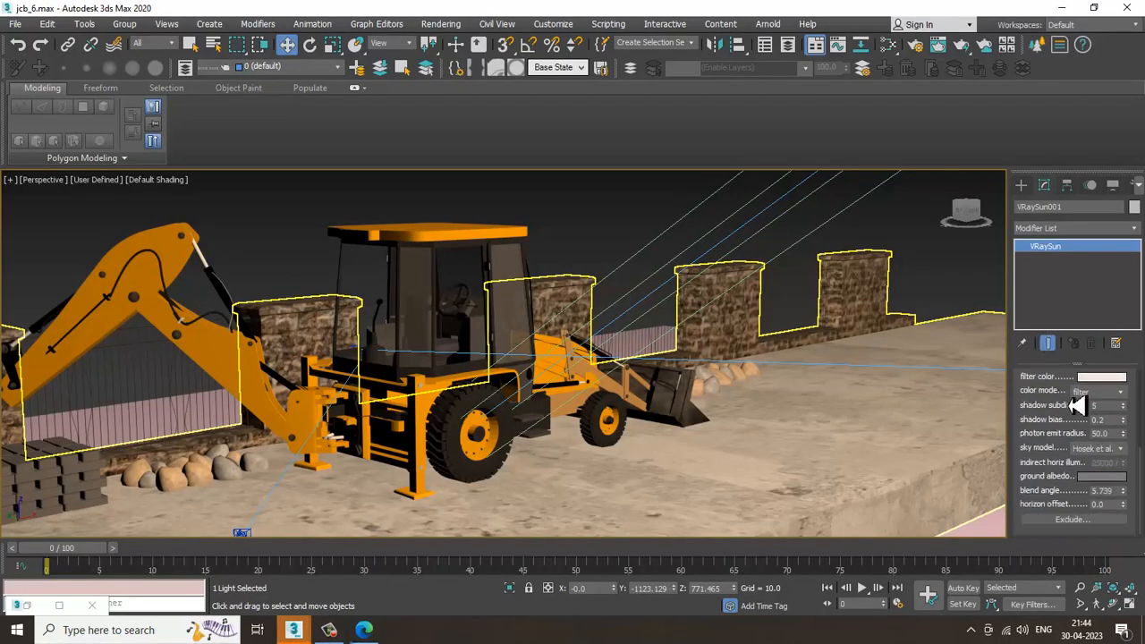
drag(1124, 433, 966, 356)
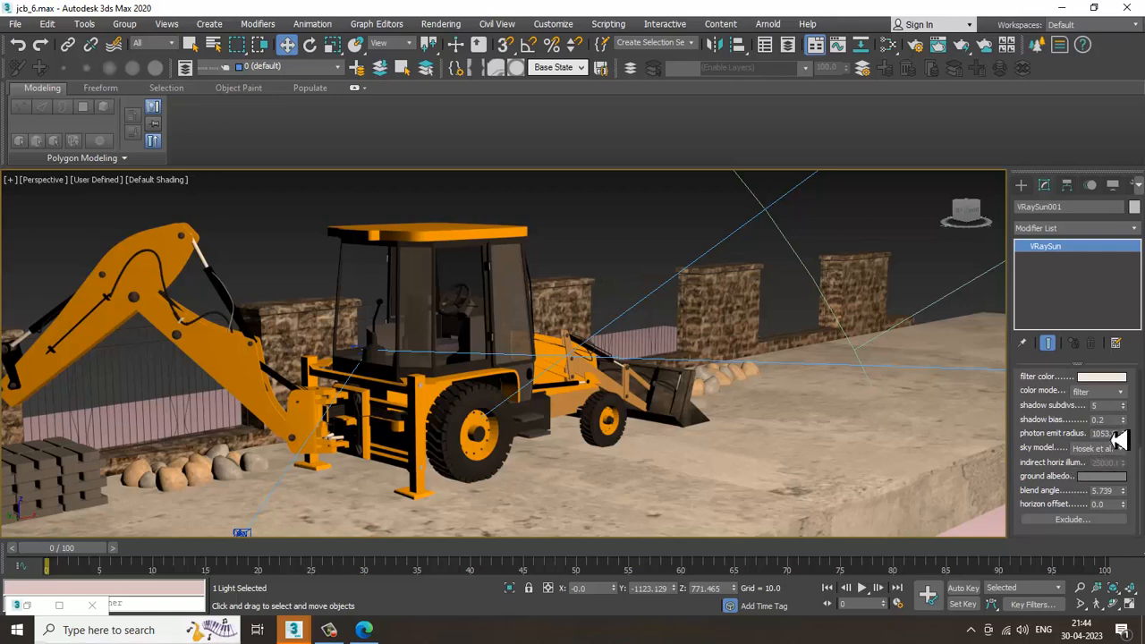
drag(1124, 435, 1124, 390)
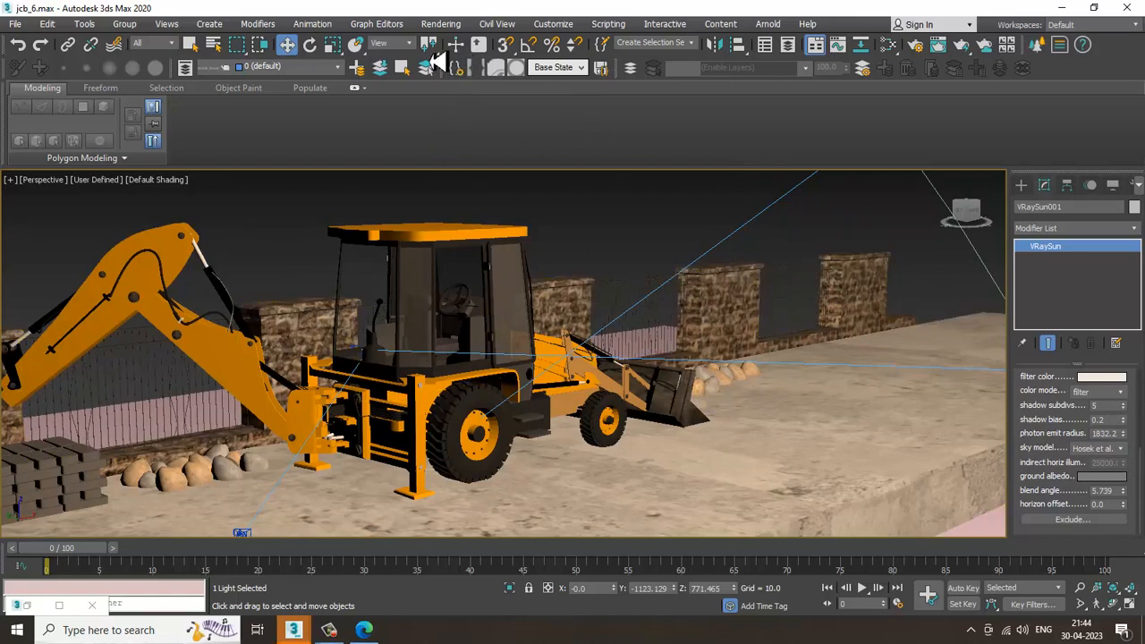
click(600, 232)
Open the material editor in compact mode and select the unused 20 - Default sample slot.
key(m)
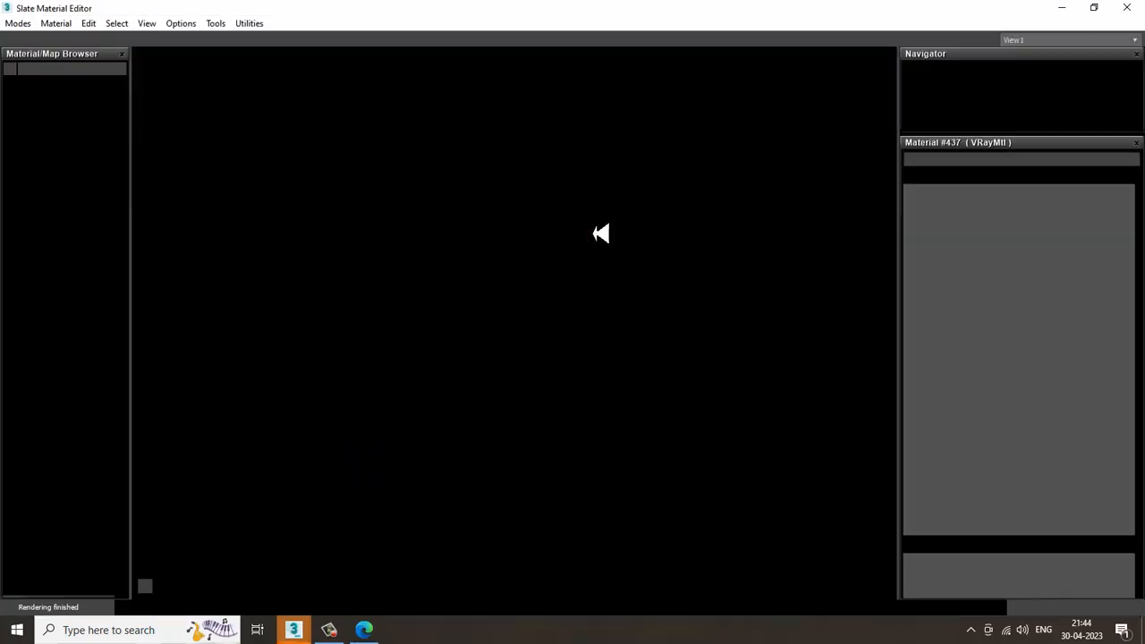
click(19, 25)
click(39, 41)
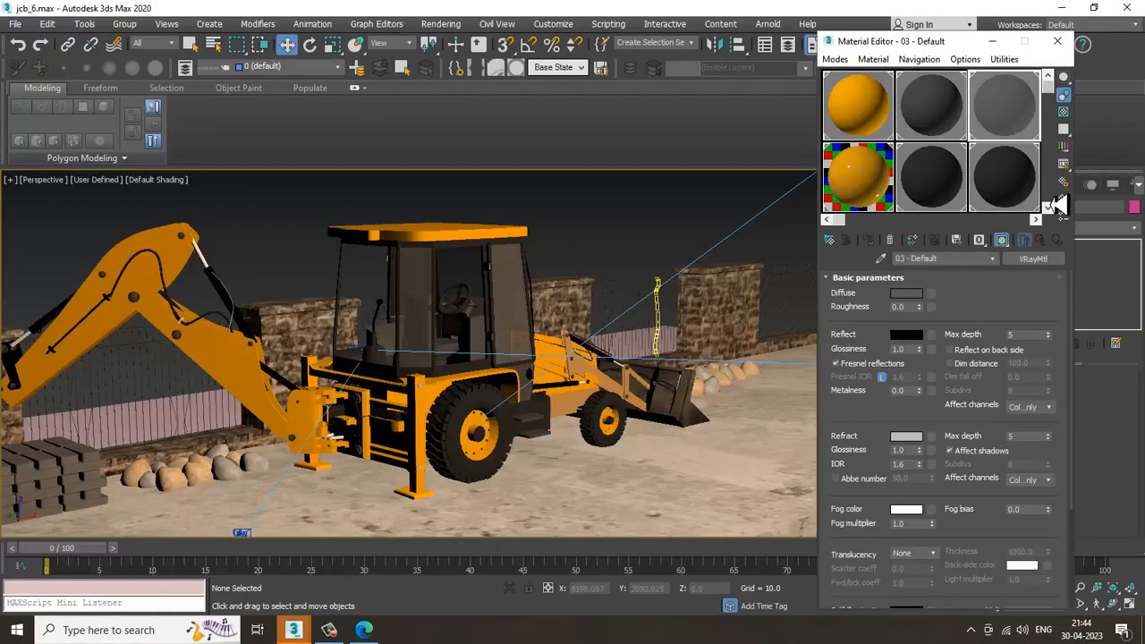
click(1048, 210)
click(921, 184)
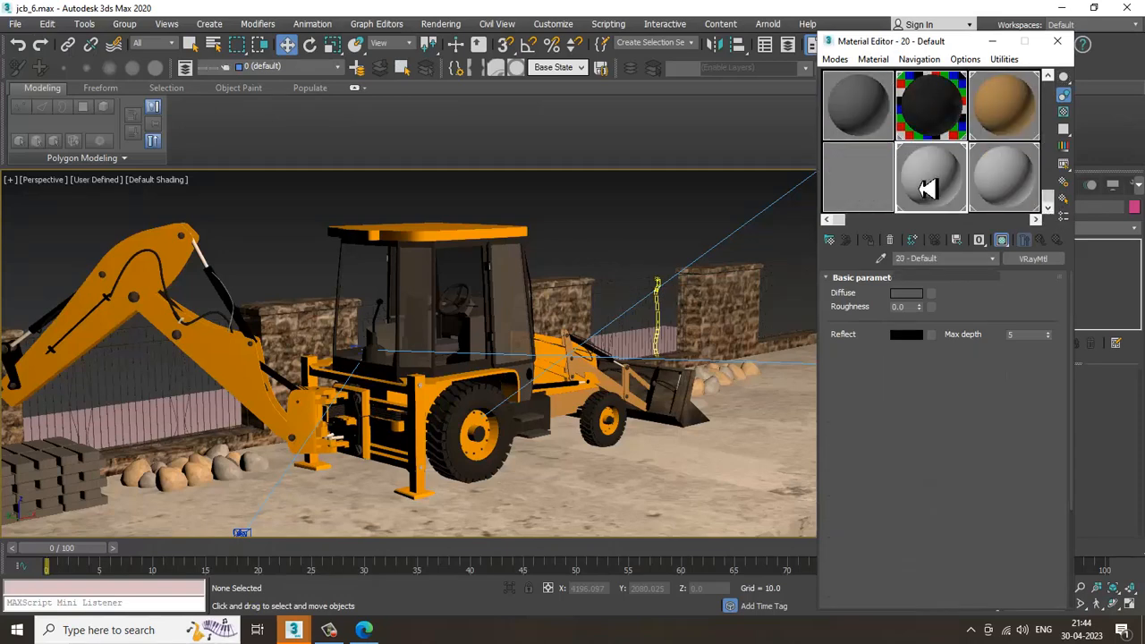
Search the material and map library for VrayHdr and load a VRayHDRI map into the selected slot.
click(832, 240)
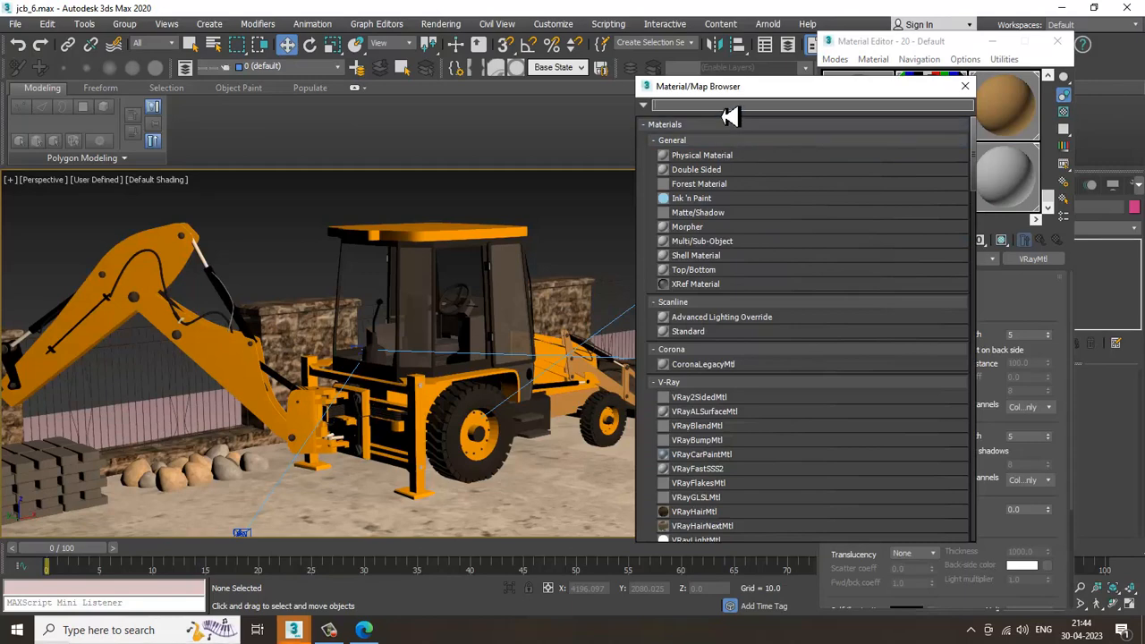
text(Vray)
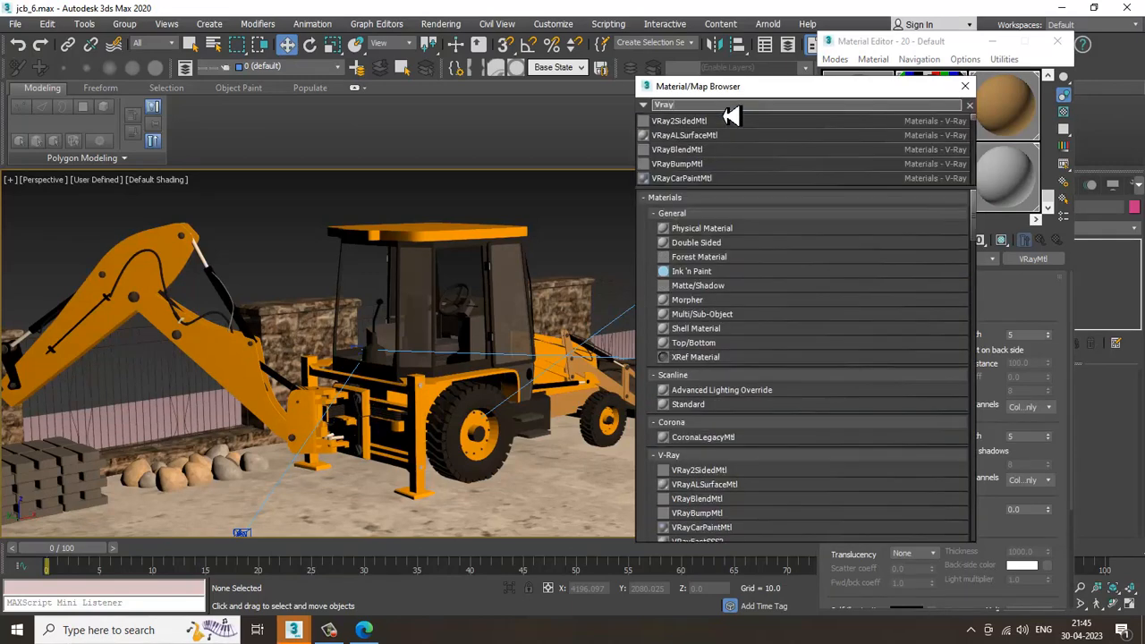
text(Hdr)
double_click(713, 124)
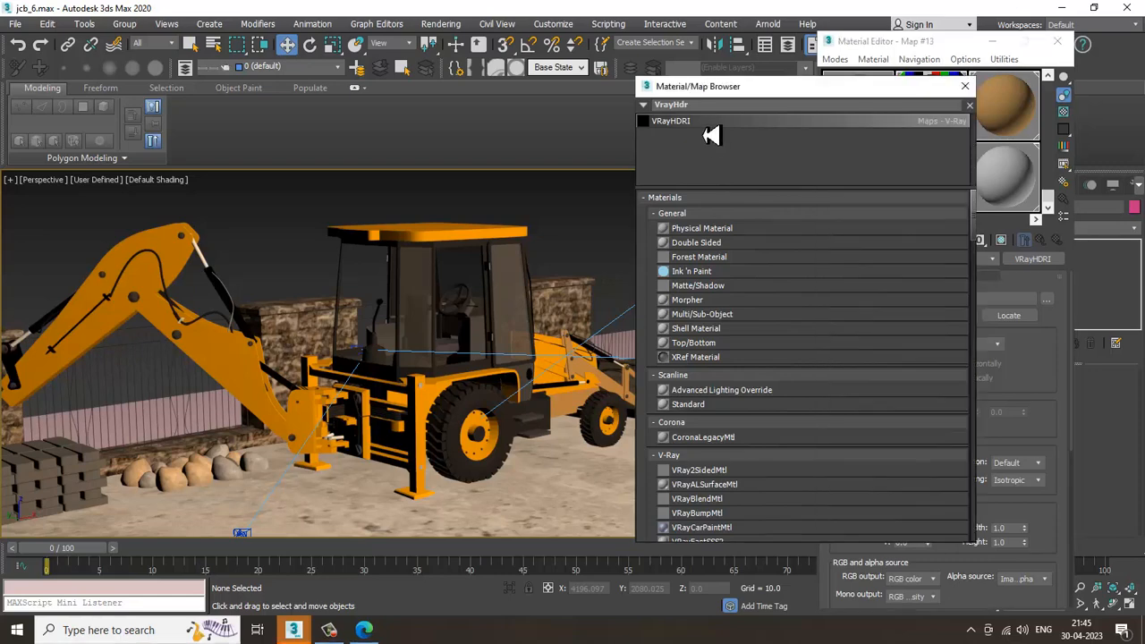
click(966, 86)
Load dam_wall_4k.exr from the Downloads folder as the bitmap of the VRayHDRI map.
click(1049, 303)
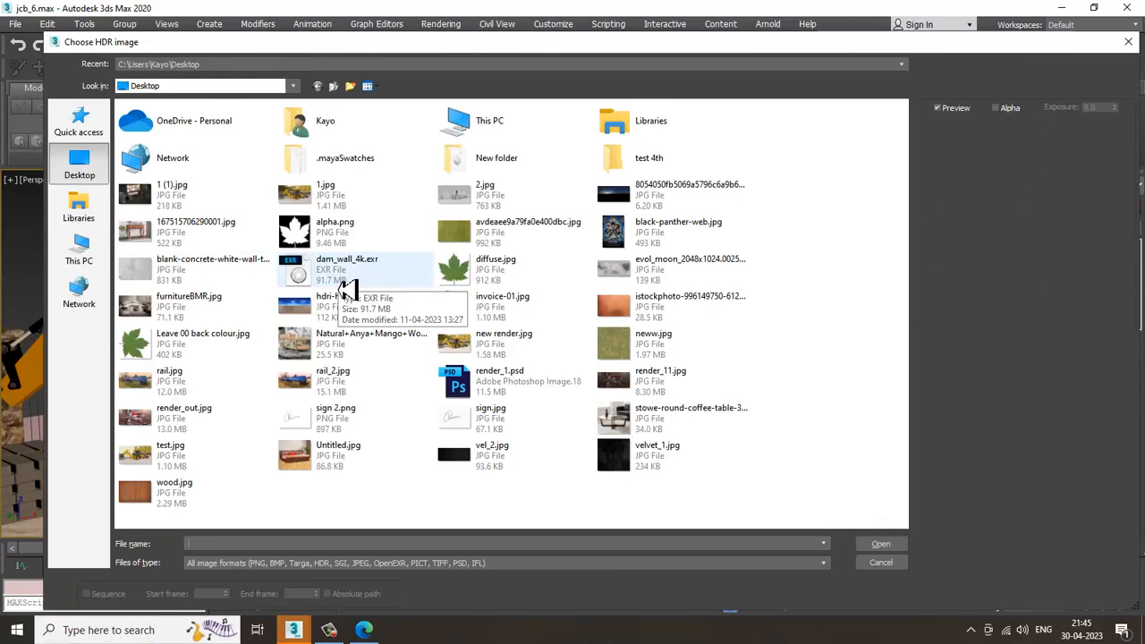
click(76, 255)
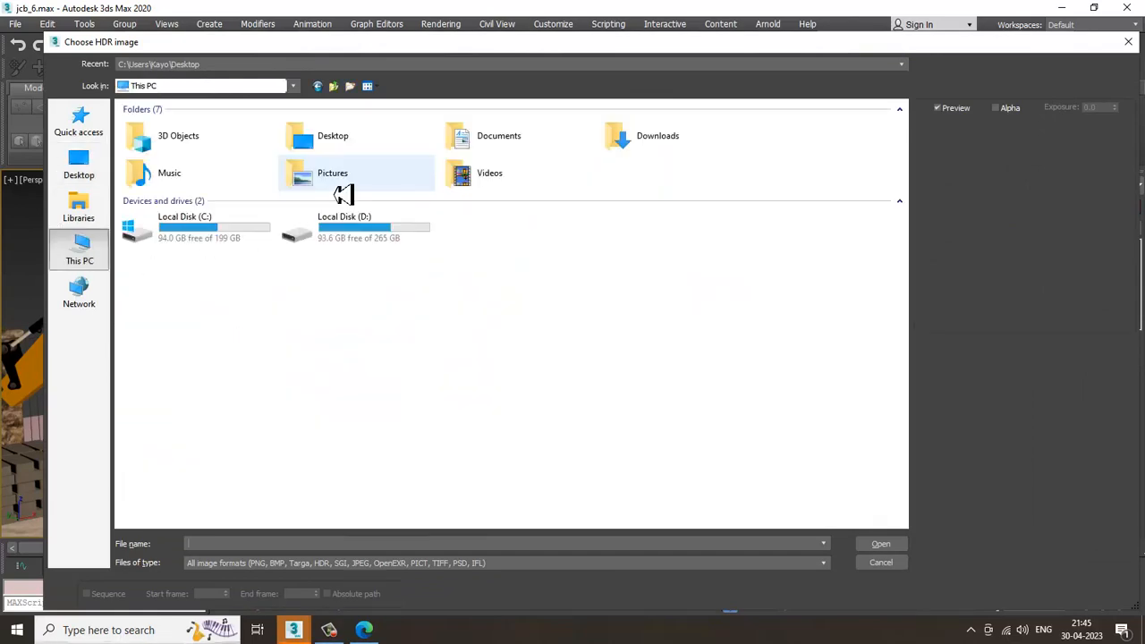
double_click(627, 141)
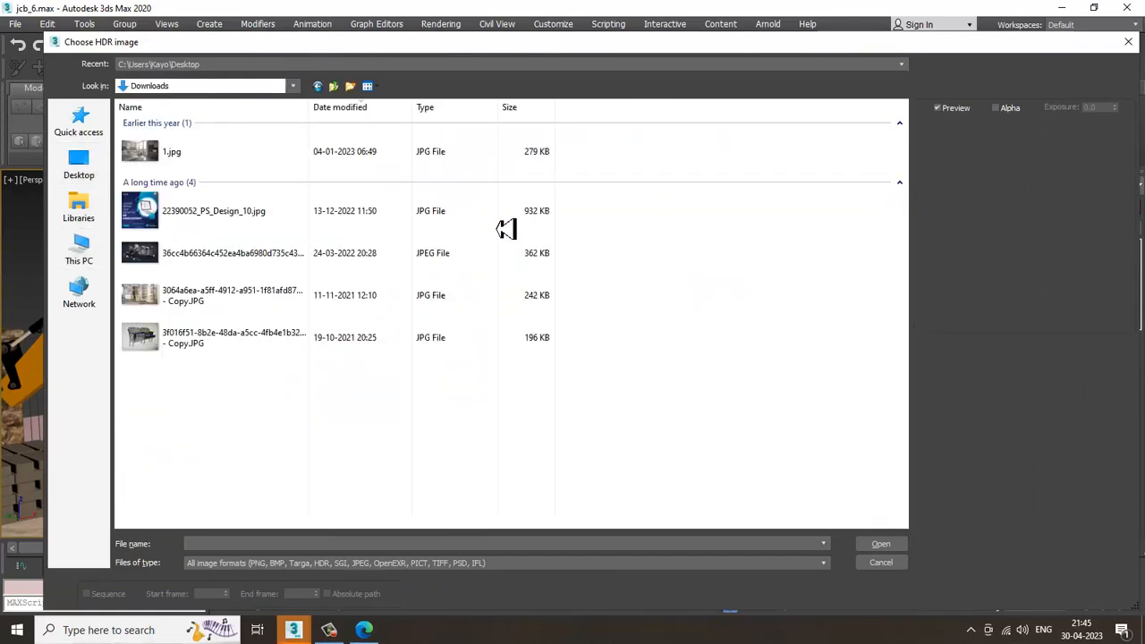
scroll(393, 358, down, 3)
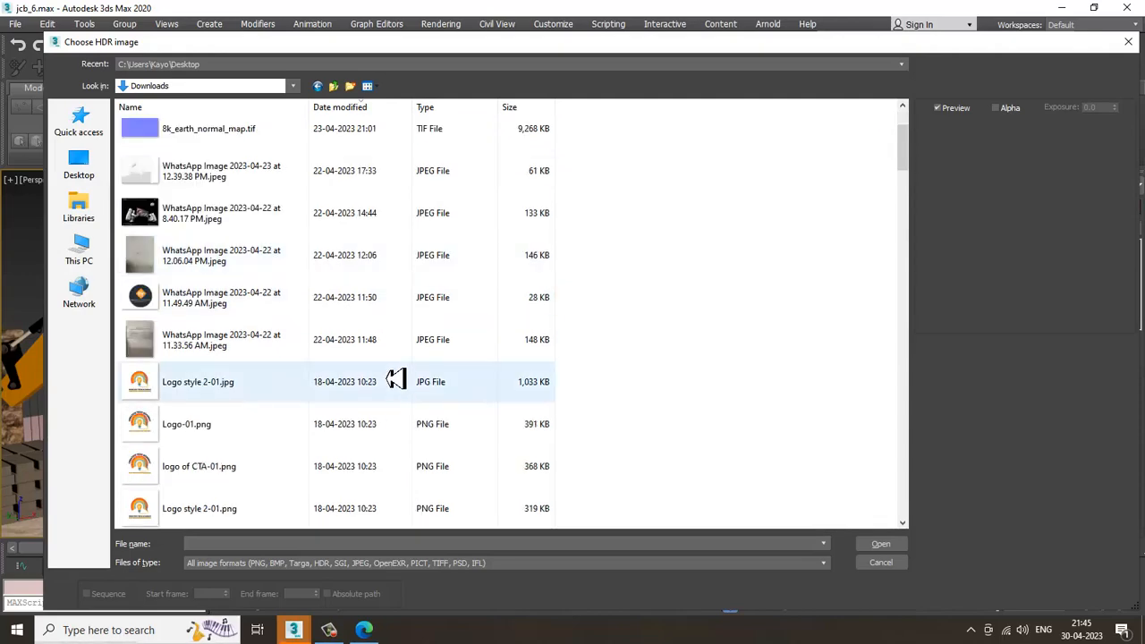
scroll(393, 378, down, 8)
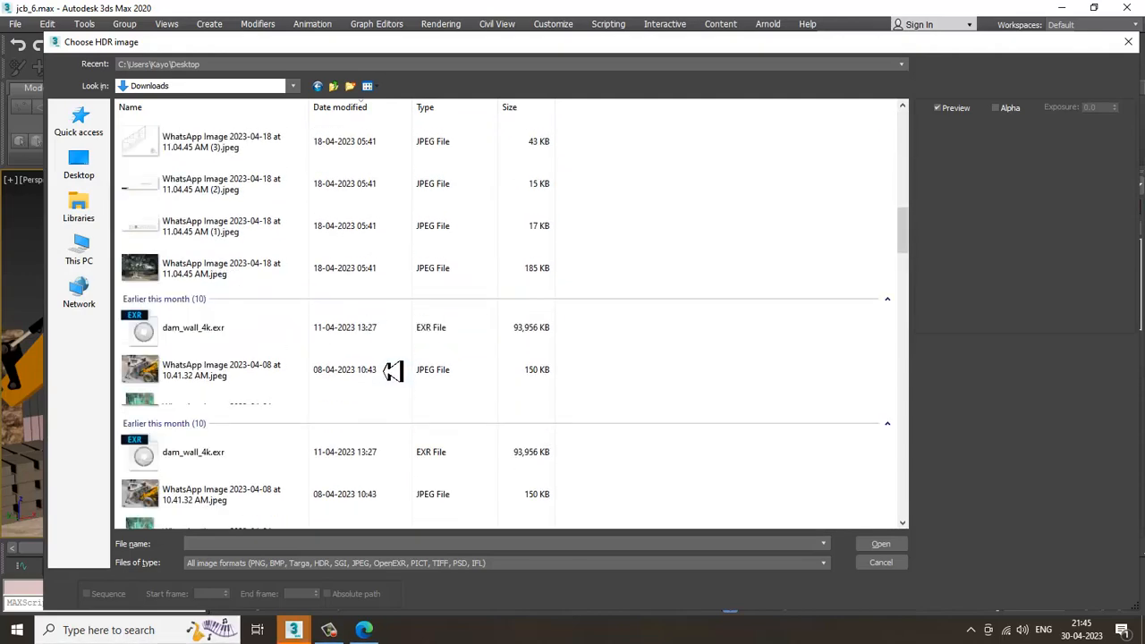
scroll(393, 369, down, 2)
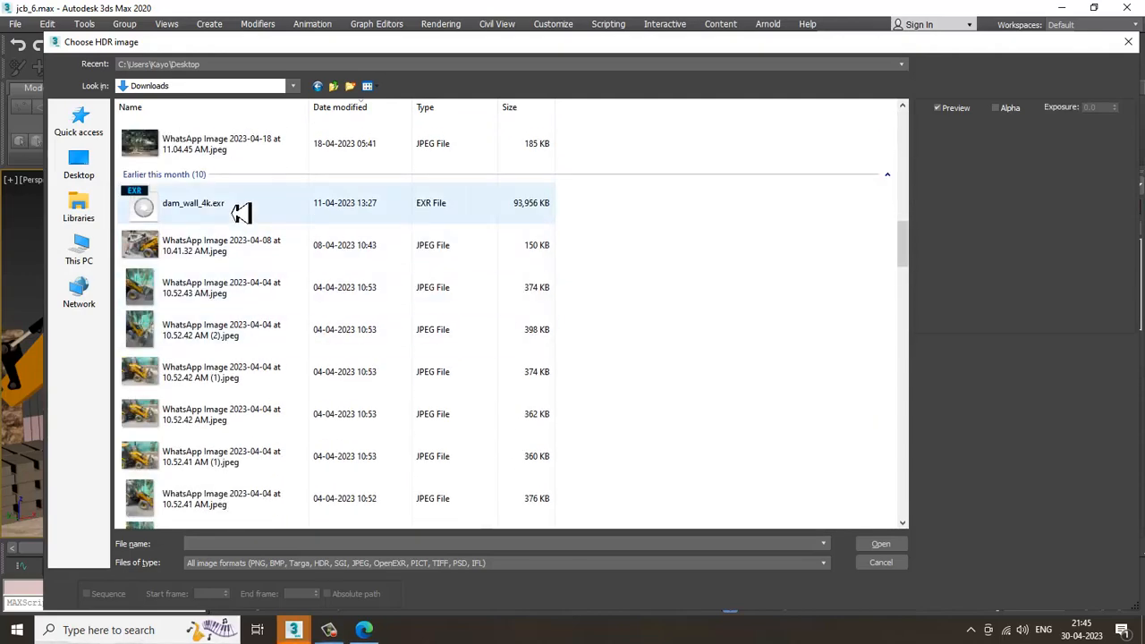
click(239, 213)
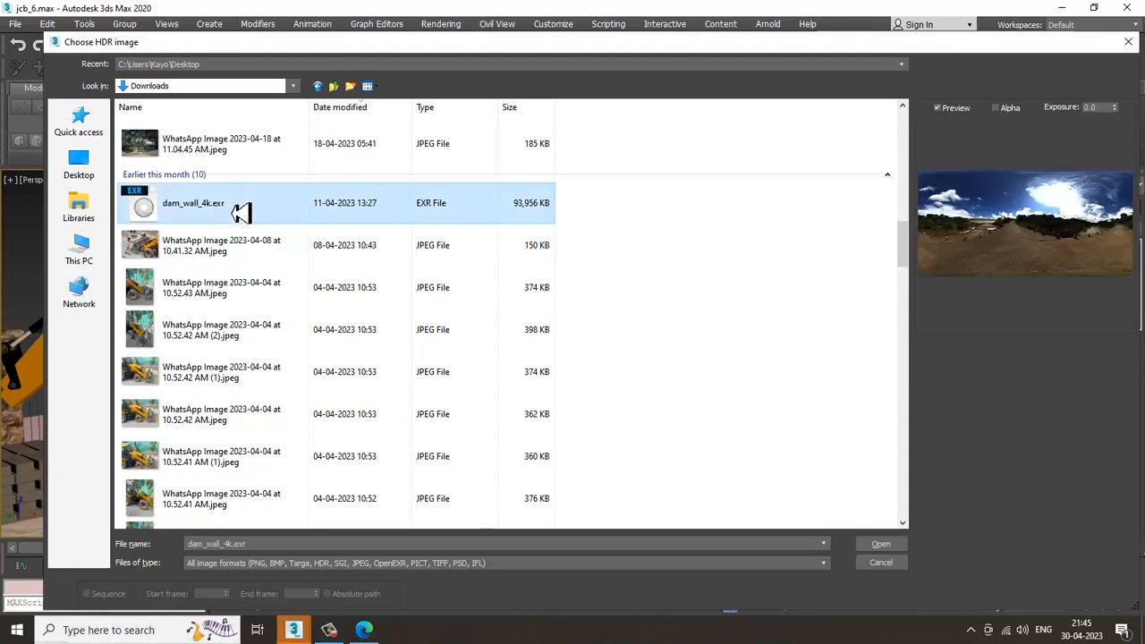
double_click(240, 212)
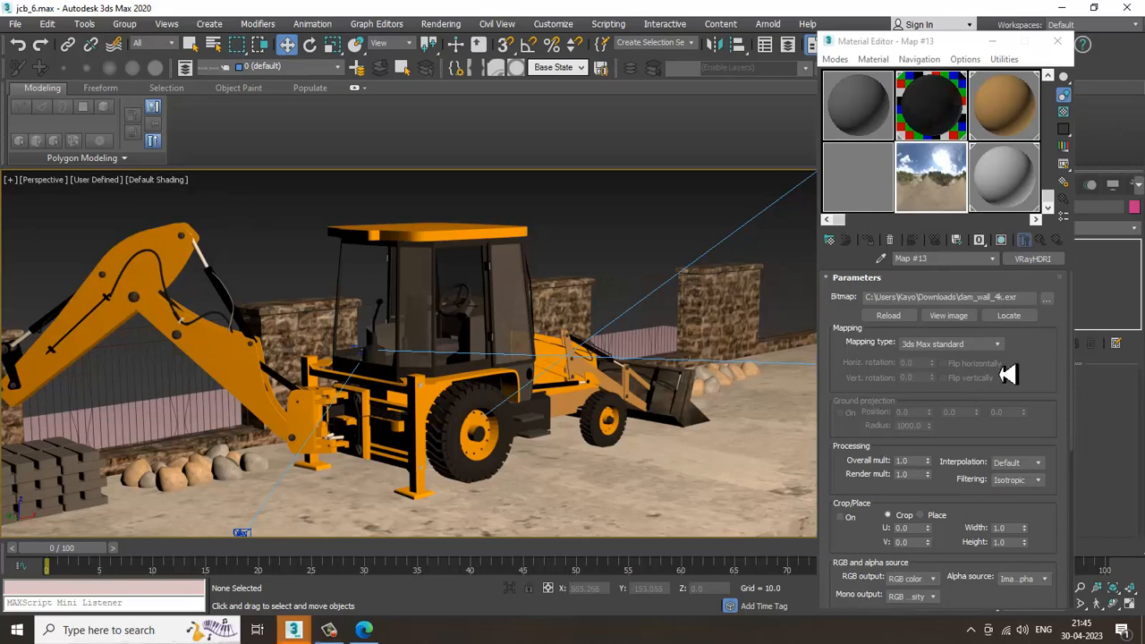
Set the VRayHDRI map's mapping type to Spherical and turn on ground projection.
click(976, 345)
click(953, 383)
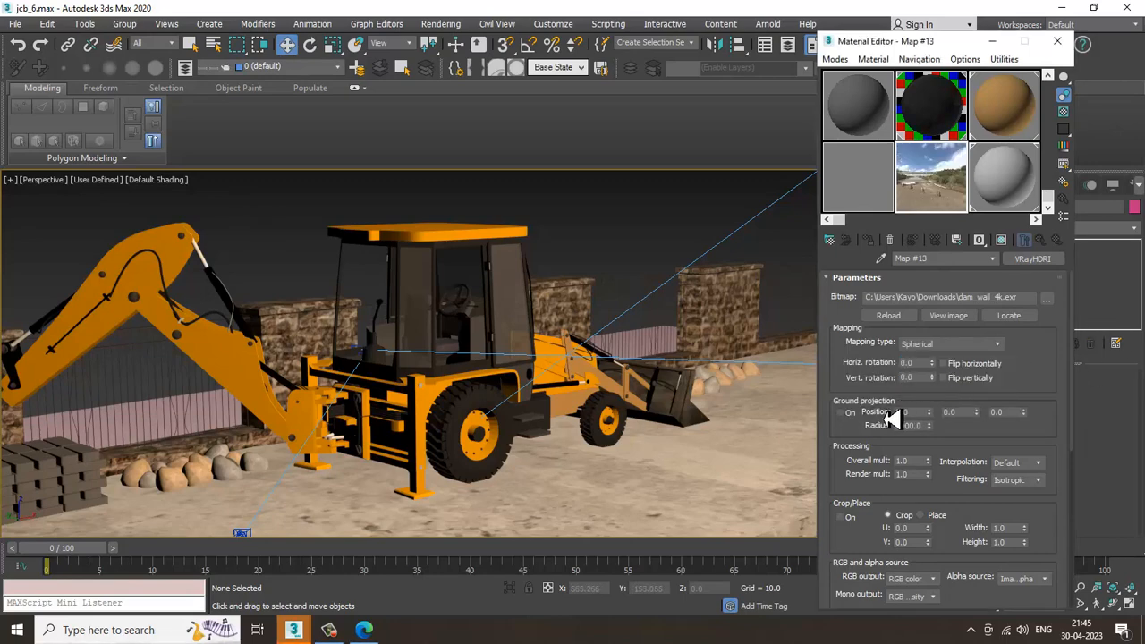
click(841, 413)
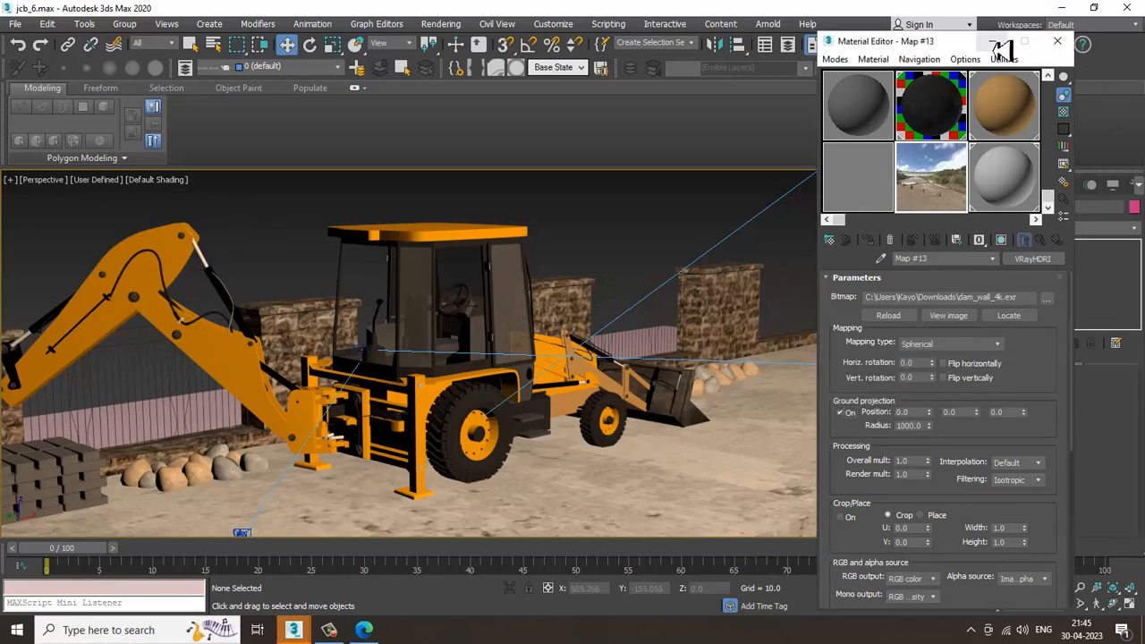
Clear the scene's existing environment map and assign the dam_wall_4k VRayHDRI map as the environment map instead.
drag(936, 45, 538, 49)
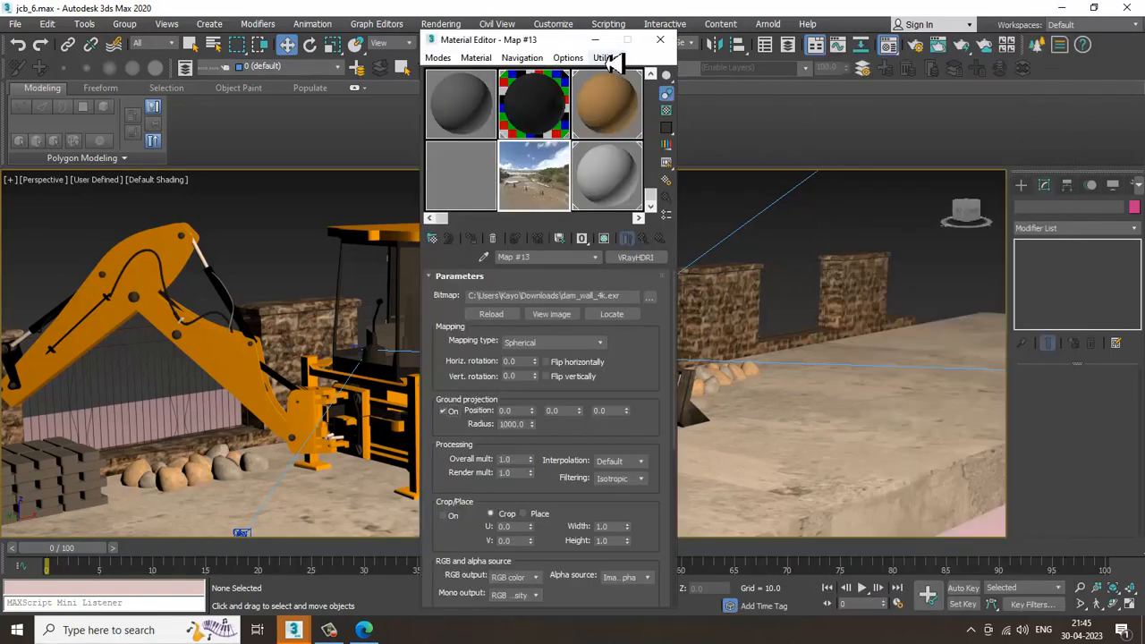
click(439, 24)
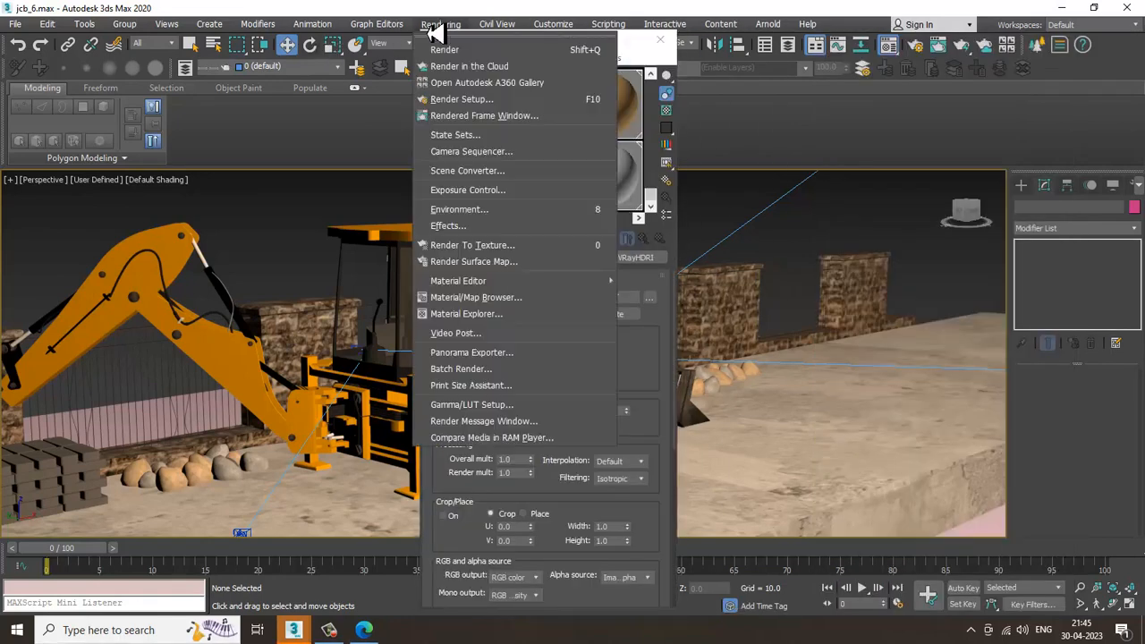
click(538, 212)
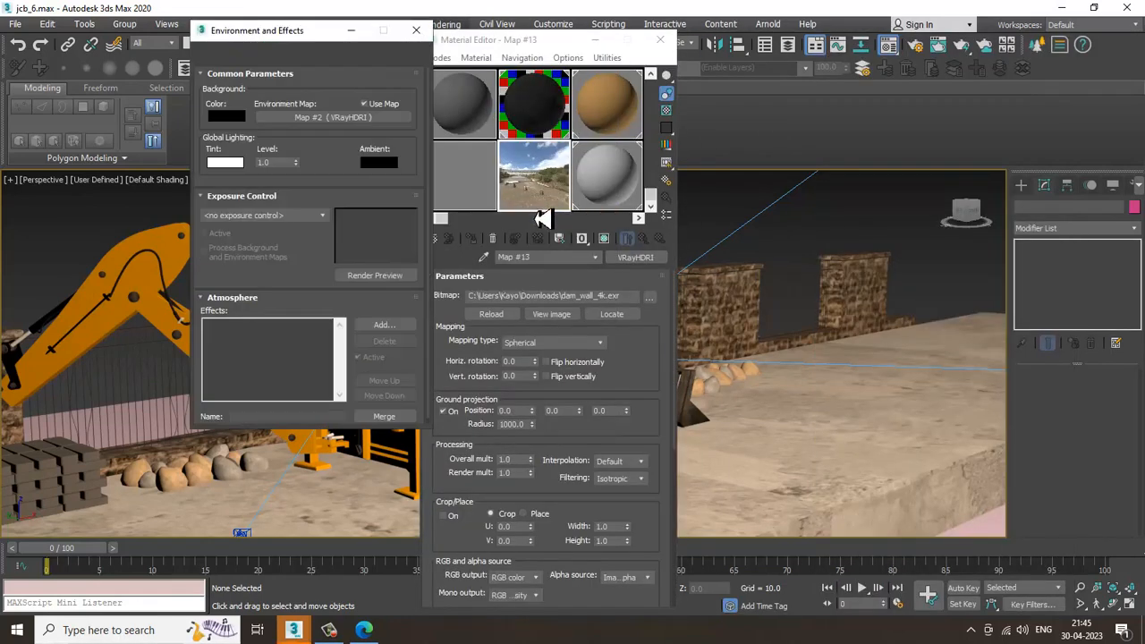
right_click(329, 118)
click(396, 163)
drag(555, 197, 332, 120)
click(295, 278)
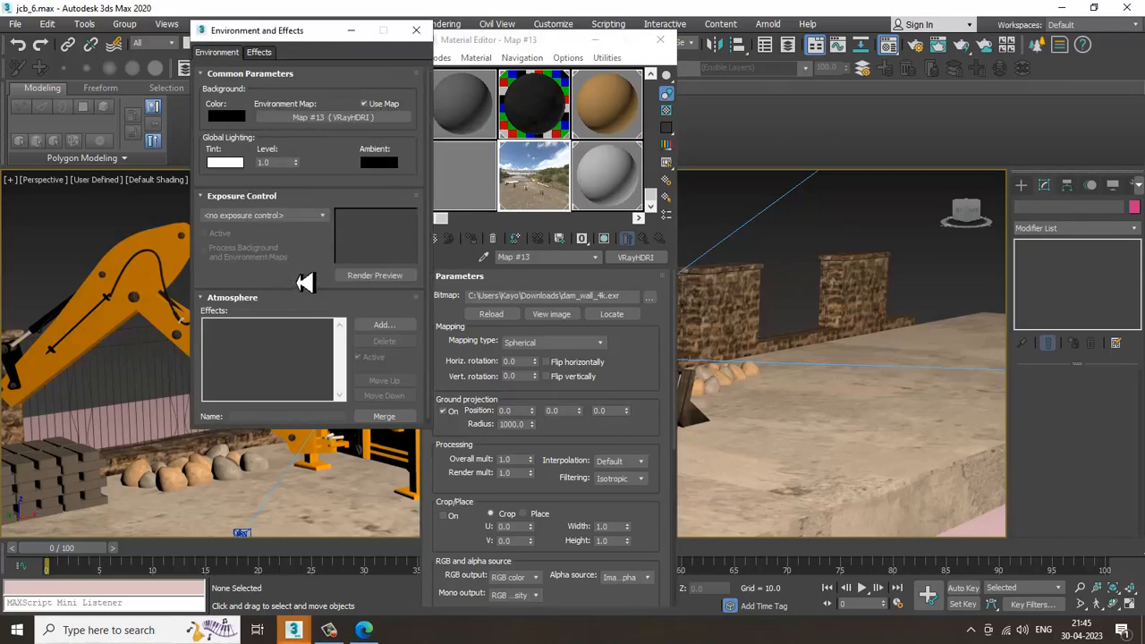
Assign the VRayHDRI map as an instance to the GI environment in the V-Ray render settings and close the material editor.
click(456, 24)
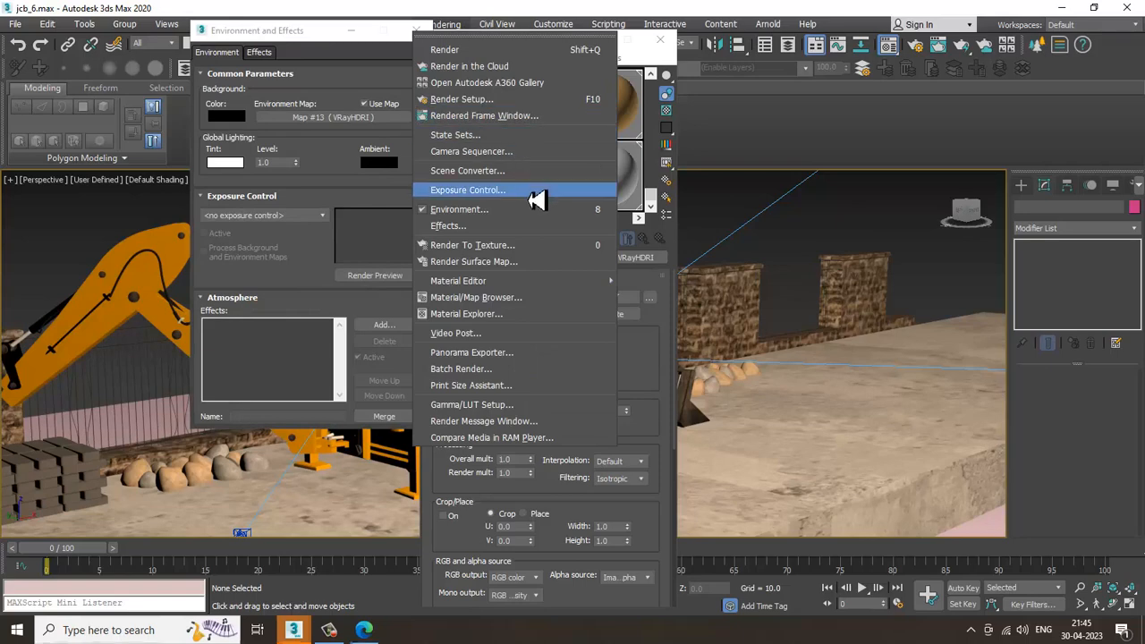
click(486, 101)
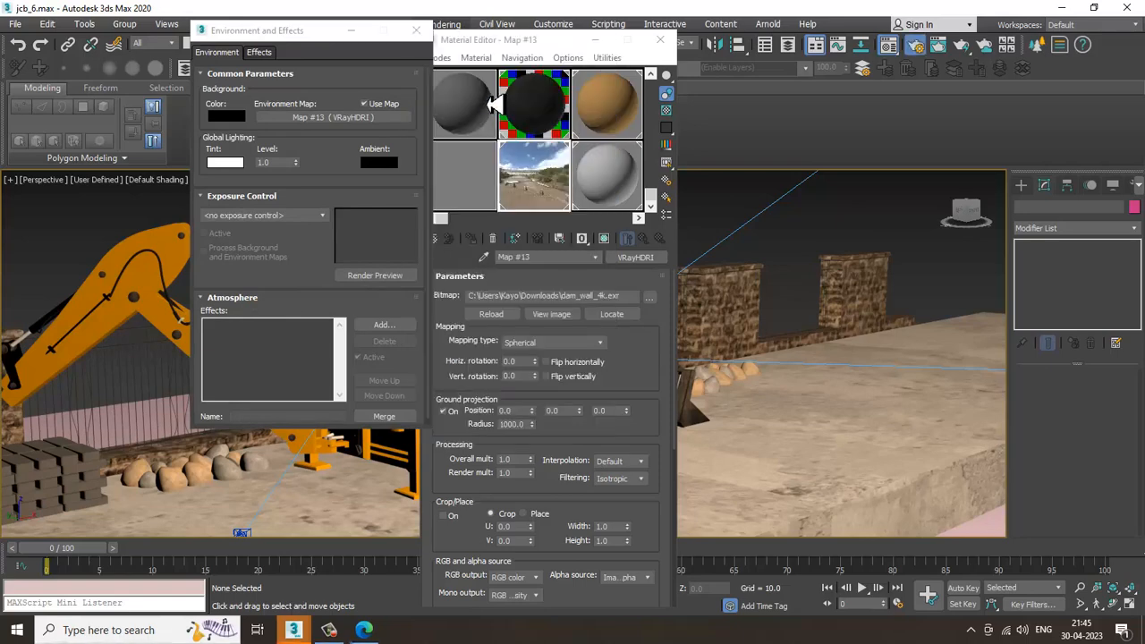
drag(304, 100, 815, 117)
click(791, 223)
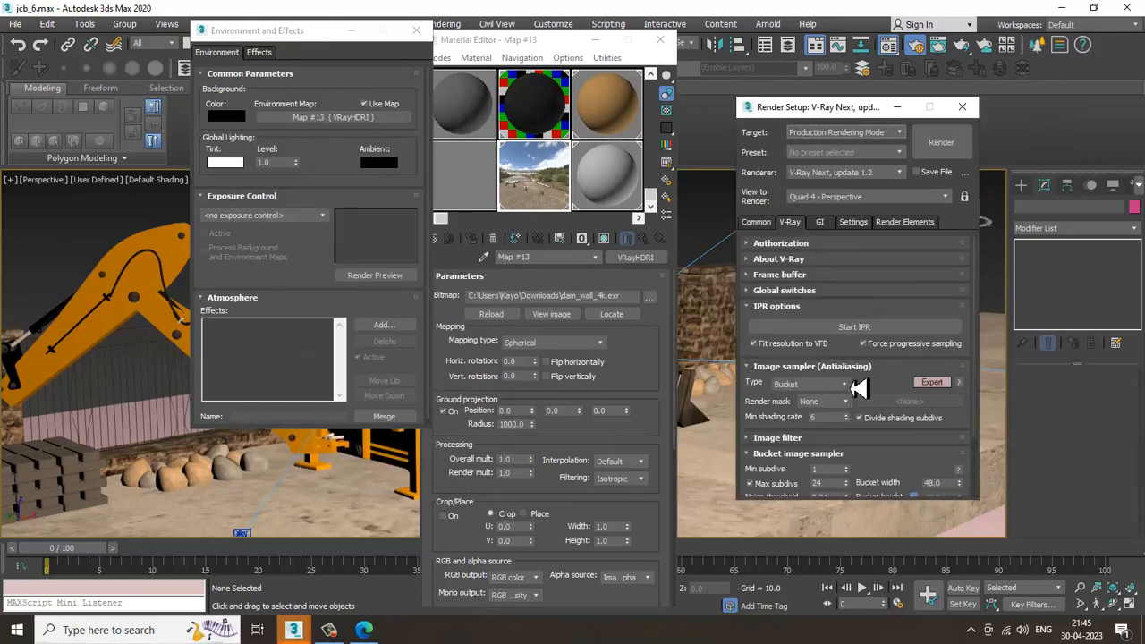
scroll(858, 387, down, 3)
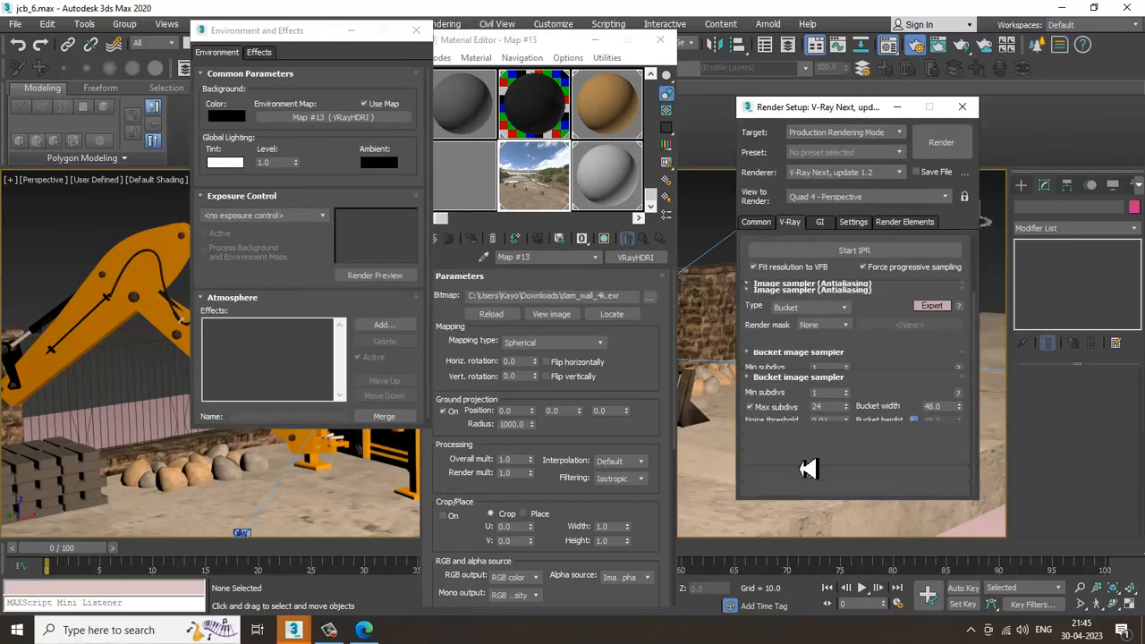
scroll(808, 468, down, 5)
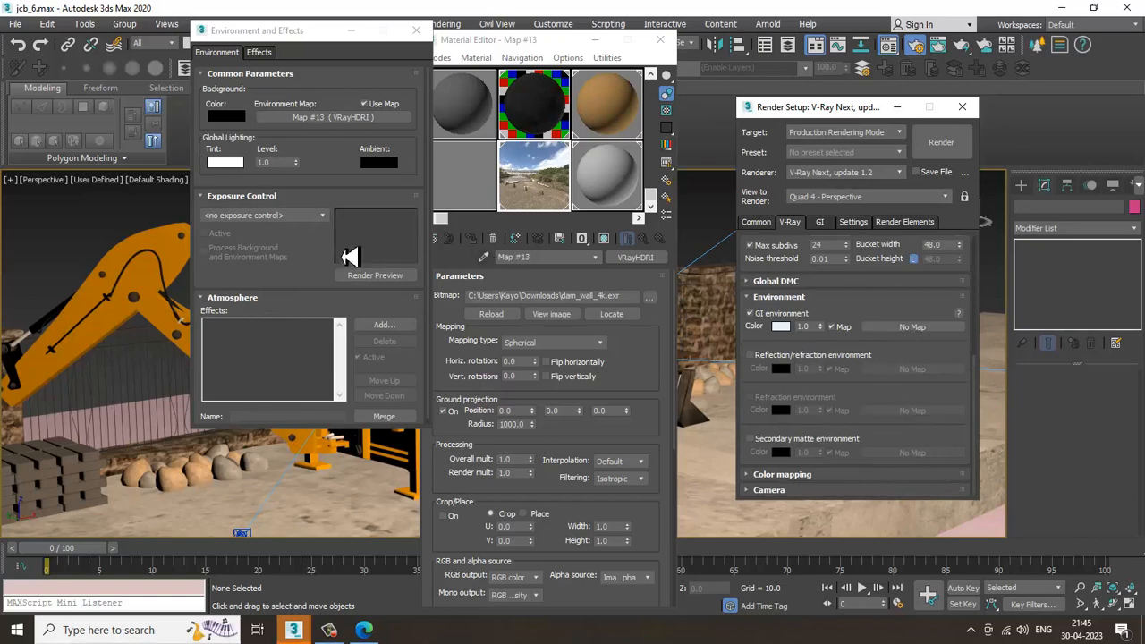
drag(549, 180, 922, 327)
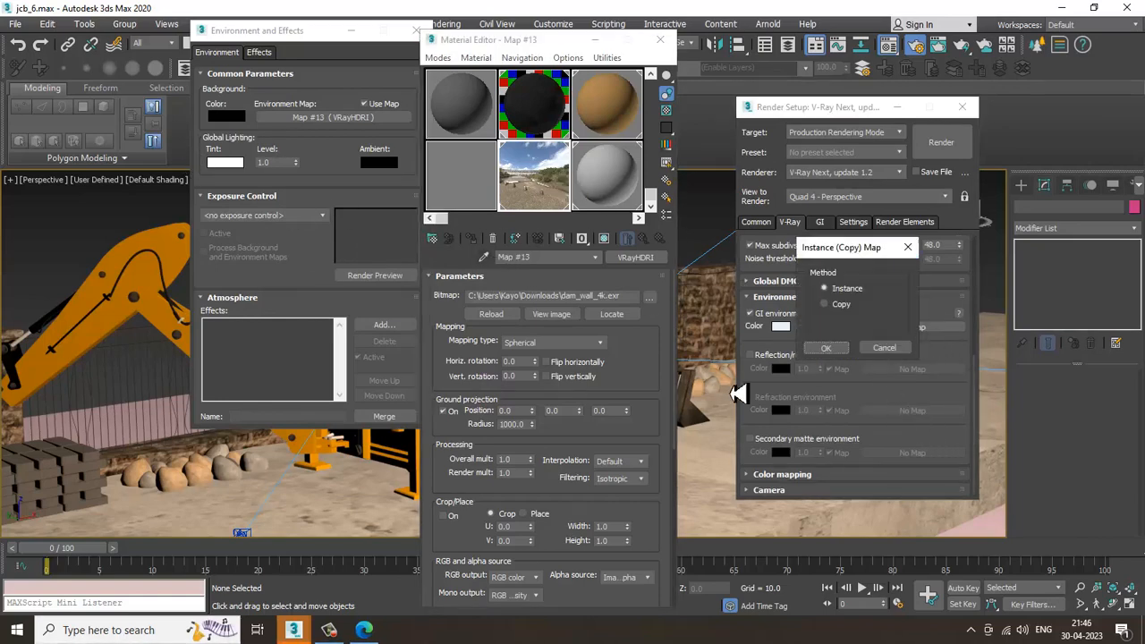
click(830, 348)
click(660, 39)
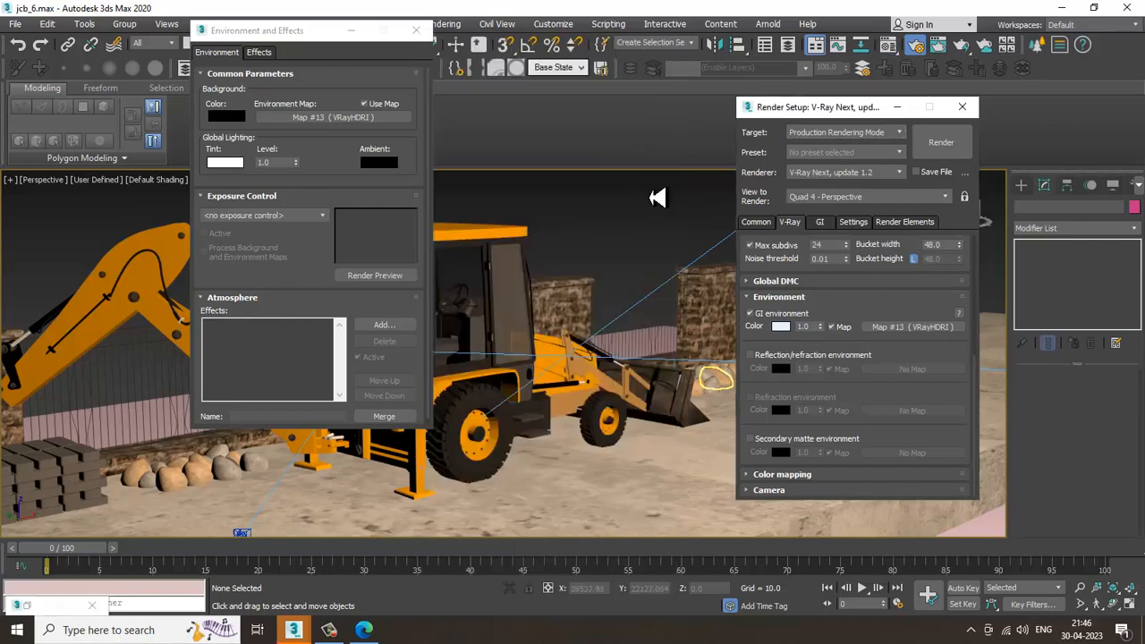
Switch the viewport to PhysCamera002, render a test image, and close the frame buffer.
key(c)
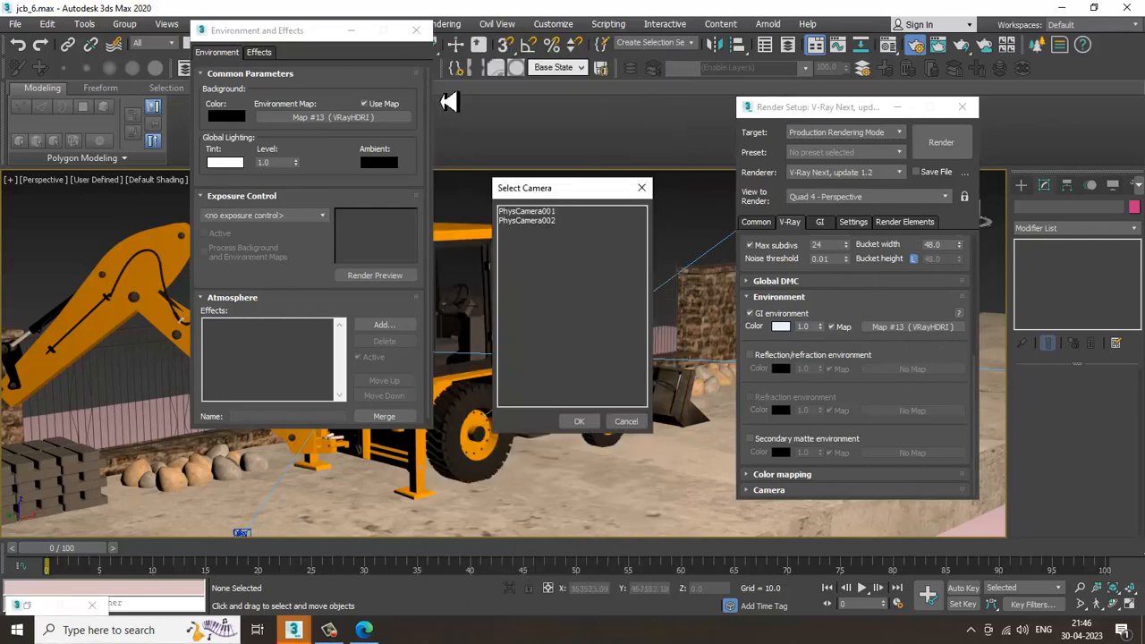
double_click(555, 222)
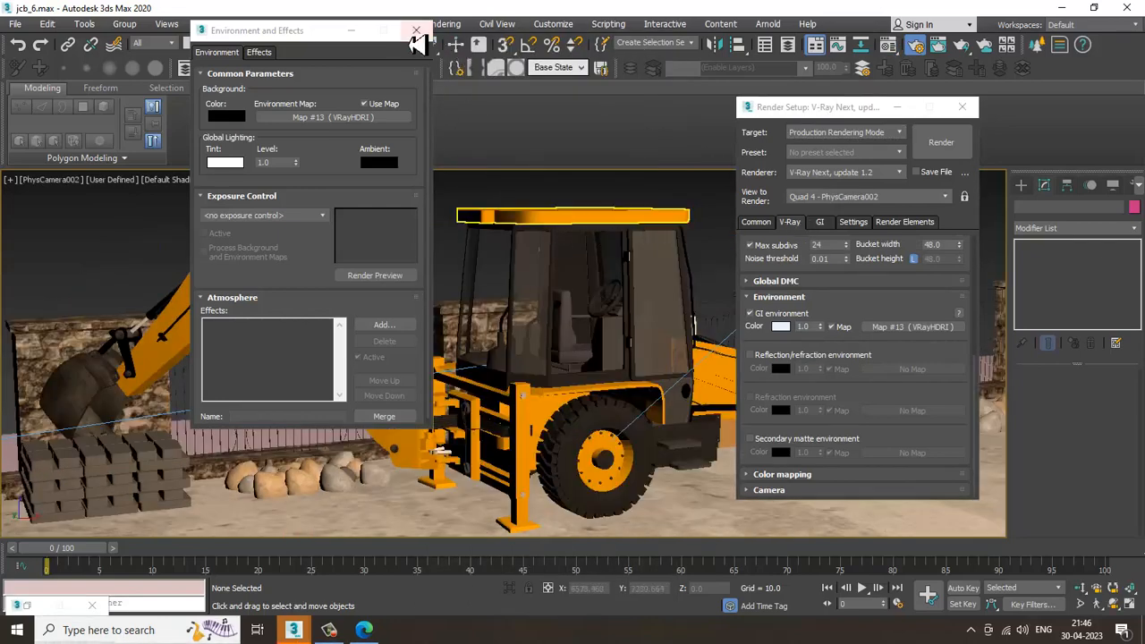
click(447, 24)
click(528, 44)
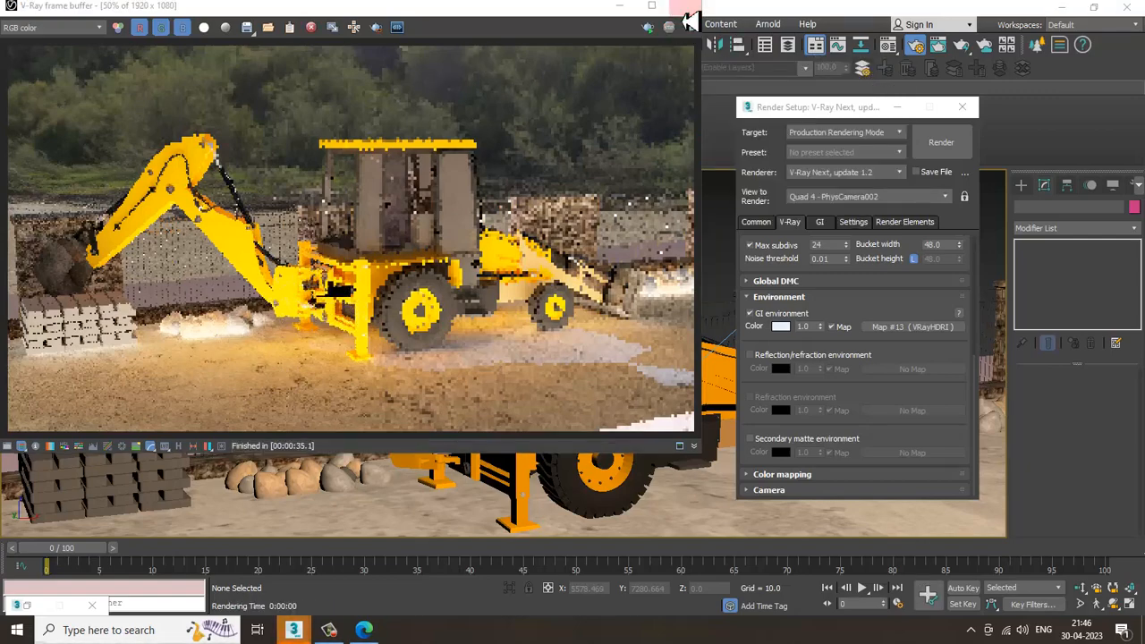
click(684, 5)
Show all four viewports and start the V-Ray interactive render in the PhysCamera002 view.
key(alt+w)
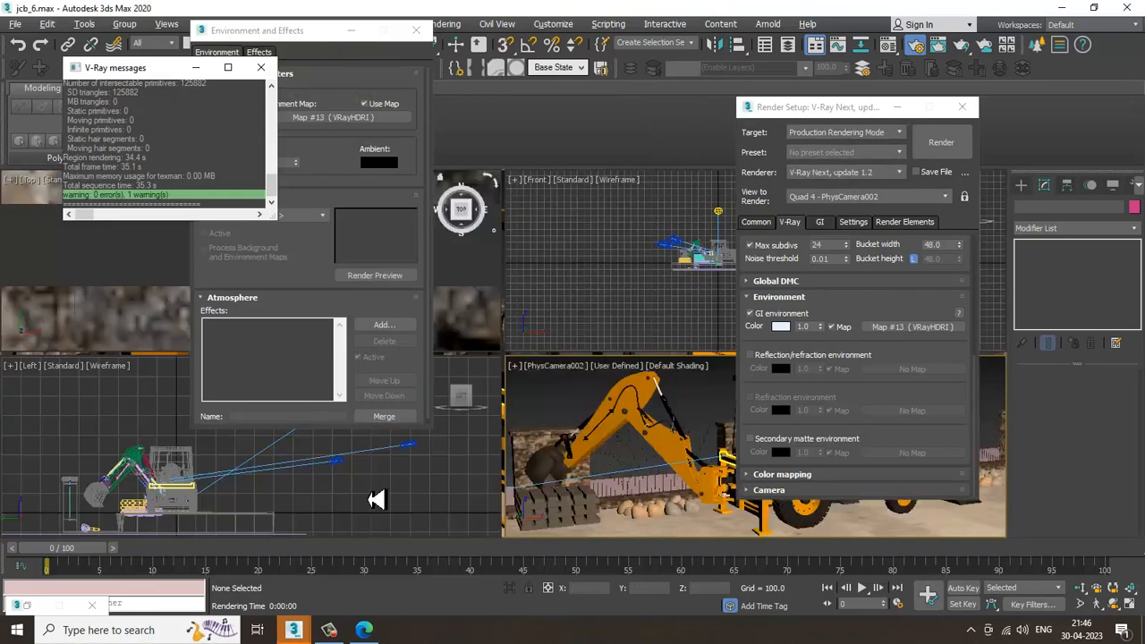
click(617, 366)
click(680, 404)
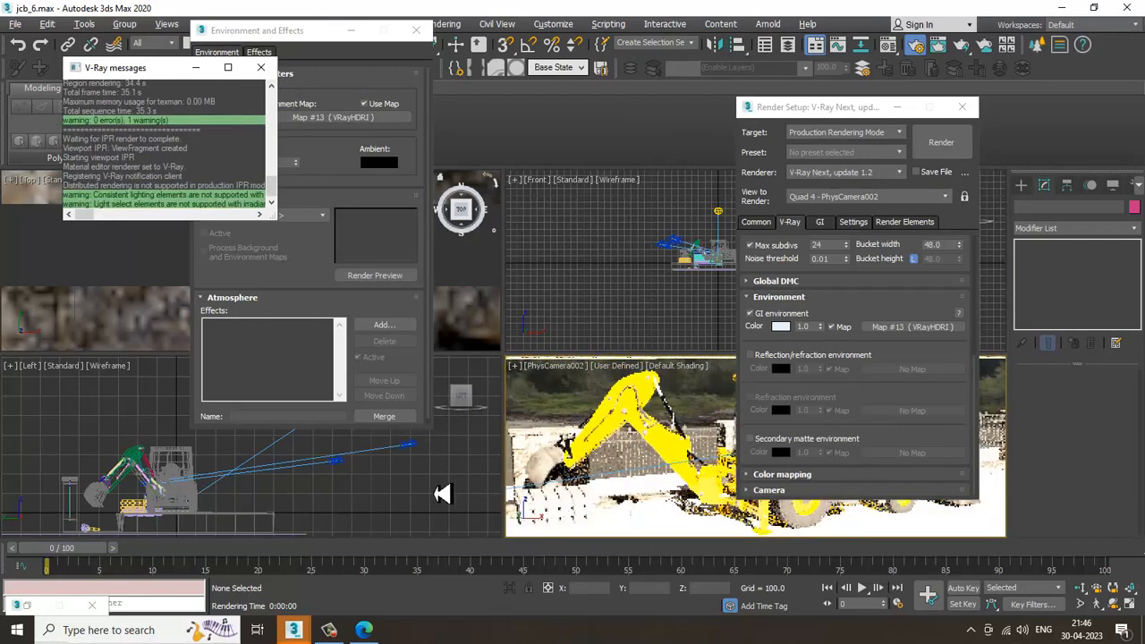
Select the VRaySun light and set its intensity multiplier to 0.05.
mouse_move(301, 495)
middle_down()
mouse_move(318, 509)
mouse_move(311, 476)
mouse_move(303, 503)
mouse_move(303, 483)
middle_up()
scroll(309, 475, down, 4)
click(306, 443)
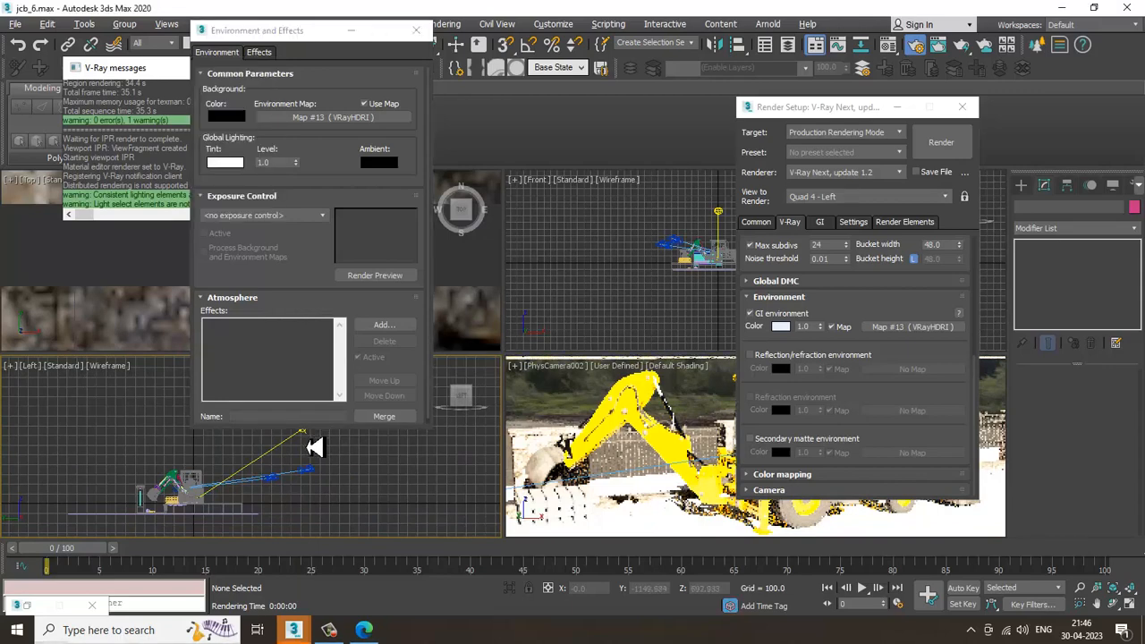
click(312, 444)
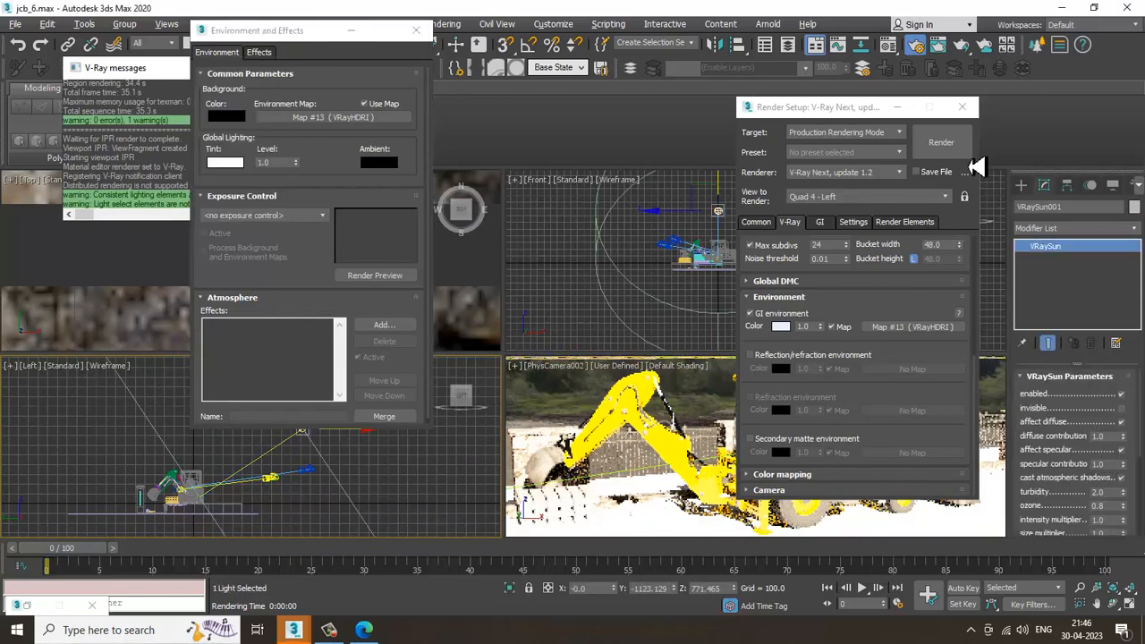
click(897, 106)
scroll(1099, 465, down, 3)
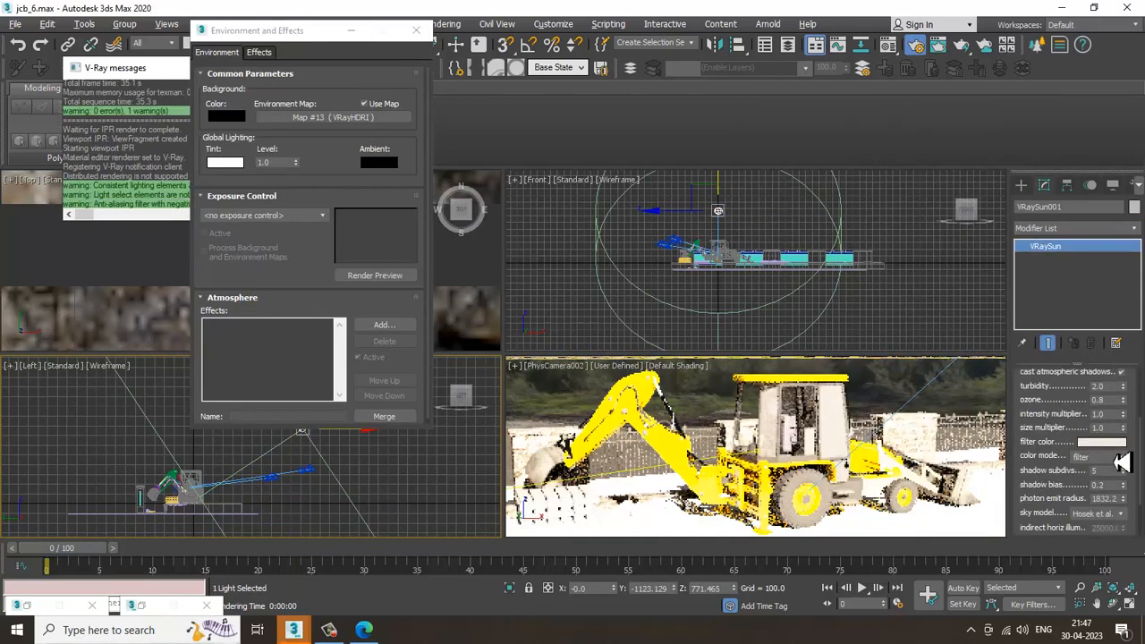
drag(1110, 416, 1042, 433)
text(0.0)
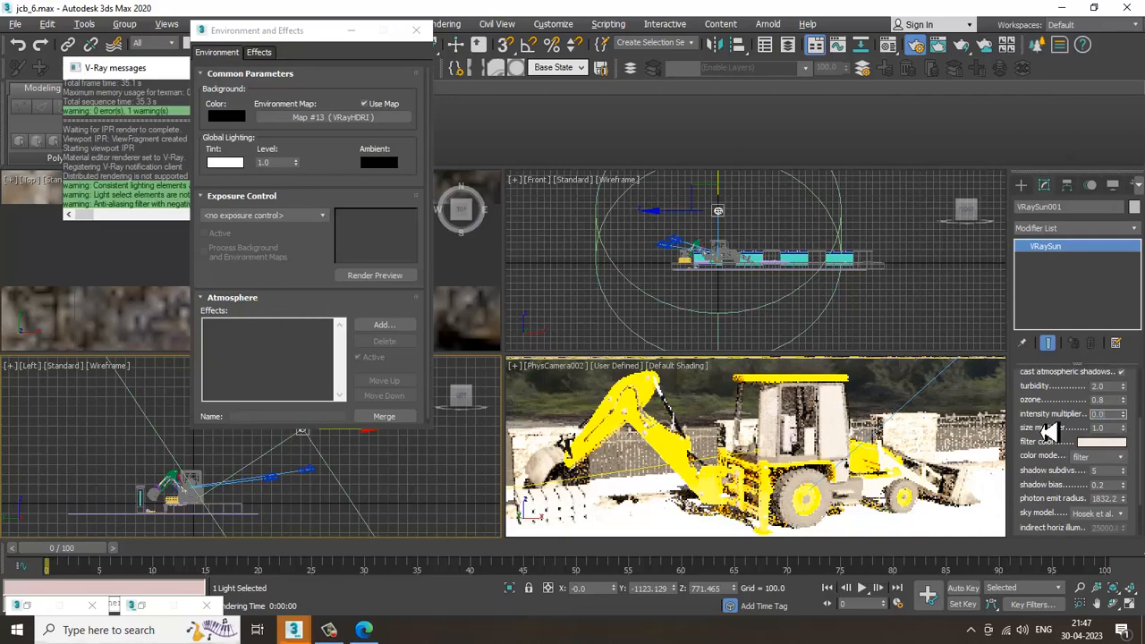
text(5)
key(Return)
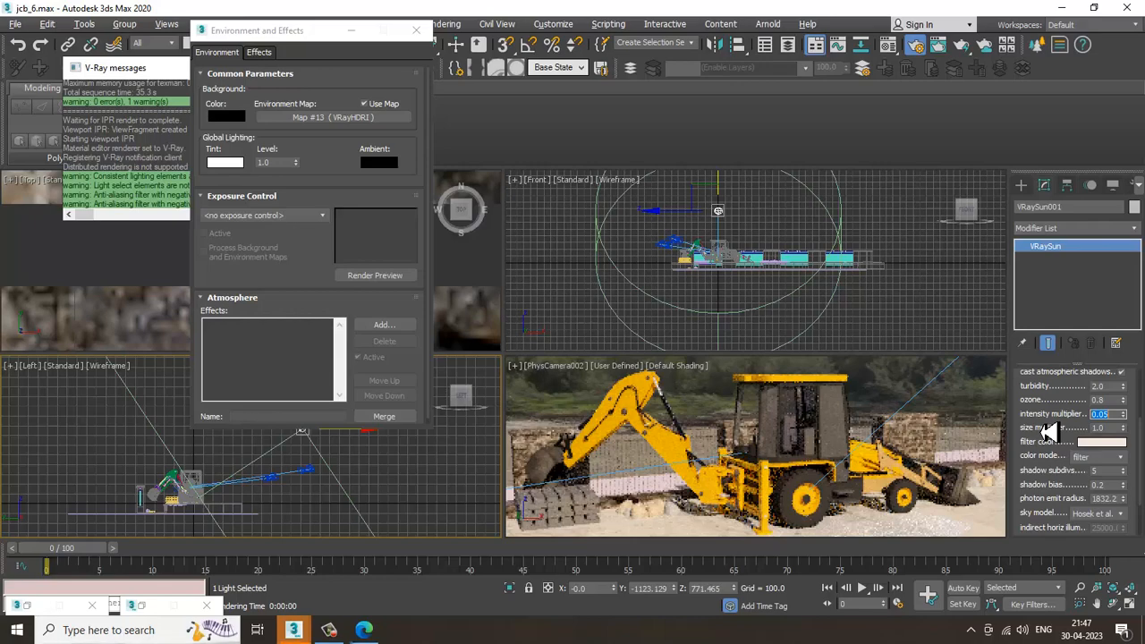
Select the ground plane, switch the material editor to Slate mode, and minimize it.
click(125, 522)
key(m)
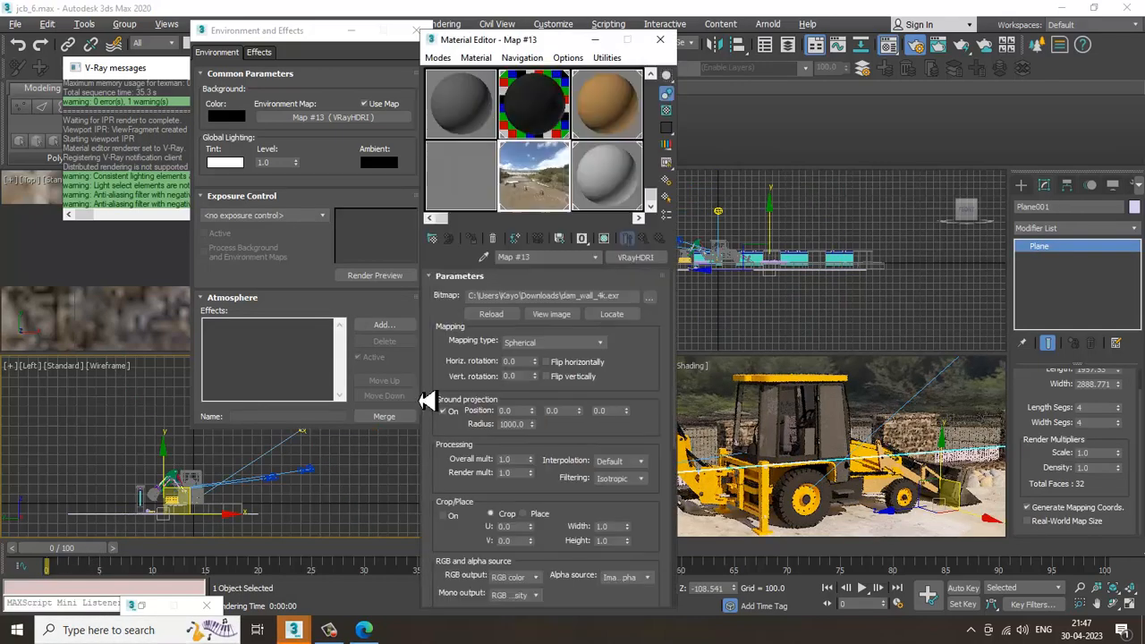
click(438, 57)
click(484, 96)
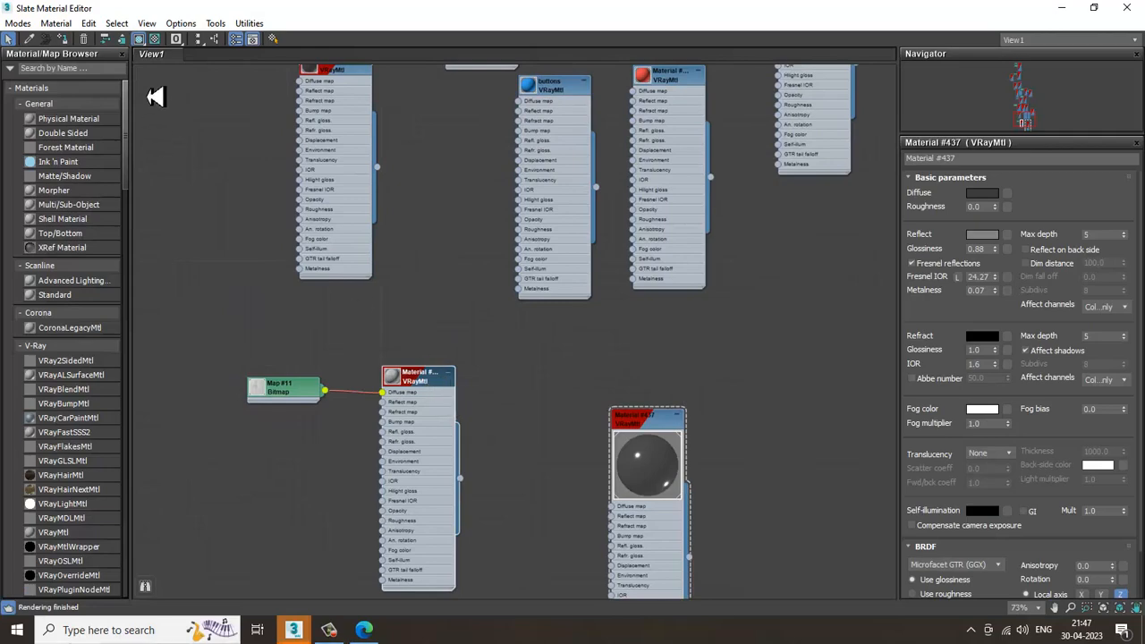
click(1062, 7)
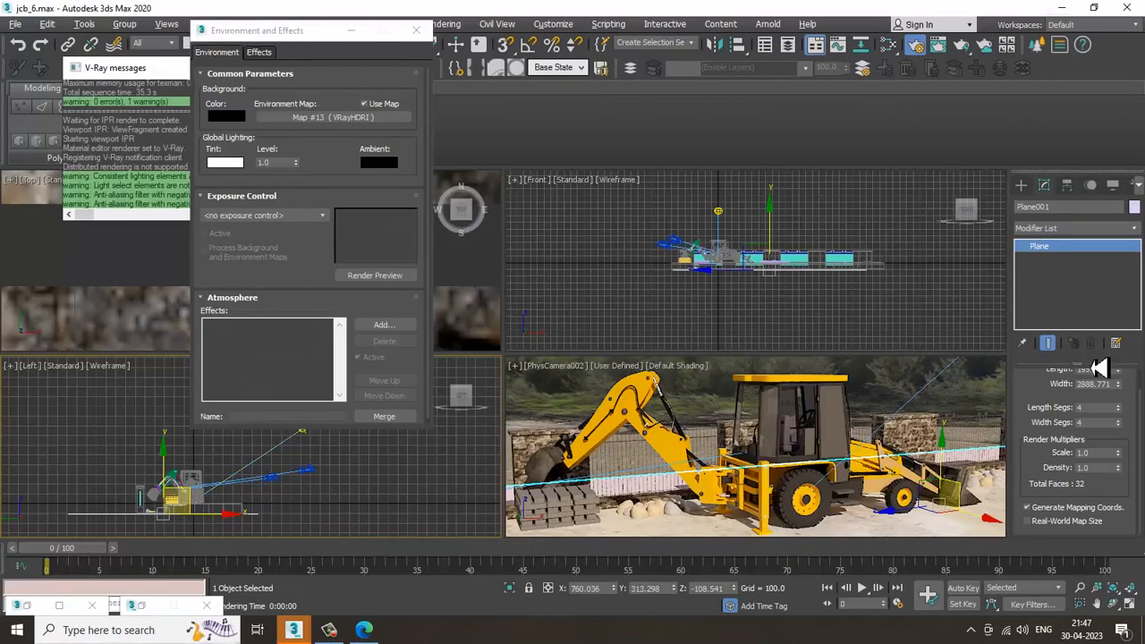
Stop the interactive render in the camera view and turn the Left view into a shaded perspective view of the ground plane.
click(617, 367)
click(680, 409)
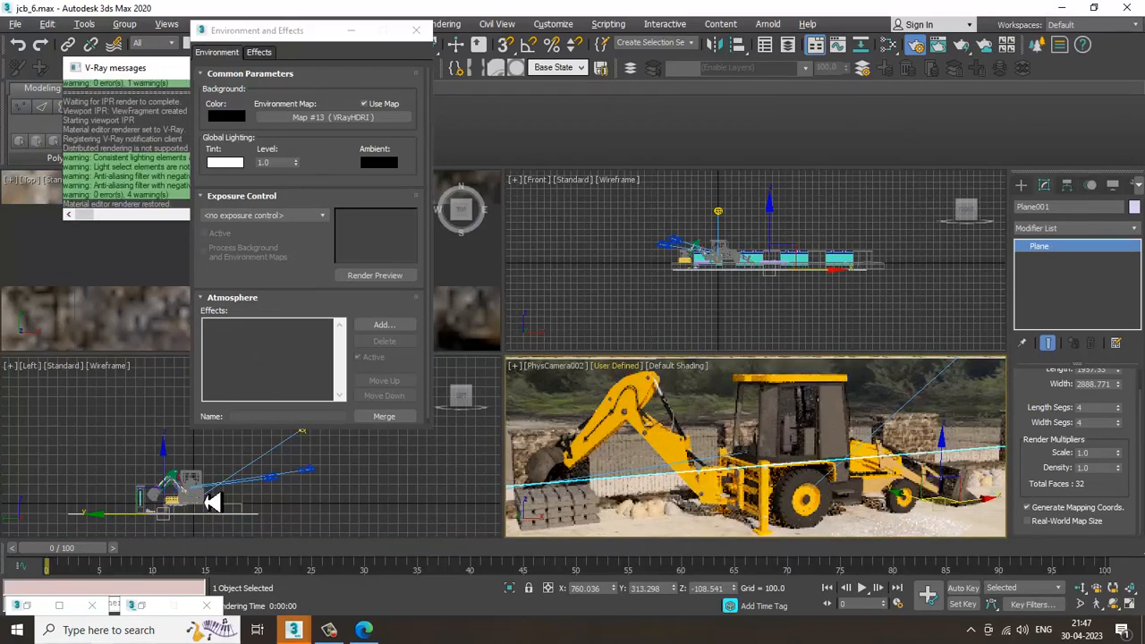
click(117, 449)
key(p)
alt+middle_drag(277, 496, 385, 474)
key(F3)
mouse_move(385, 474)
alt+middle_down()
mouse_move(303, 511)
mouse_move(214, 502)
alt+middle_up()
click(186, 495)
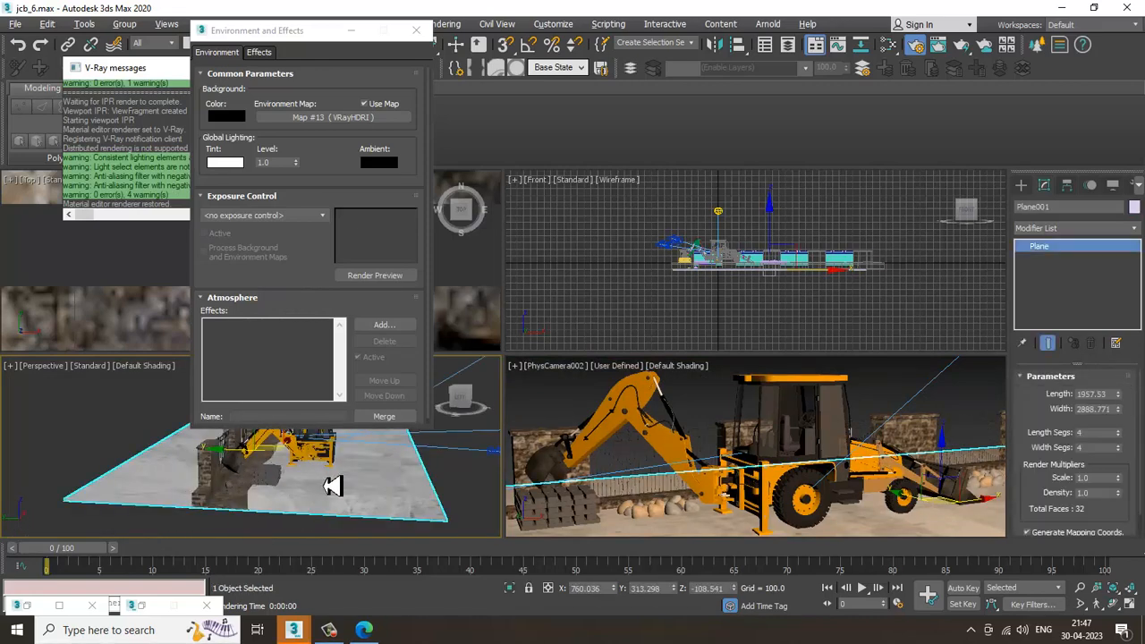
Add a UVW Map modifier to the ground plane and deselect it.
alt+middle_drag(332, 481, 1002, 271)
click(1065, 228)
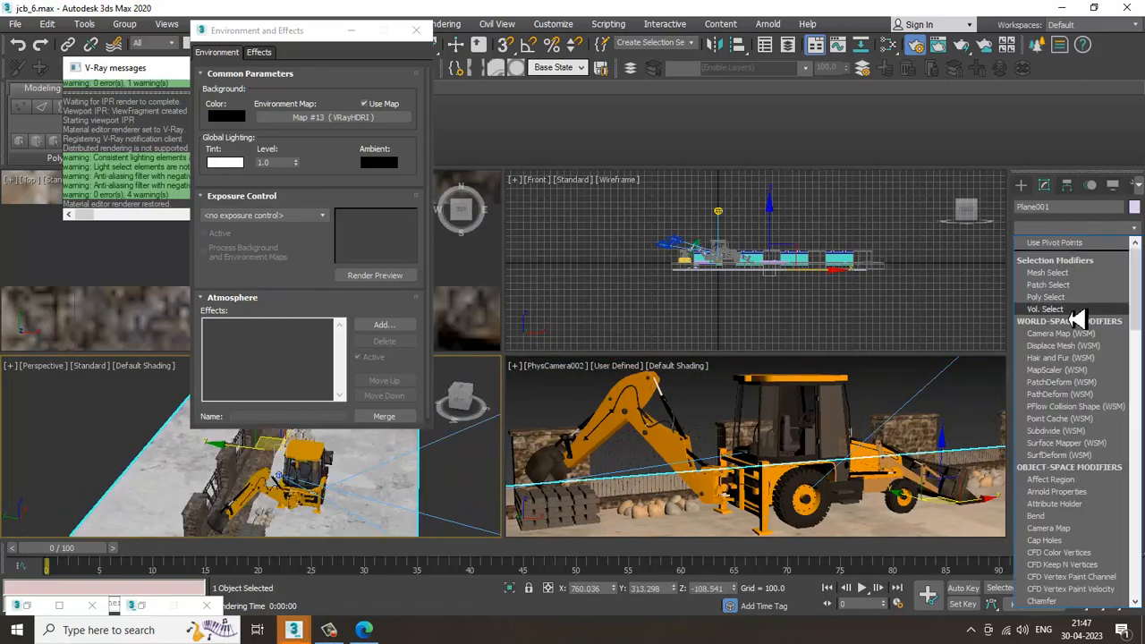
key(u)
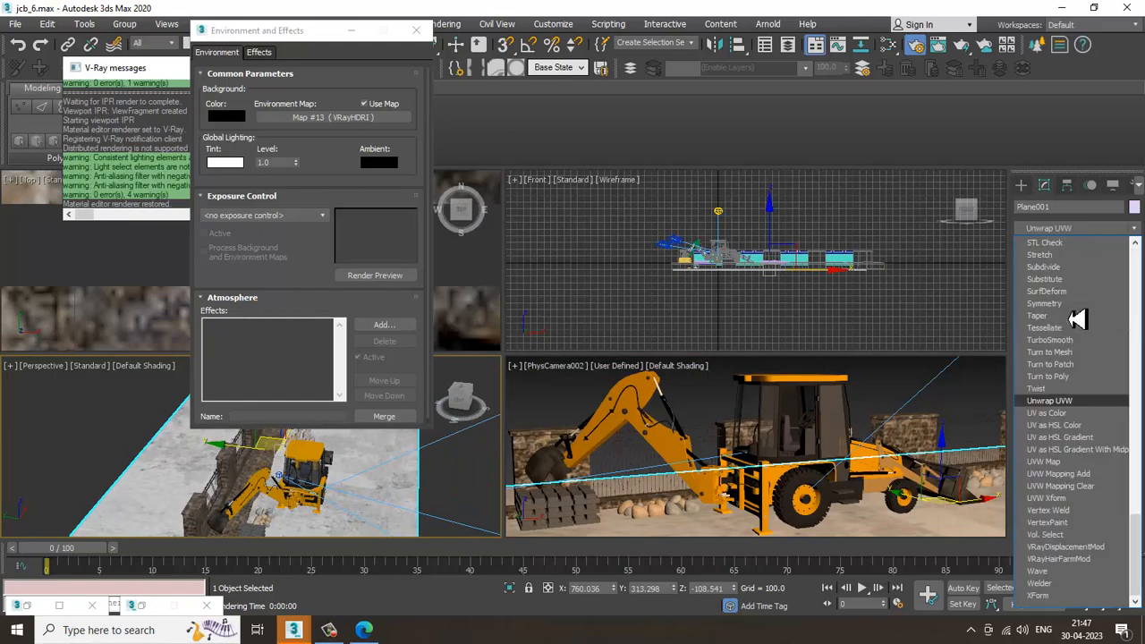
click(1081, 463)
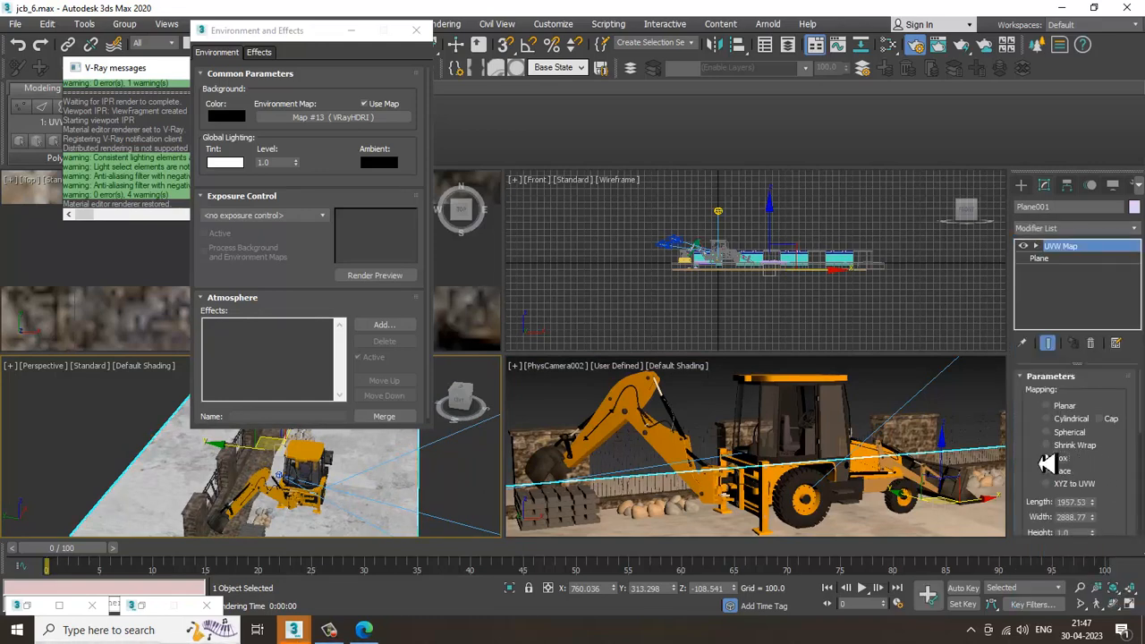
click(907, 396)
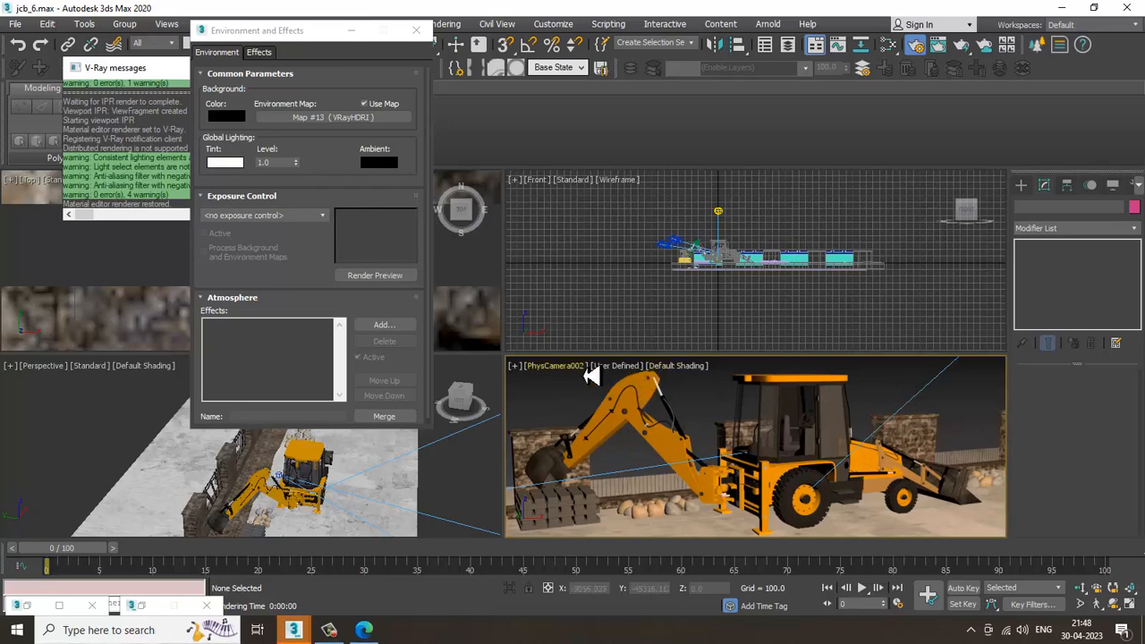
Restart the V-Ray interactive render in the PhysCamera002 view and maximize that viewport.
click(614, 366)
click(696, 397)
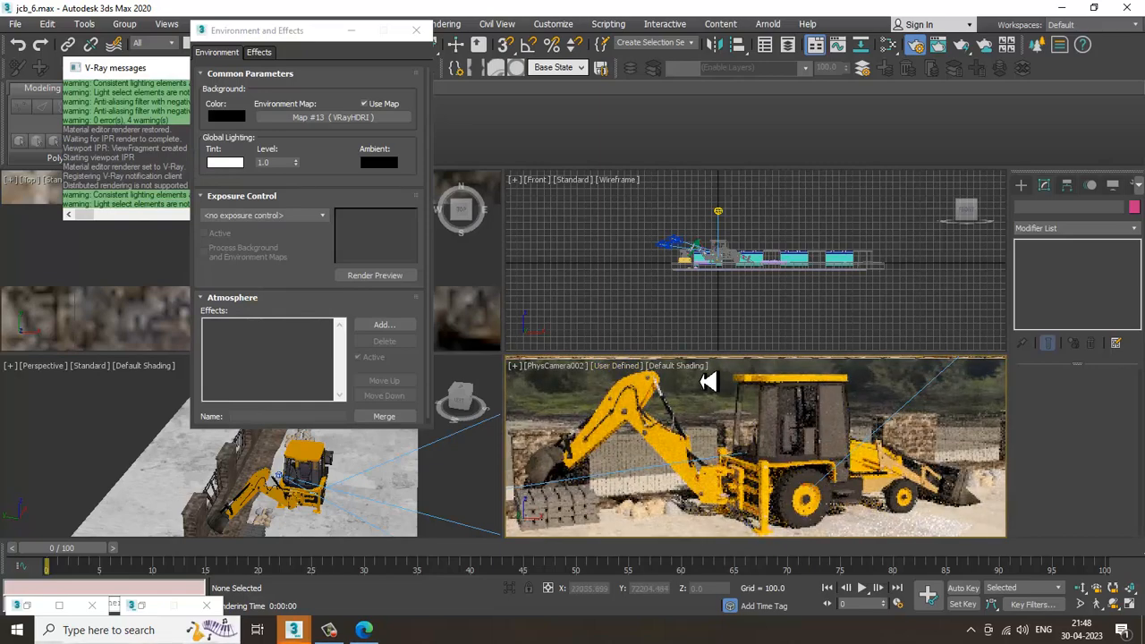
key(alt+w)
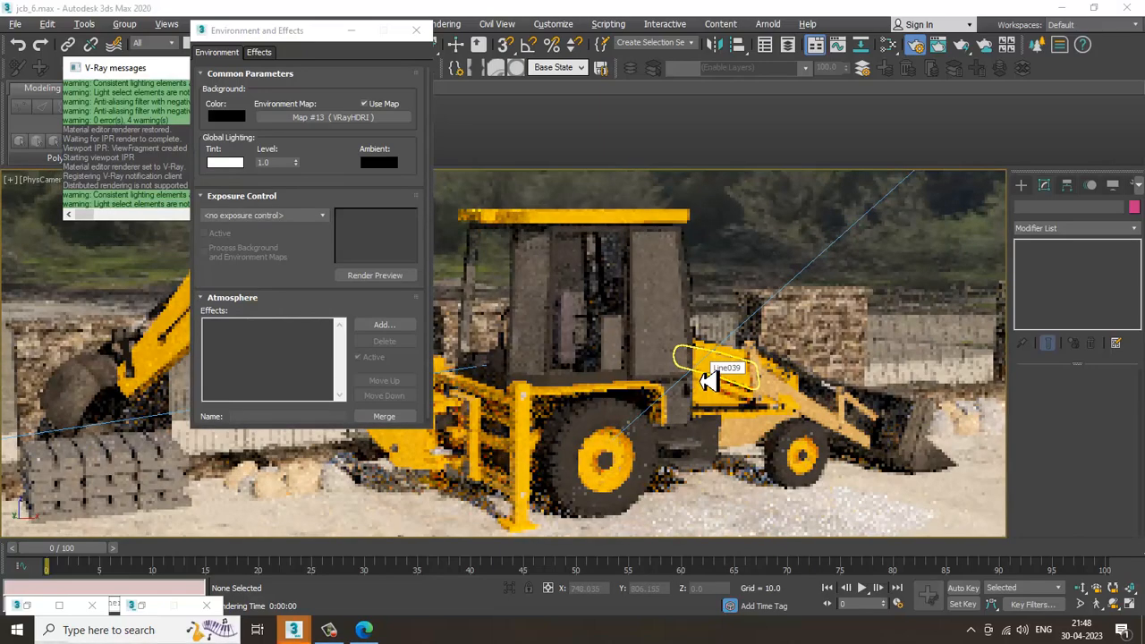
Render the PhysCamera002 view, close the frame buffer, and close the environment settings window.
key(shift+q)
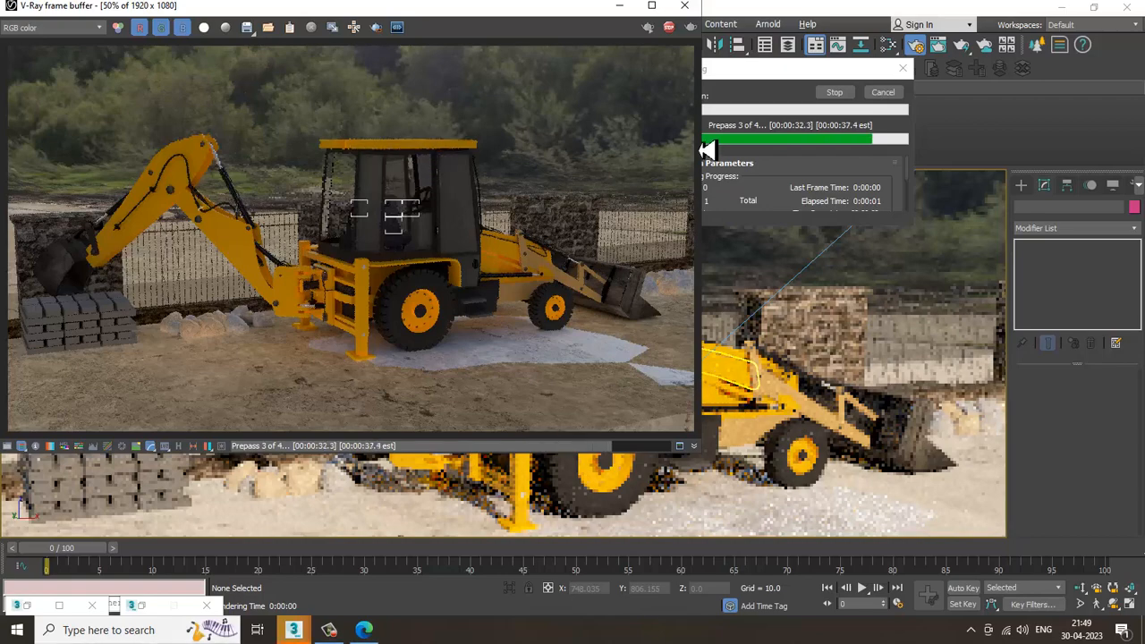
click(693, 10)
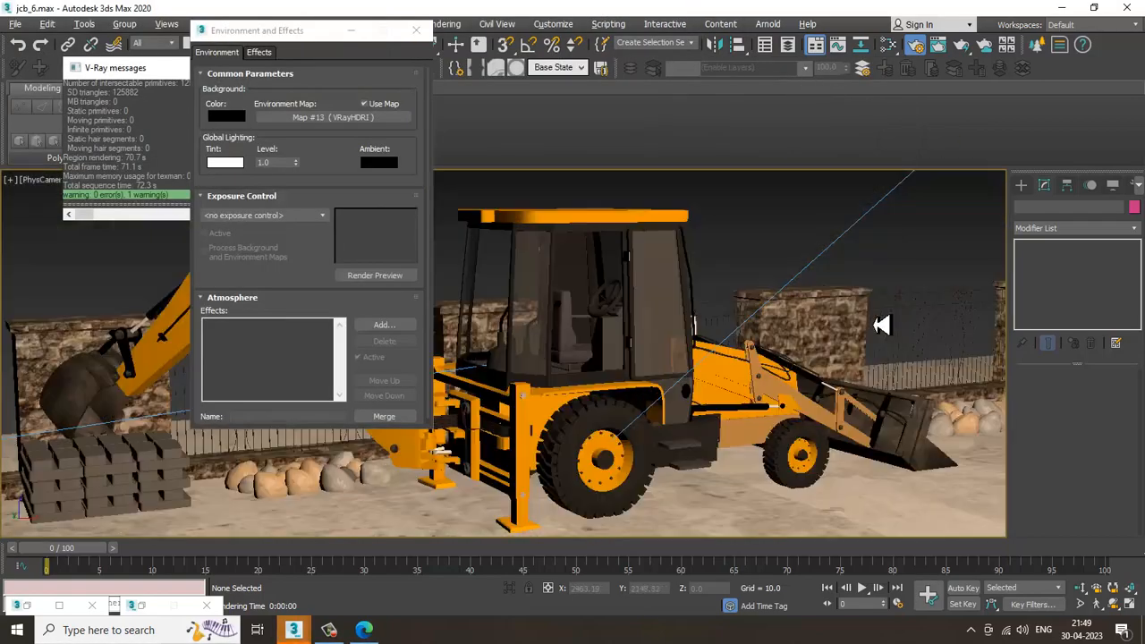
click(715, 530)
click(416, 30)
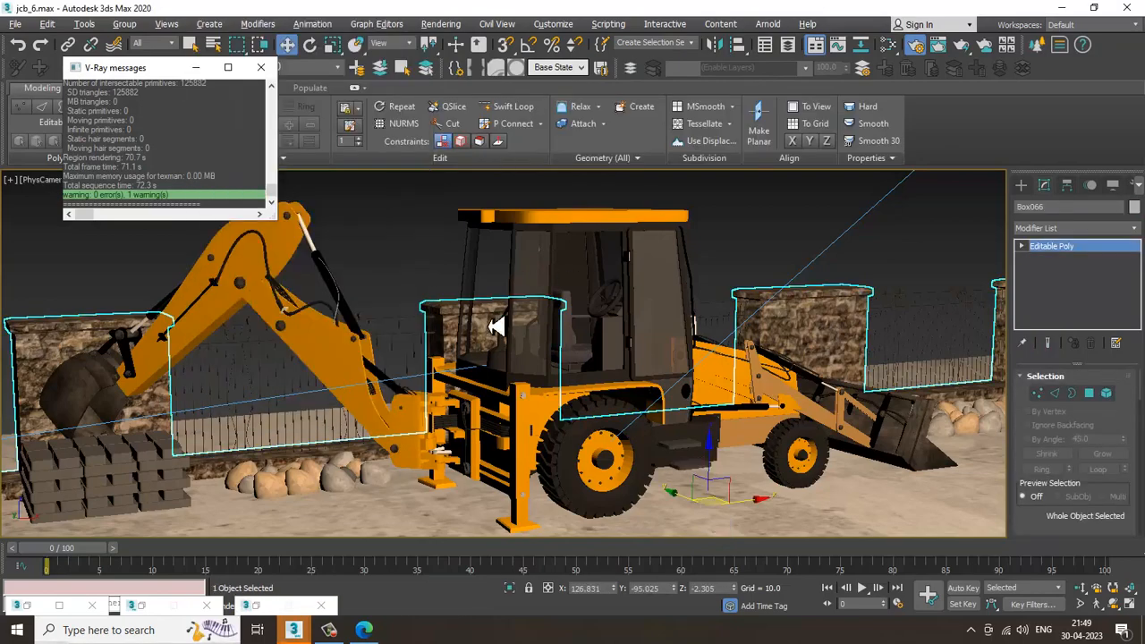
Draw a rectangular VRayLight about 2345 by 1290 units around the far end of the wall in the Front view.
key(alt+w)
scroll(365, 470, down, 5)
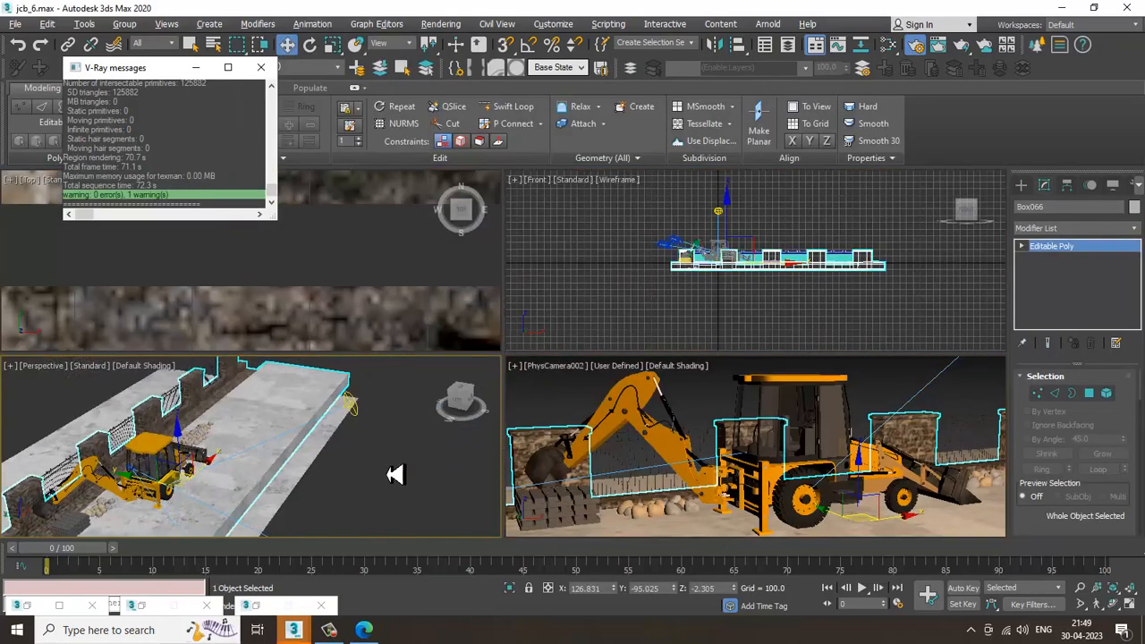
click(346, 396)
middle_drag(370, 451, 376, 458)
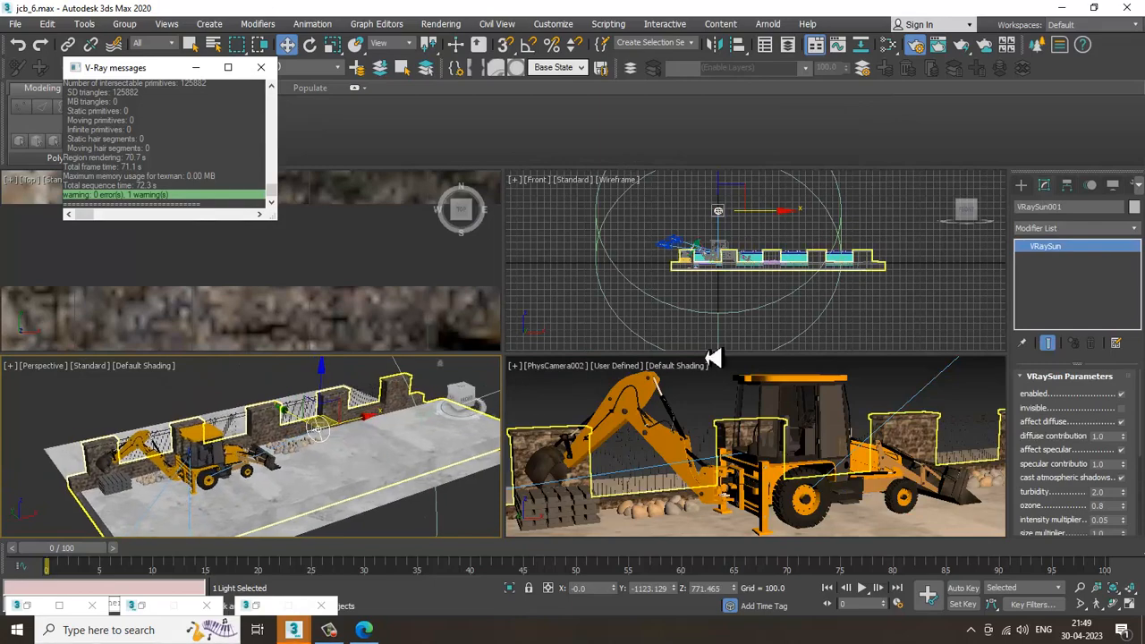
click(1021, 184)
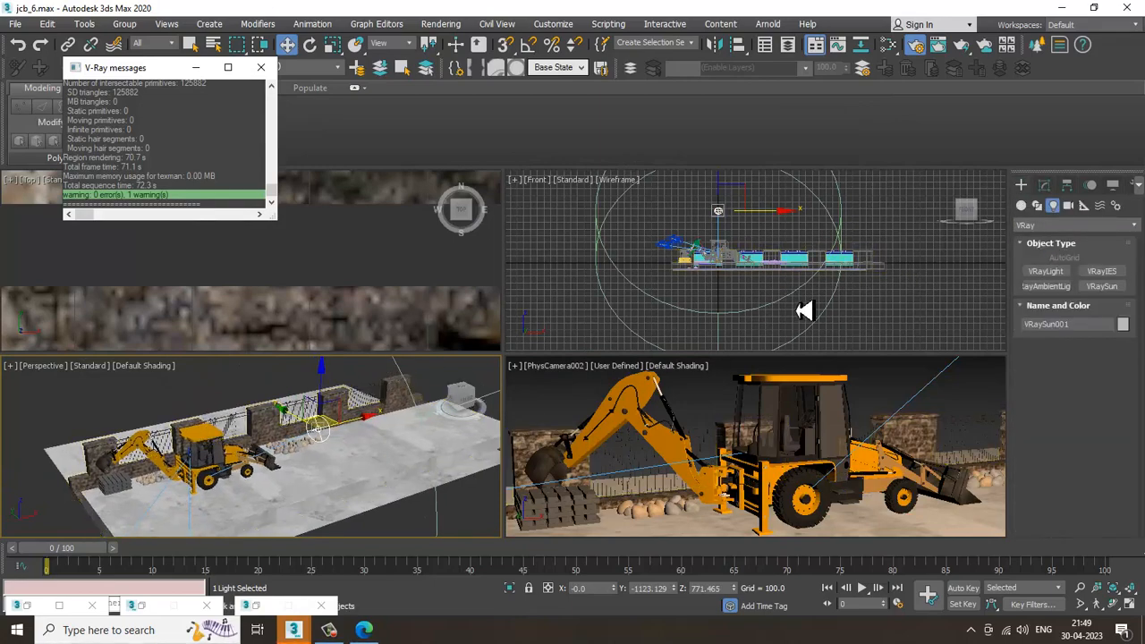
middle_drag(931, 273, 889, 272)
click(1045, 271)
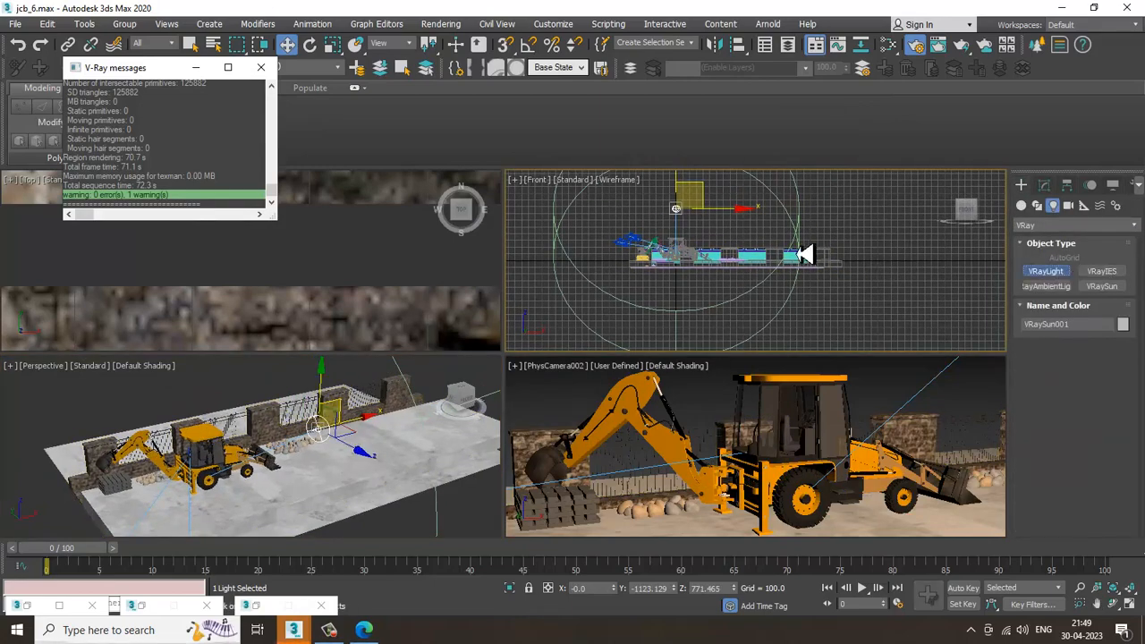
drag(751, 213, 908, 299)
right_click(415, 442)
key(w)
Start the V-Ray interactive render in the PhysCamera002 view of the four-view layout.
scroll(393, 442, down, 4)
middle_drag(417, 443, 376, 442)
key(alt+w)
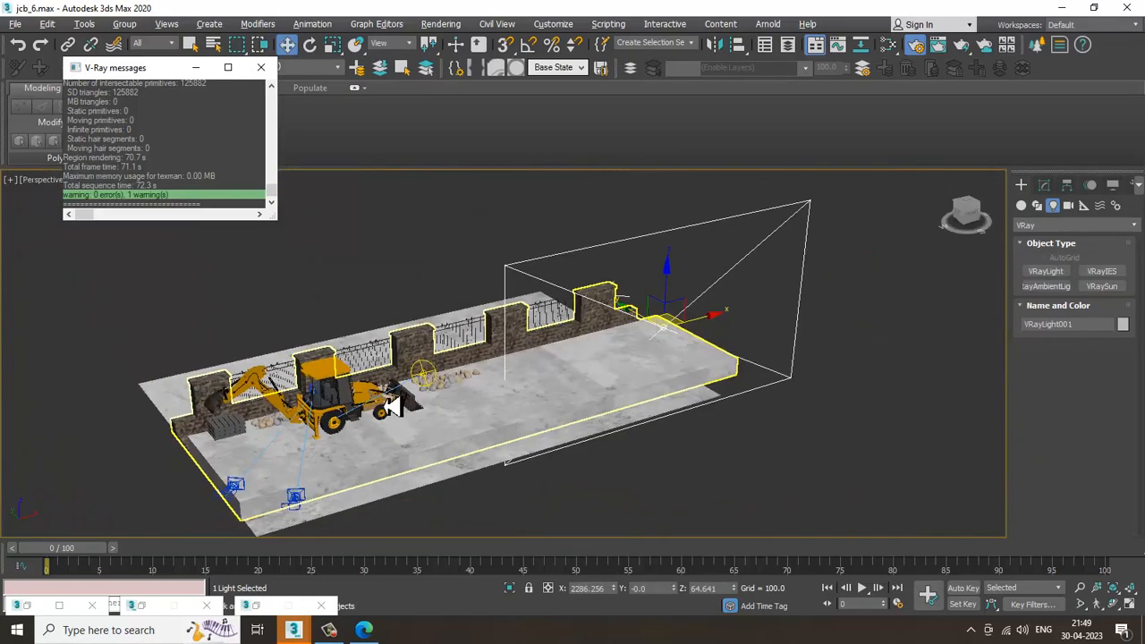
key(alt+w)
click(617, 368)
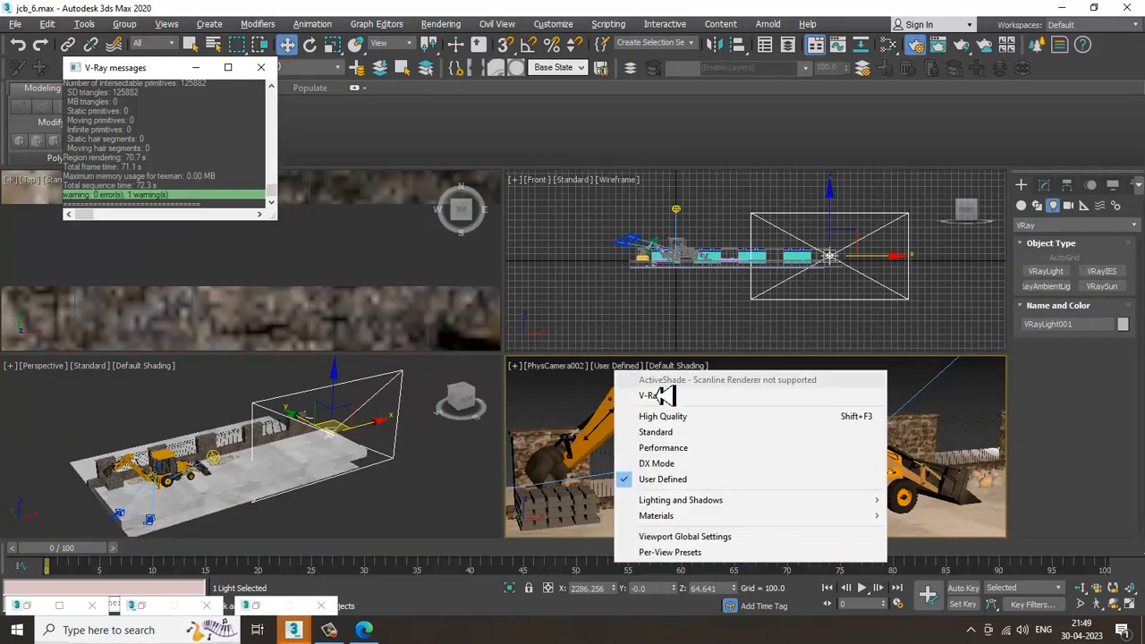
click(664, 399)
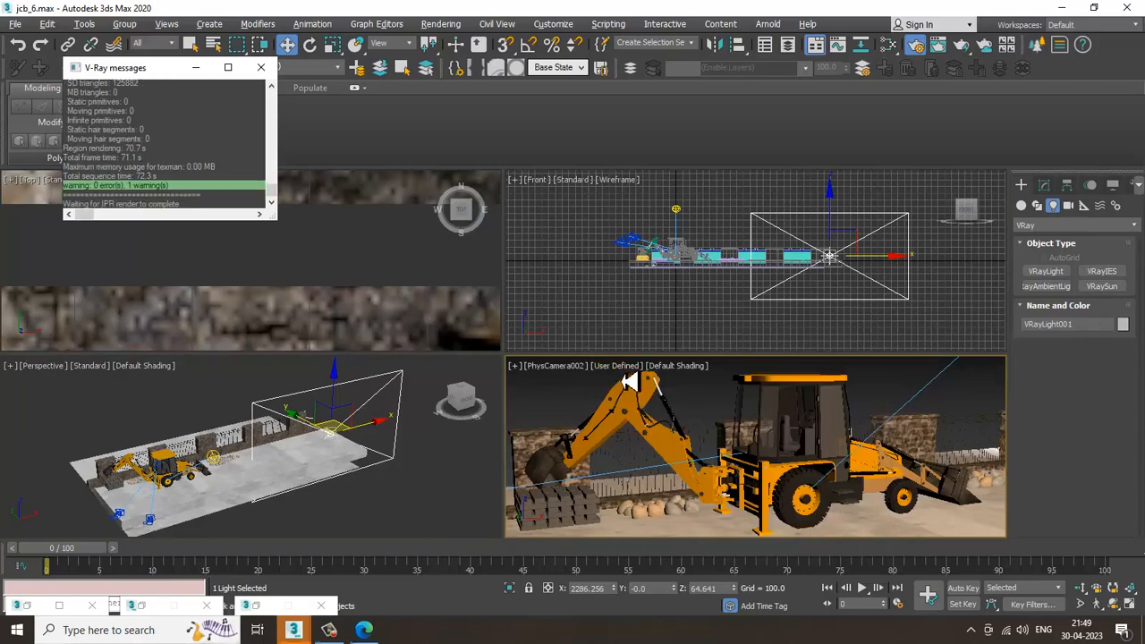
click(653, 366)
click(659, 395)
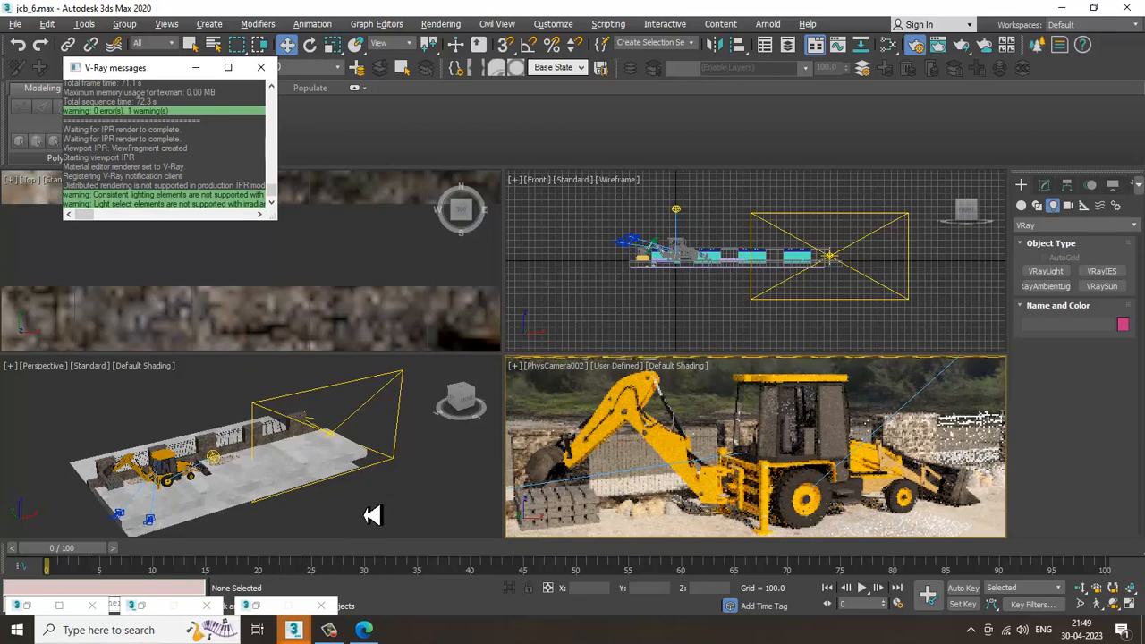
Select the plane light at the far end of the scene and rotate it about 145 degrees around Z.
middle_drag(411, 444, 391, 442)
click(329, 437)
key(e)
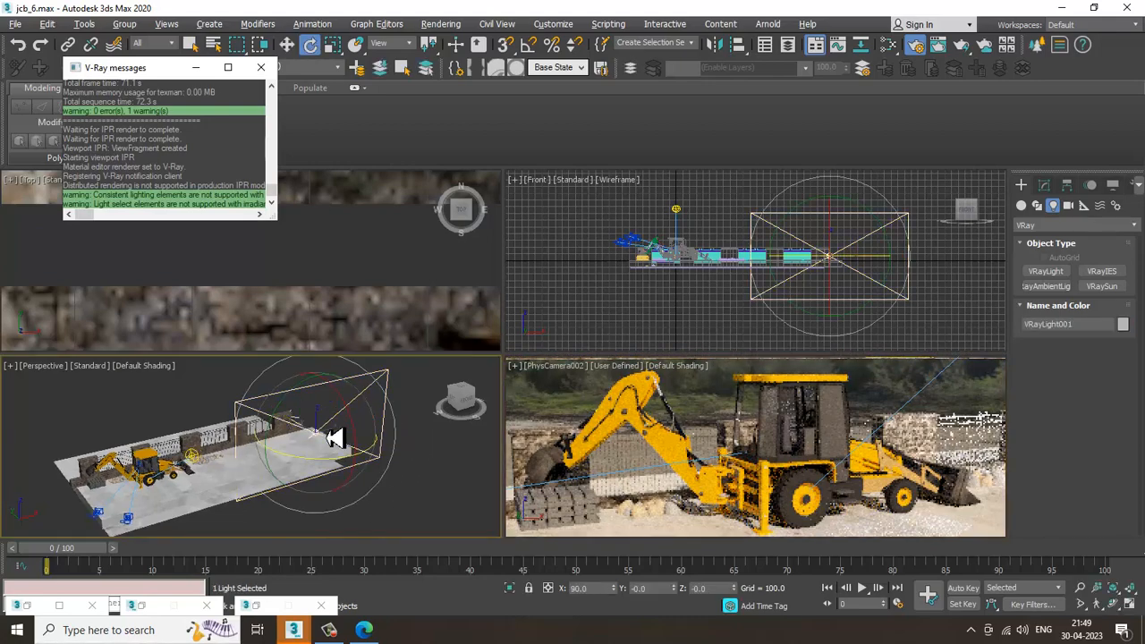
drag(336, 471, 542, 441)
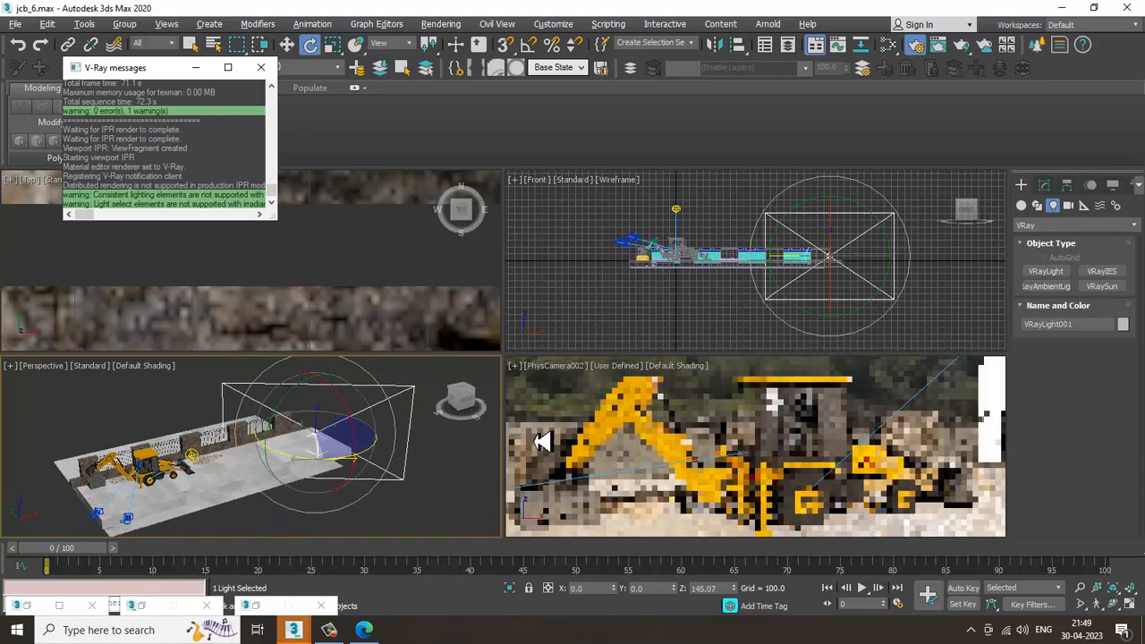
Move the plane light back behind the wall and rotate it about -8 degrees further around Z.
key(w)
mouse_move(300, 435)
alt+middle_down()
mouse_move(322, 439)
mouse_move(300, 442)
alt+middle_up()
drag(284, 432, 211, 397)
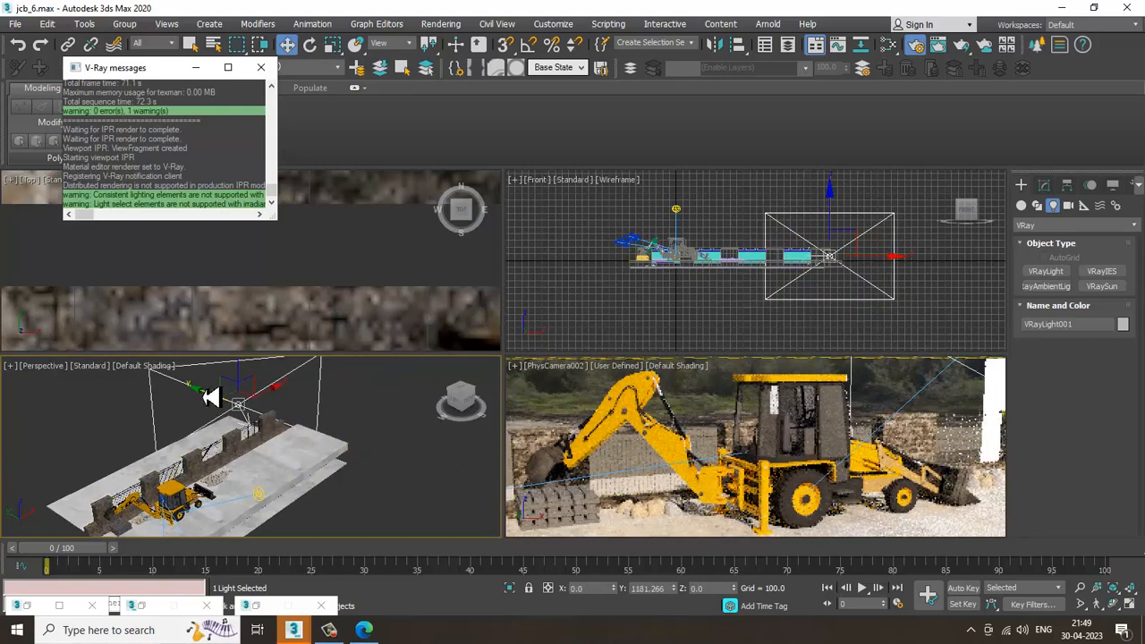
key(e)
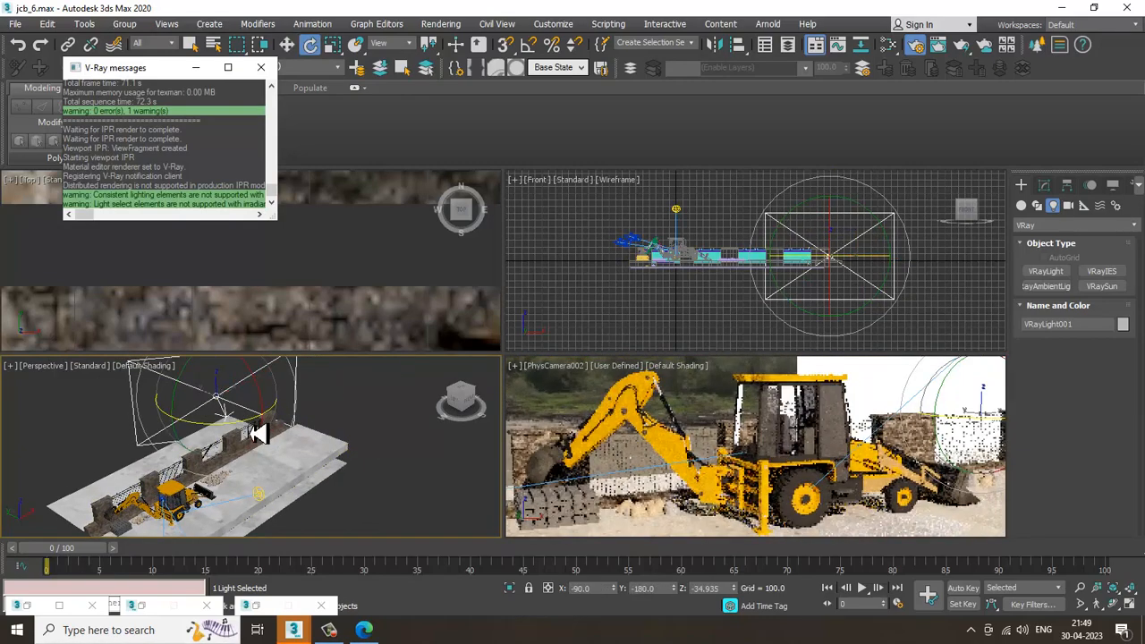
drag(258, 433, 241, 443)
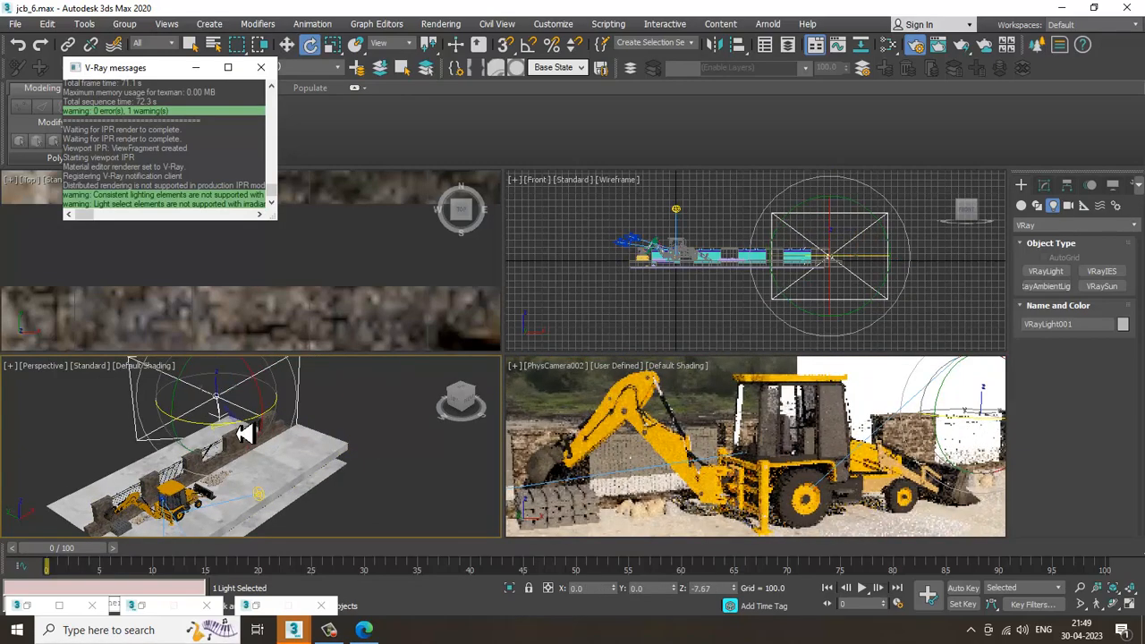
Set the plane light's colour mode to Temperature at 5135 and its multiplier to 2.
click(1046, 186)
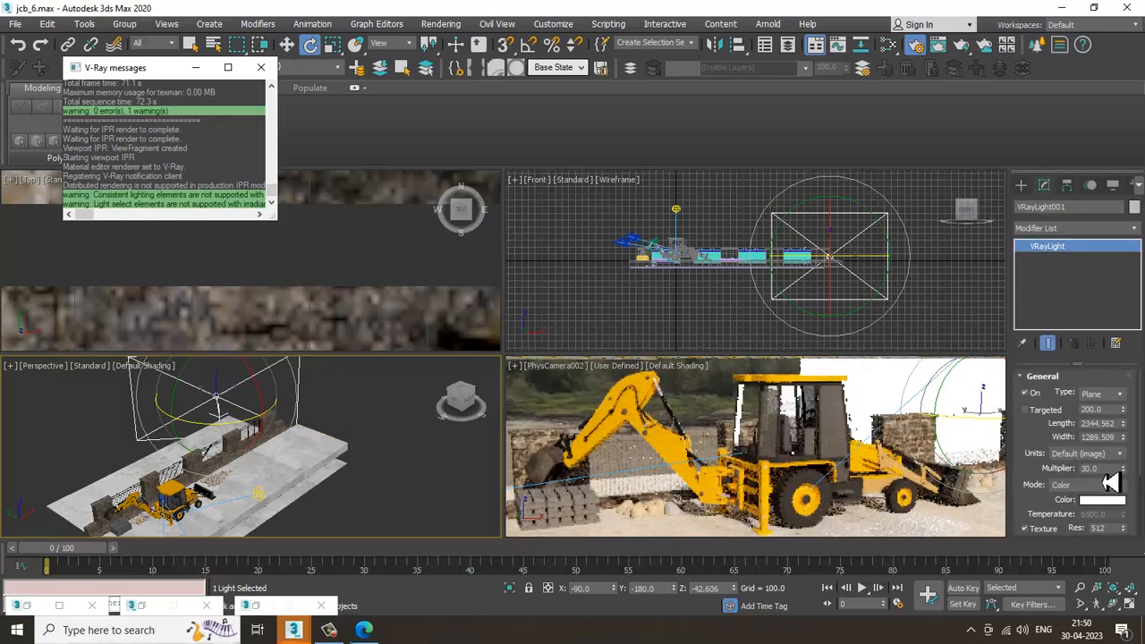
click(1101, 485)
click(1082, 507)
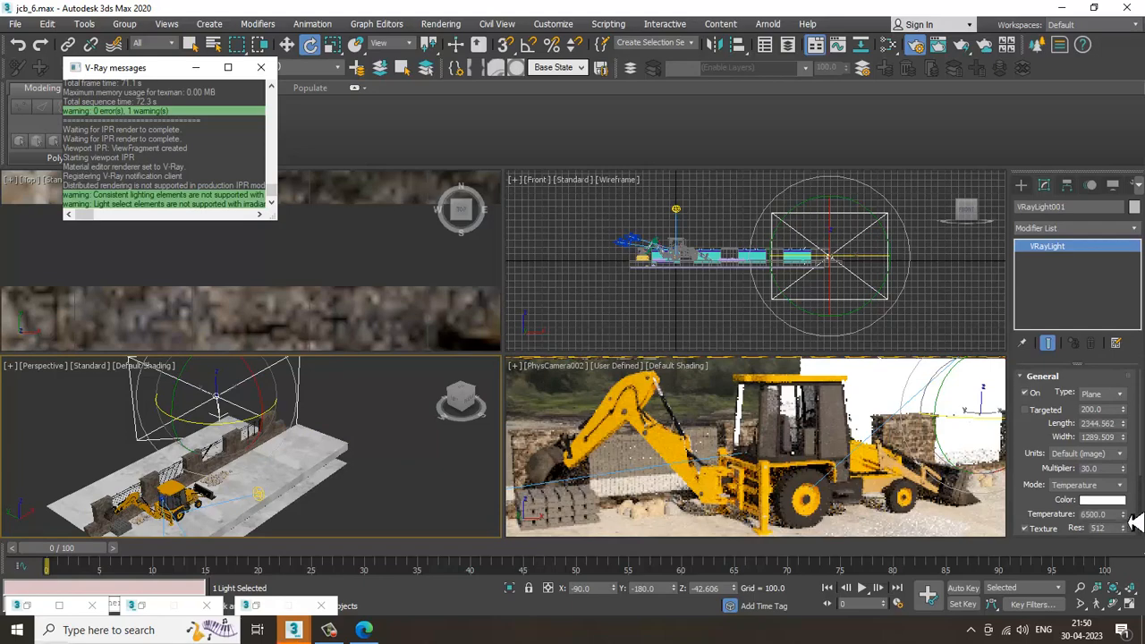
drag(1124, 517, 1133, 540)
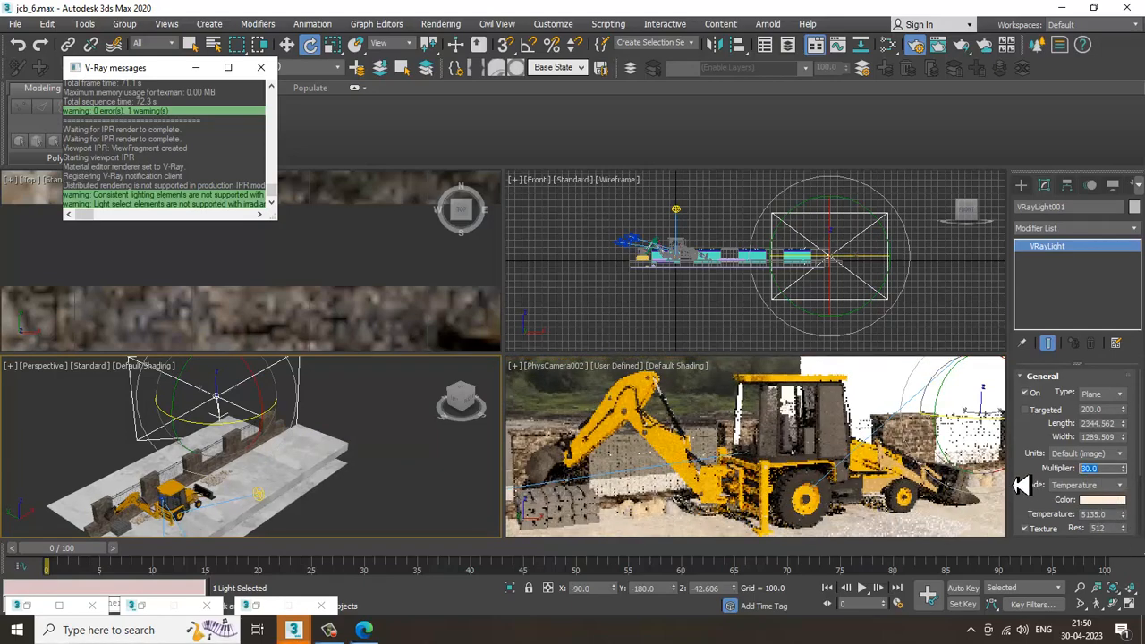
text(2)
key(Return)
scroll(1044, 383, down, 3)
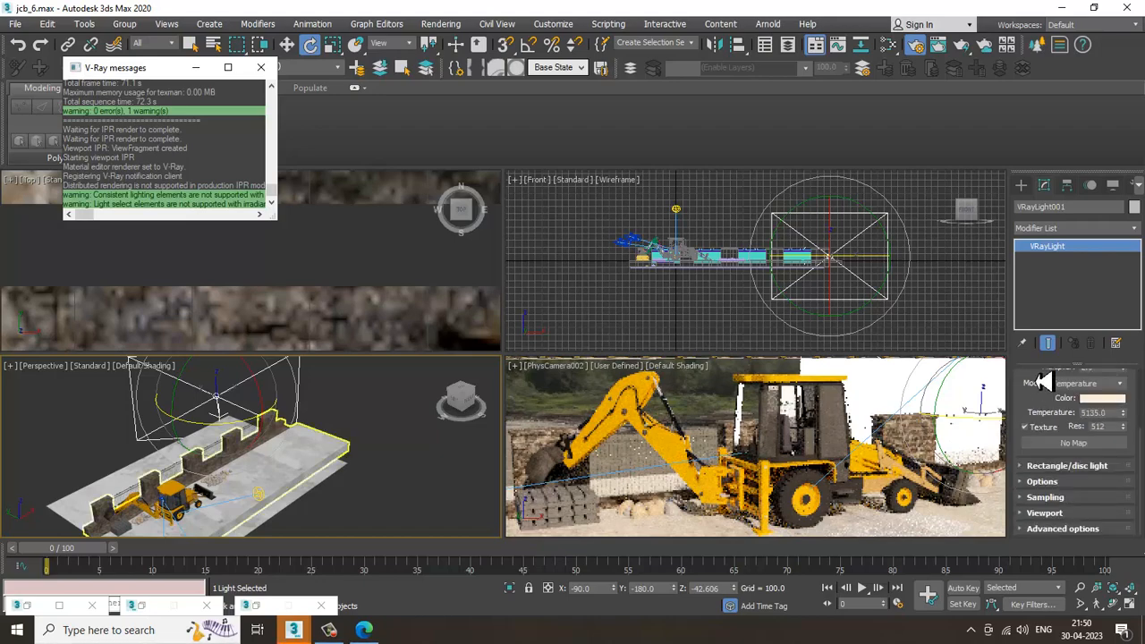
Turn off Cast shadows for the plane light and enable Double-sided, Invisible and No decay.
click(1055, 482)
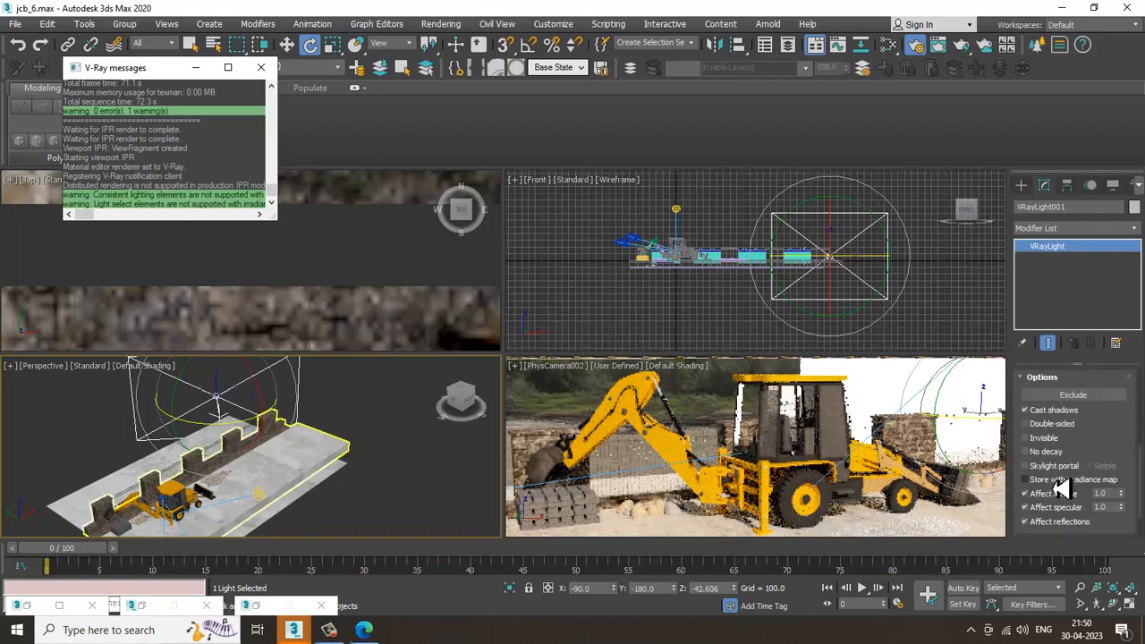
click(1052, 425)
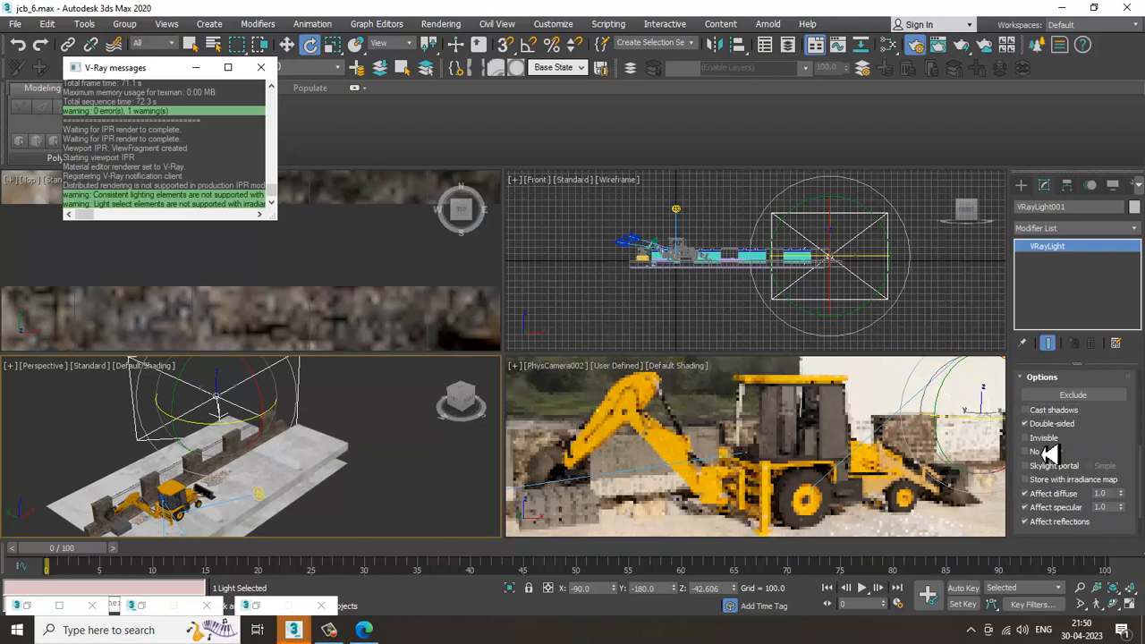
click(1049, 438)
click(1047, 452)
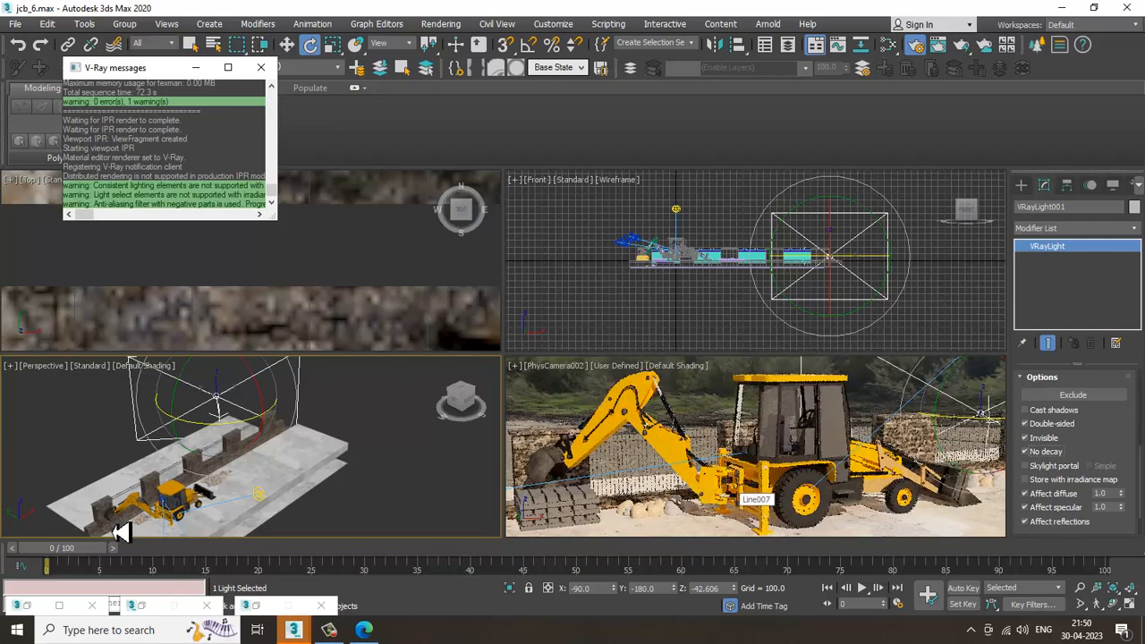
Reduce the VRaySun's photon emit radius to about 1062.6 and move the sun along X to about -499.7.
click(273, 503)
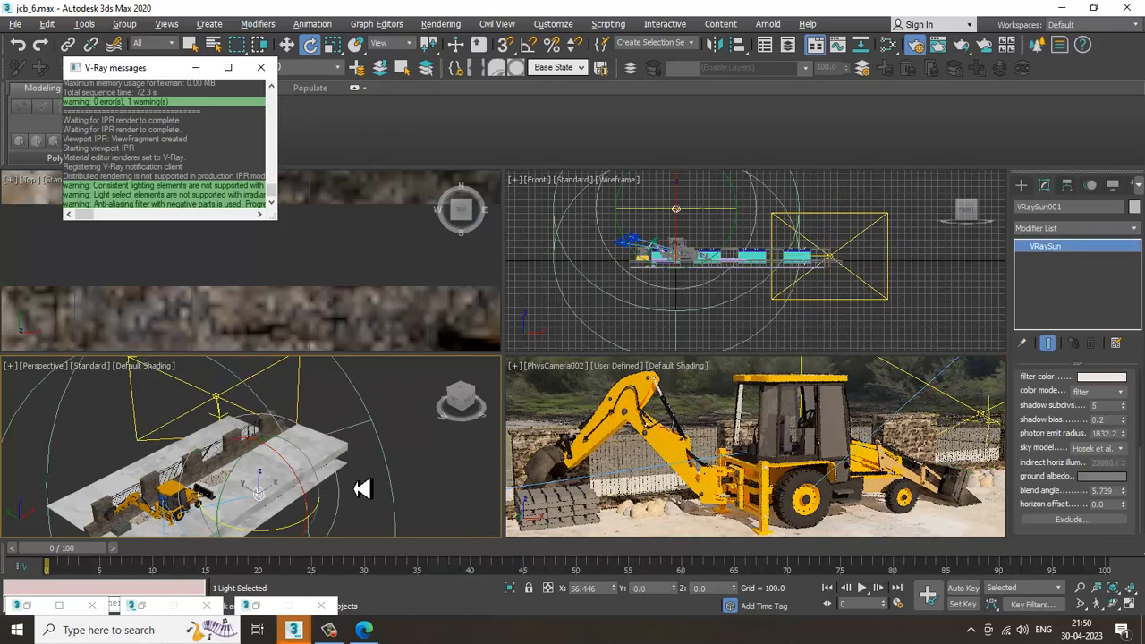
scroll(357, 488, down, 5)
middle_drag(346, 475, 361, 450)
key(w)
right_click(662, 480)
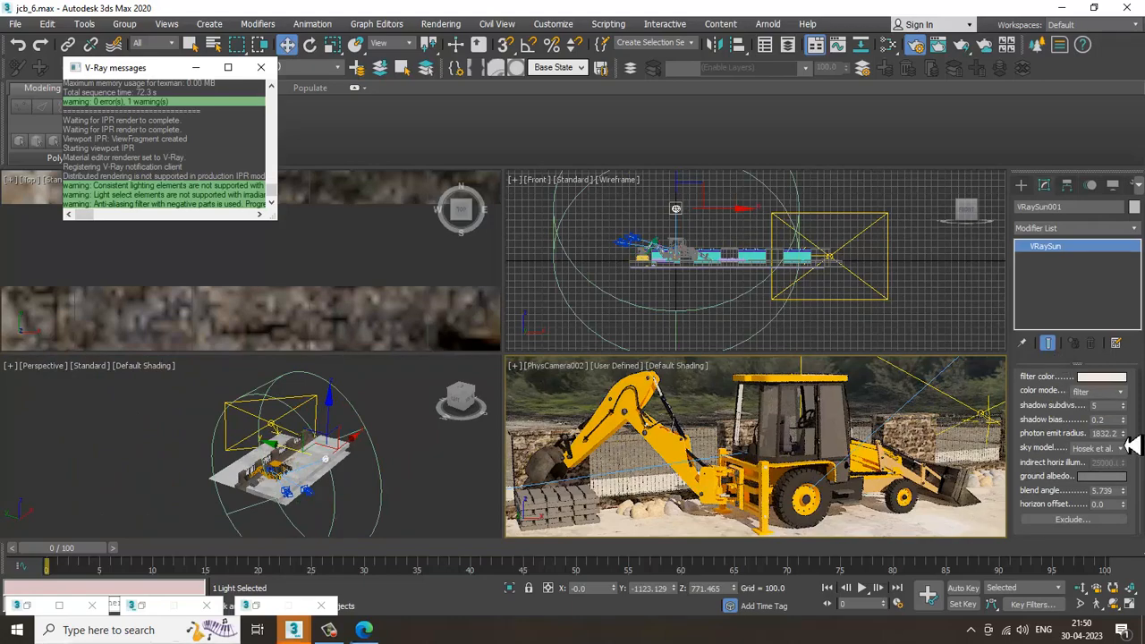
drag(1132, 445, 1137, 492)
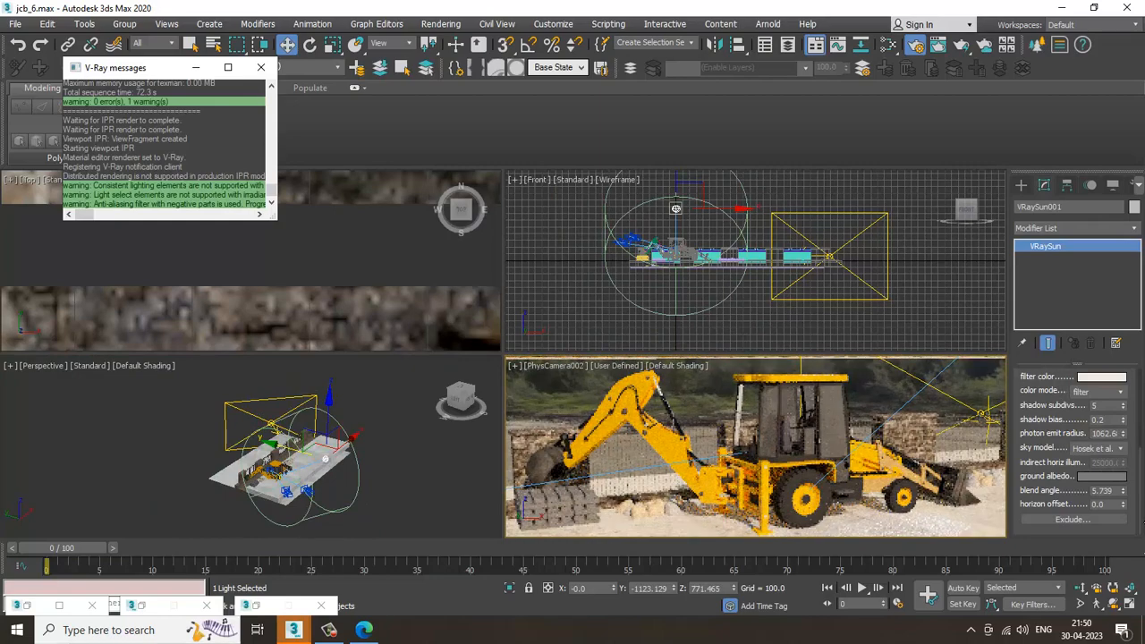
alt+middle_drag(430, 473, 349, 472)
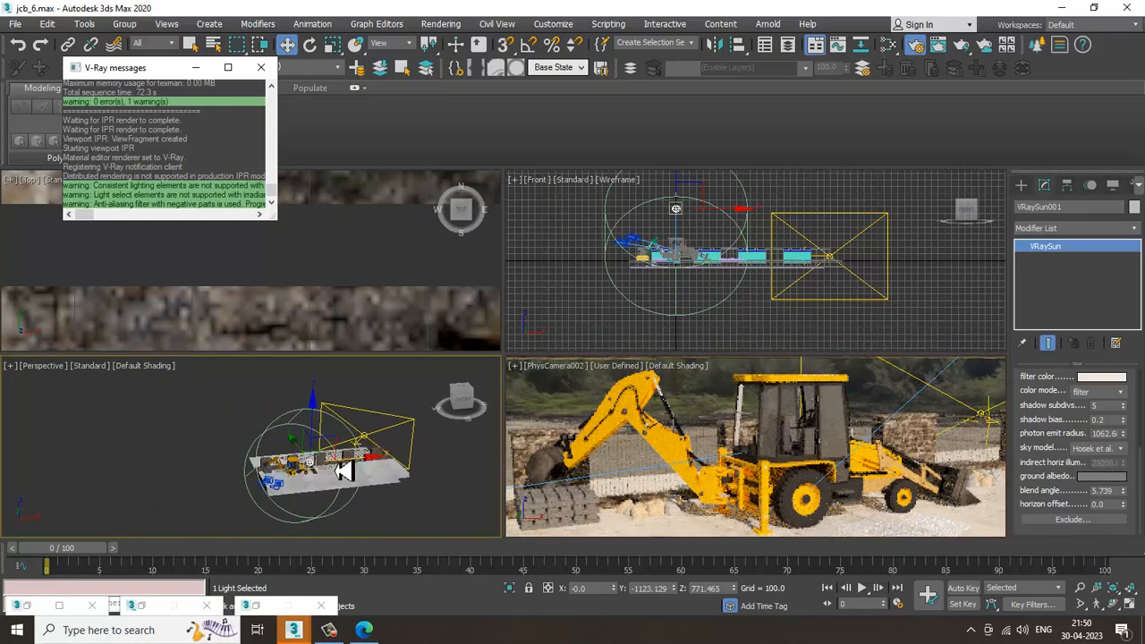
mouse_move(351, 474)
mouse_down()
mouse_move(298, 468)
mouse_move(337, 468)
mouse_up()
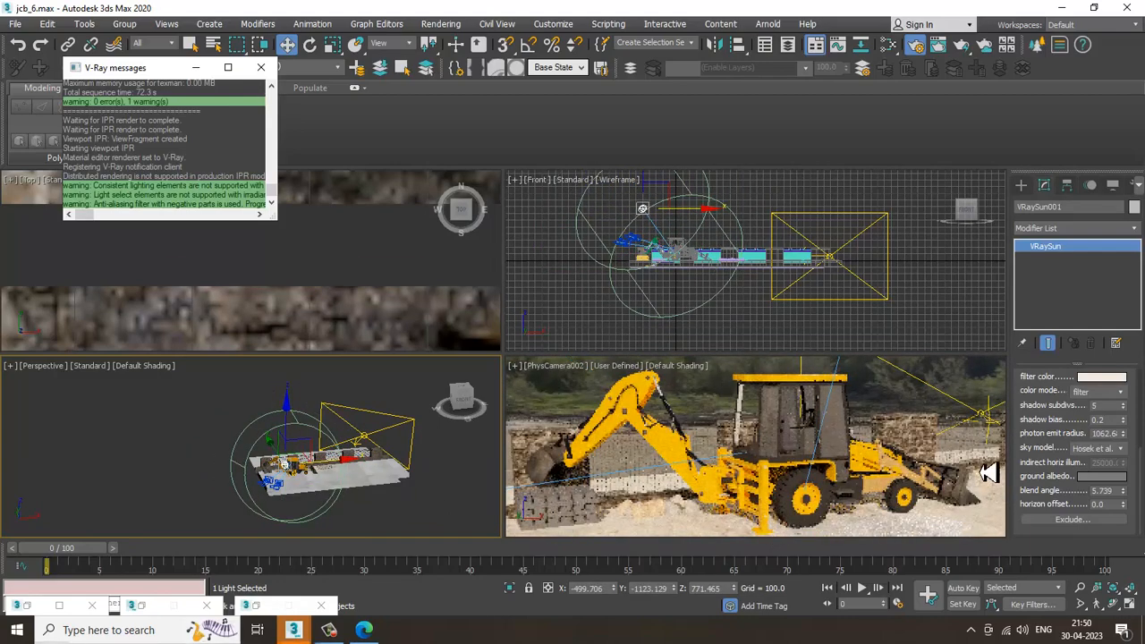
Deselect the sun, render the maximized PhysCamera002 view, and close the frame buffer.
click(903, 401)
key(alt+w)
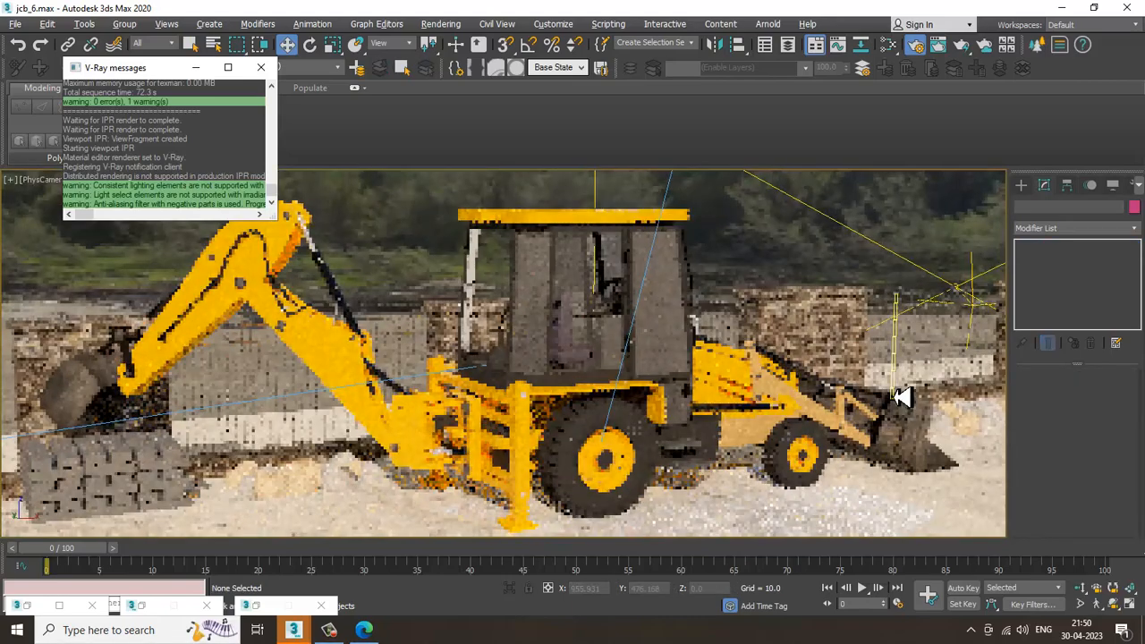
key(shift+q)
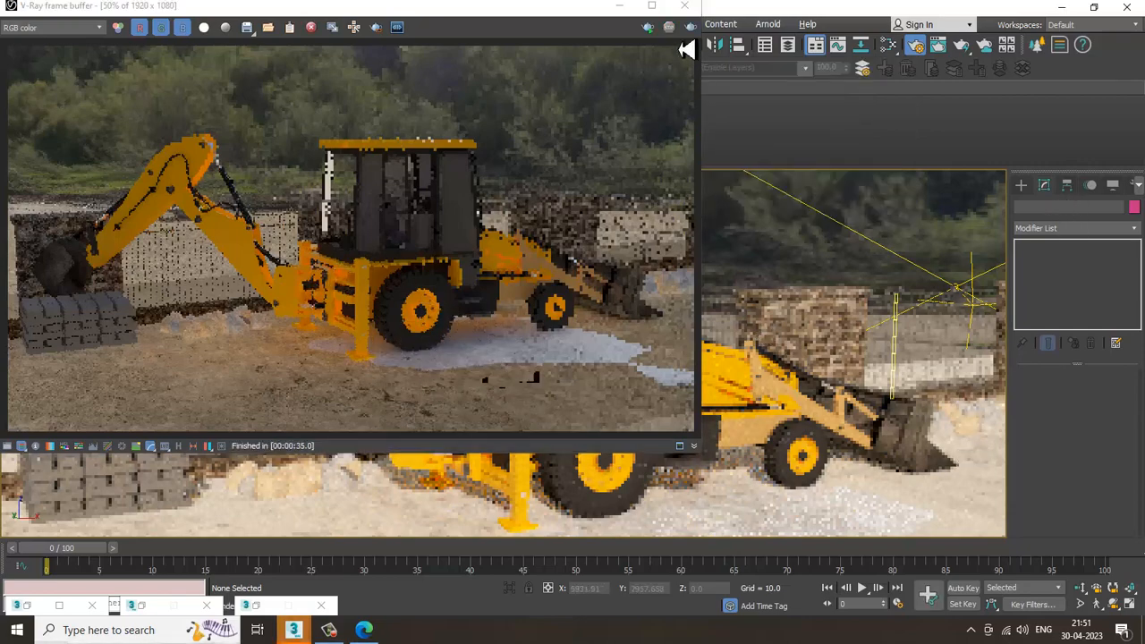
click(685, 5)
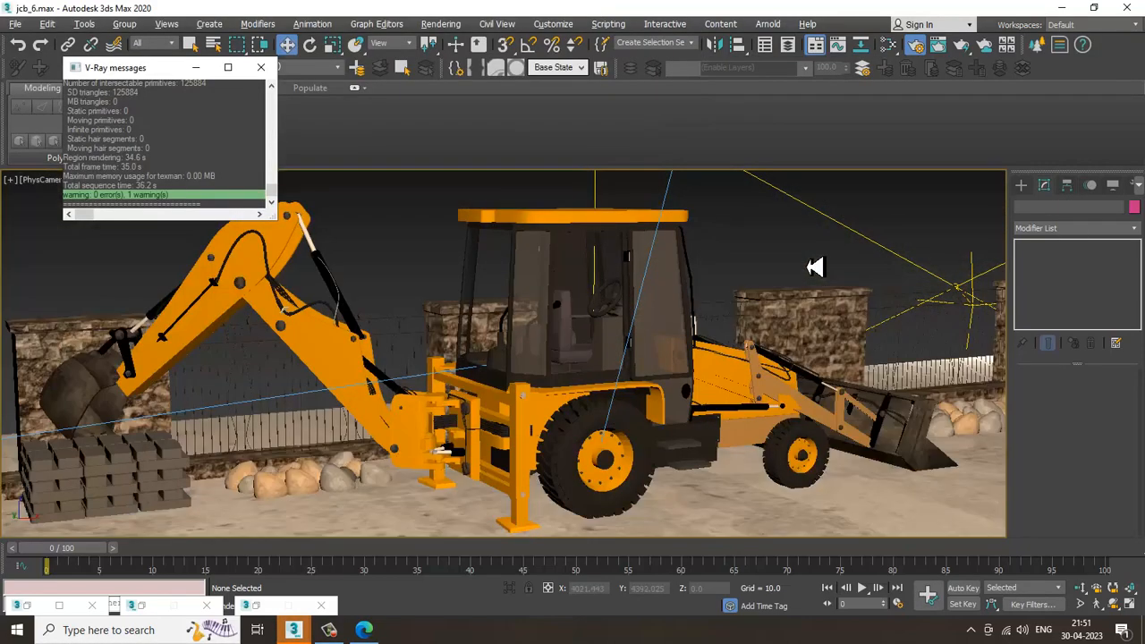
Examine the backhoe loader, wall and ground from several angles in a perspective view.
key(p)
scroll(734, 422, down, 5)
alt+middle_drag(726, 426, 690, 404)
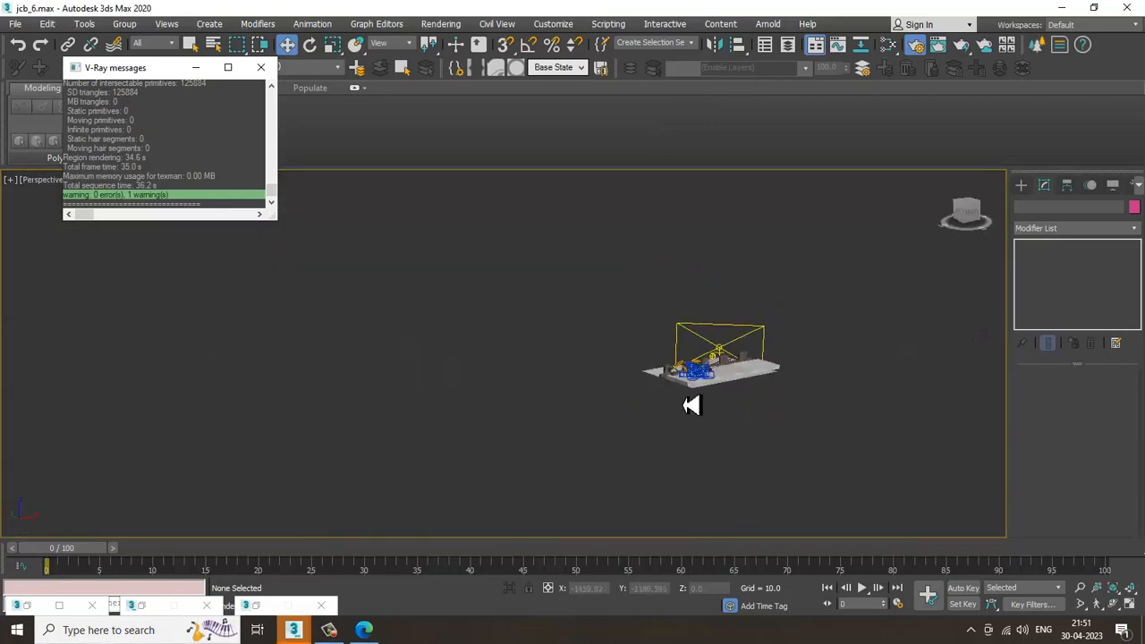
scroll(692, 385, up, 10)
middle_drag(775, 332, 577, 545)
middle_drag(859, 335, 606, 417)
click(592, 385)
scroll(620, 388, down, 3)
scroll(606, 399, up, 5)
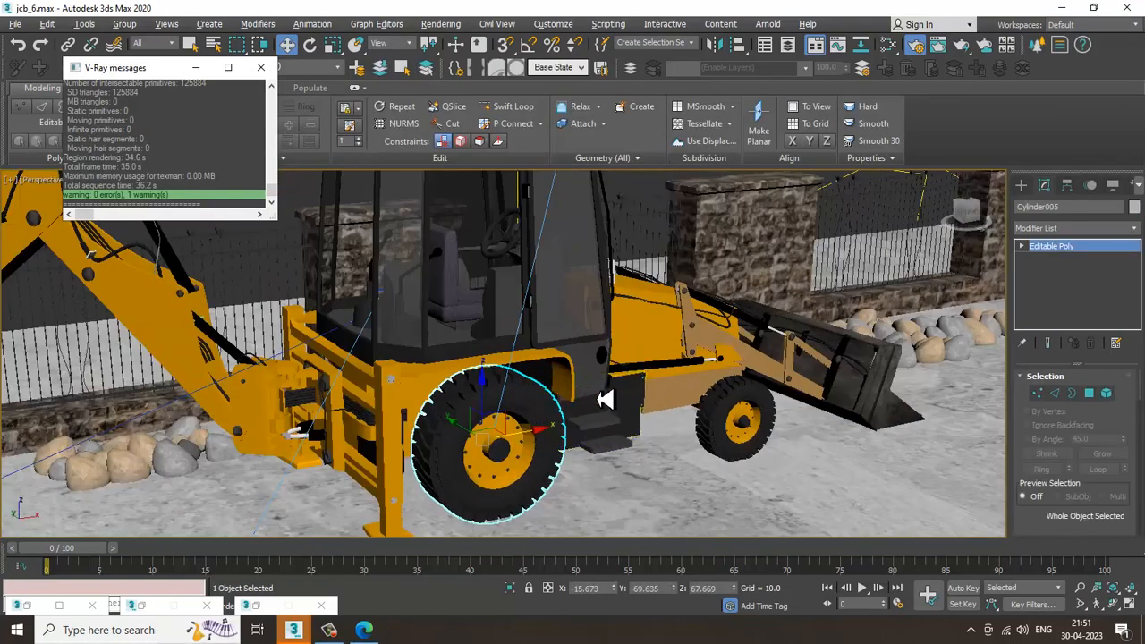
scroll(606, 399, down, 3)
alt+middle_drag(570, 360, 639, 391)
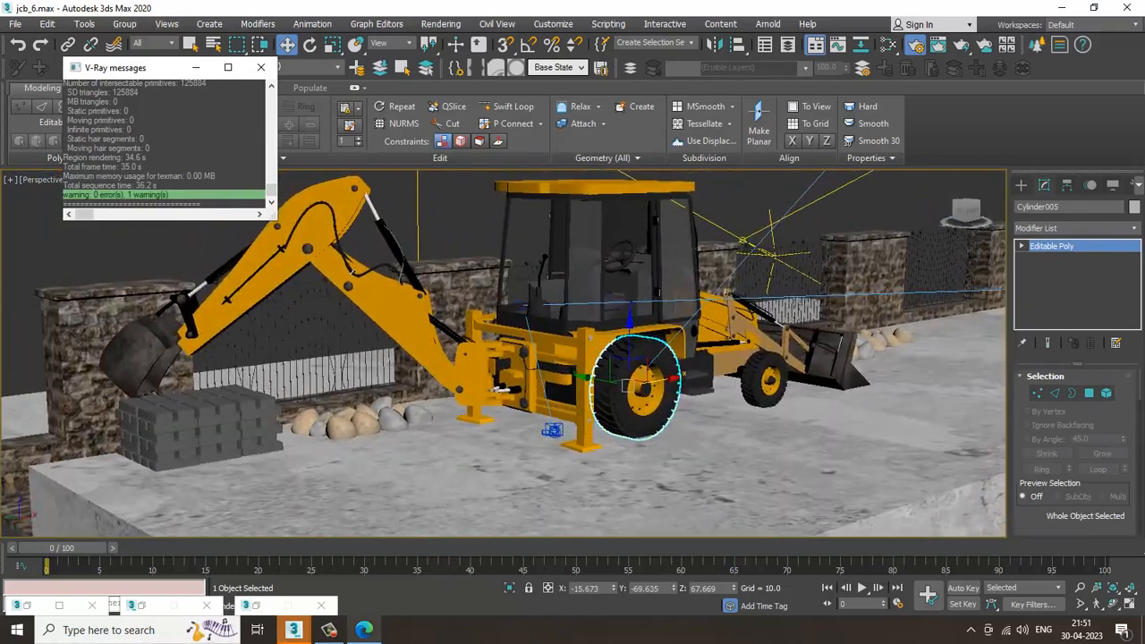
alt+middle_drag(828, 371, 803, 371)
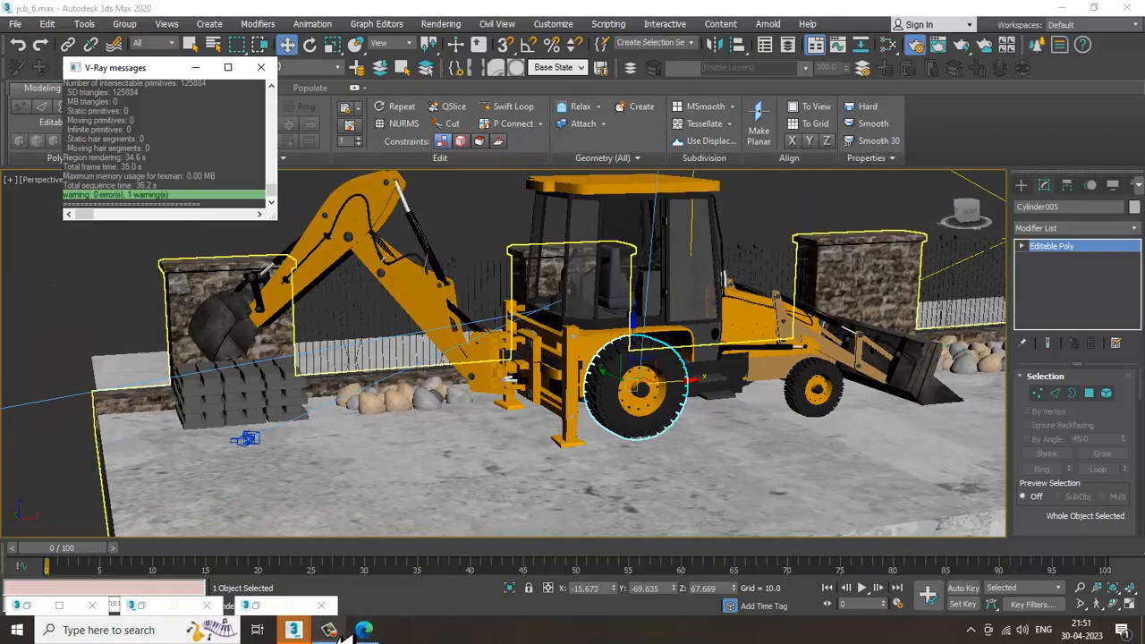
alt+middle_drag(659, 404, 634, 402)
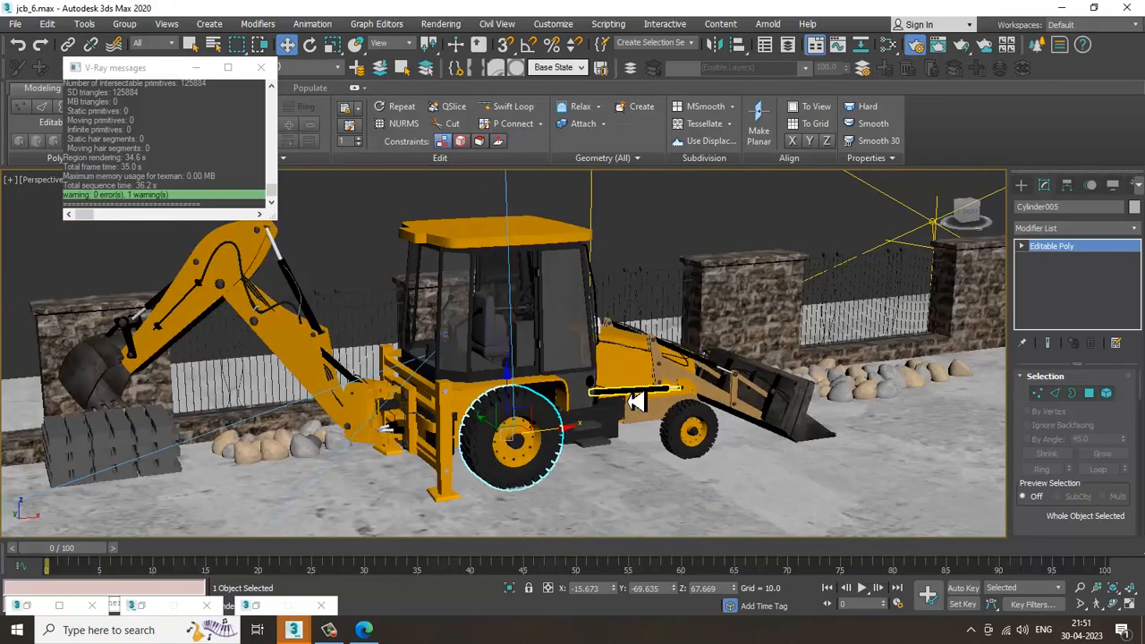
Switch the viewport to the other physical camera and display its safe frame.
double_click(562, 221)
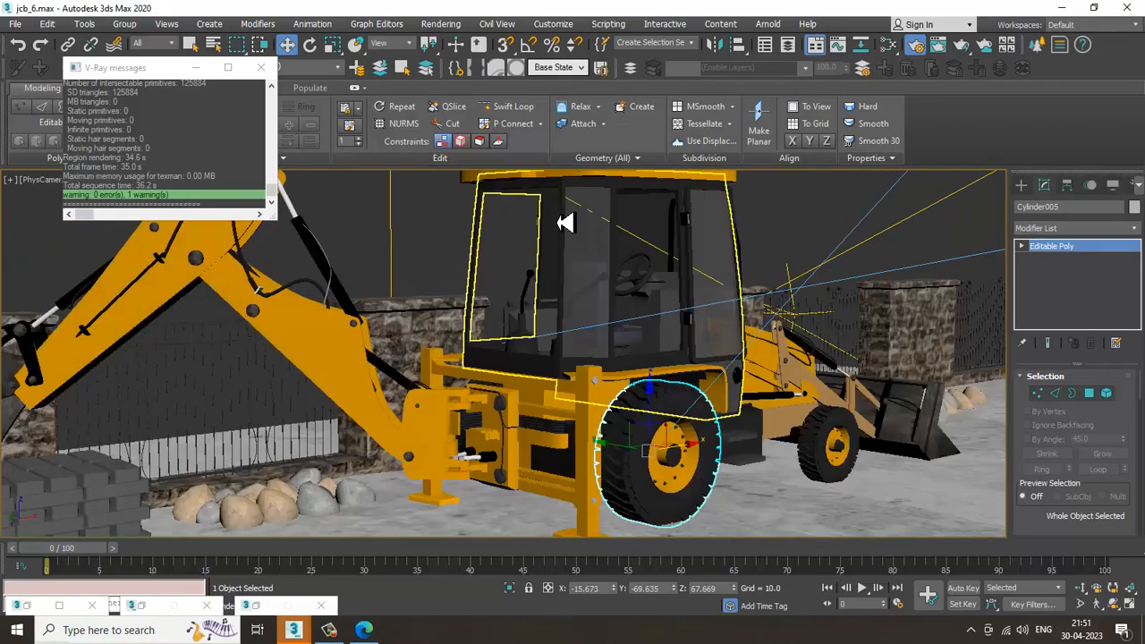
key(shift+f)
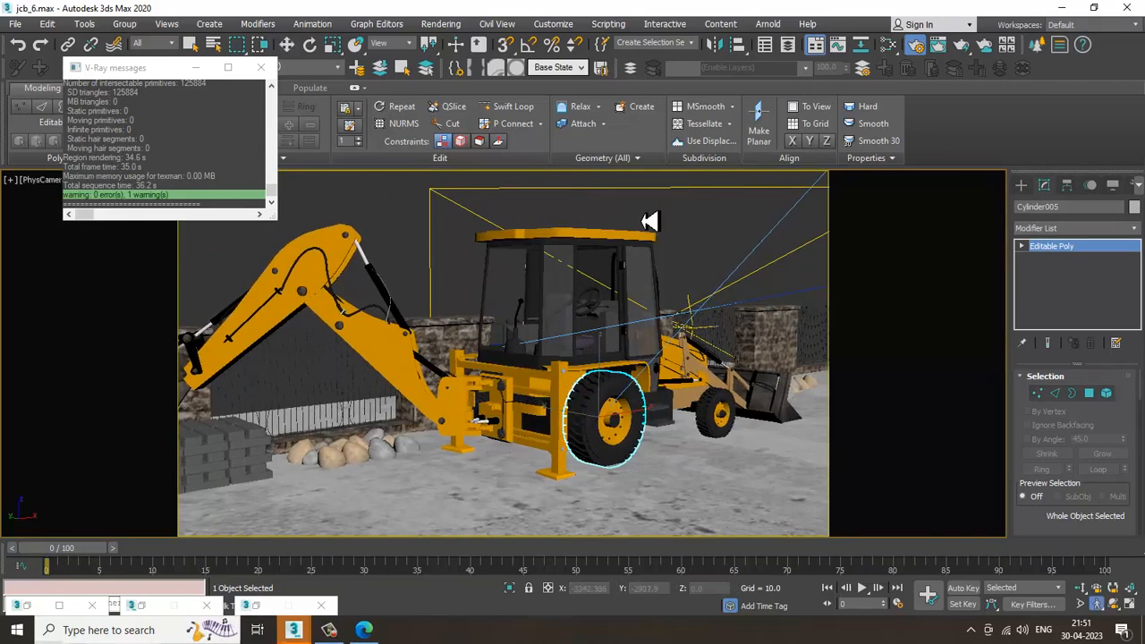
Walk the physical camera sideways until the whole rear boom, its bucket and the concrete blocks fit inside the safe frame.
key(Left)
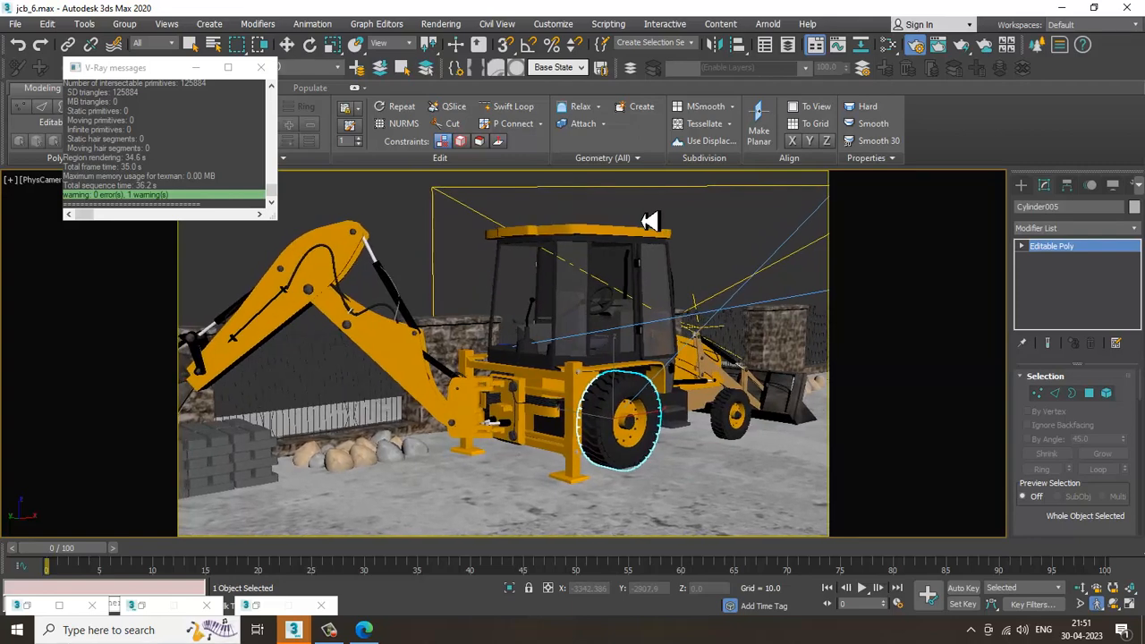
key(Left)
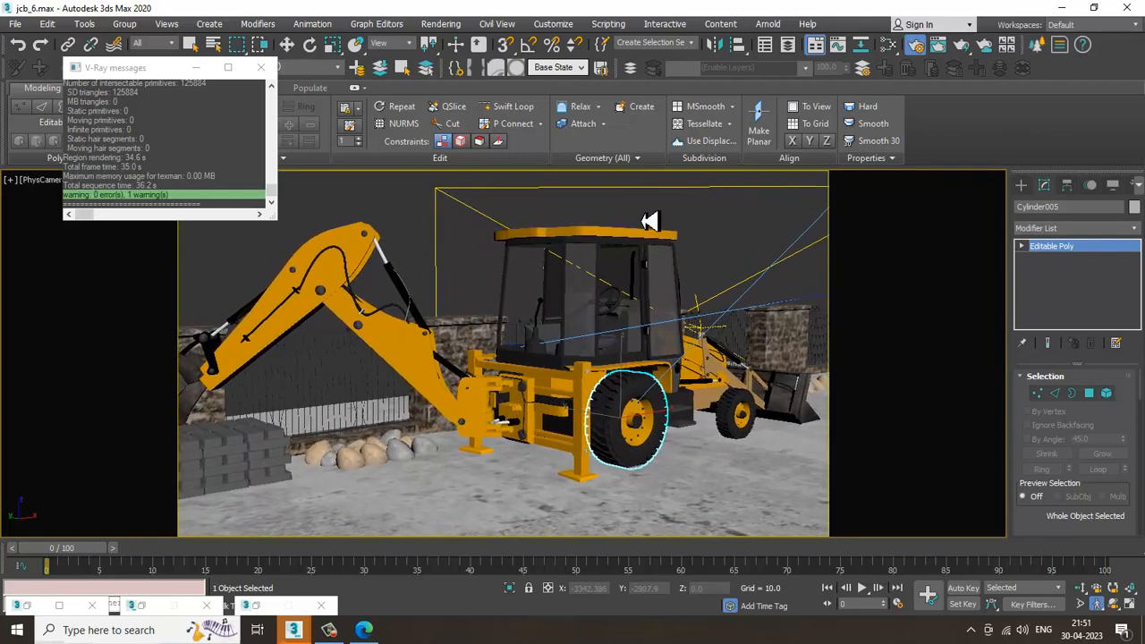
key(Left)
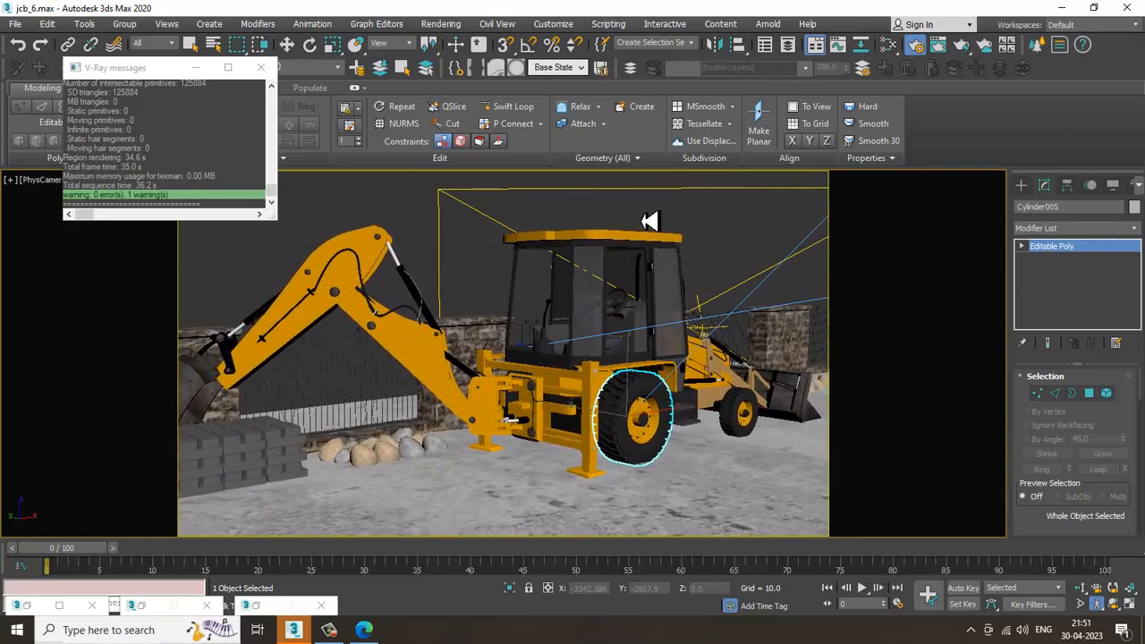
key(Left)
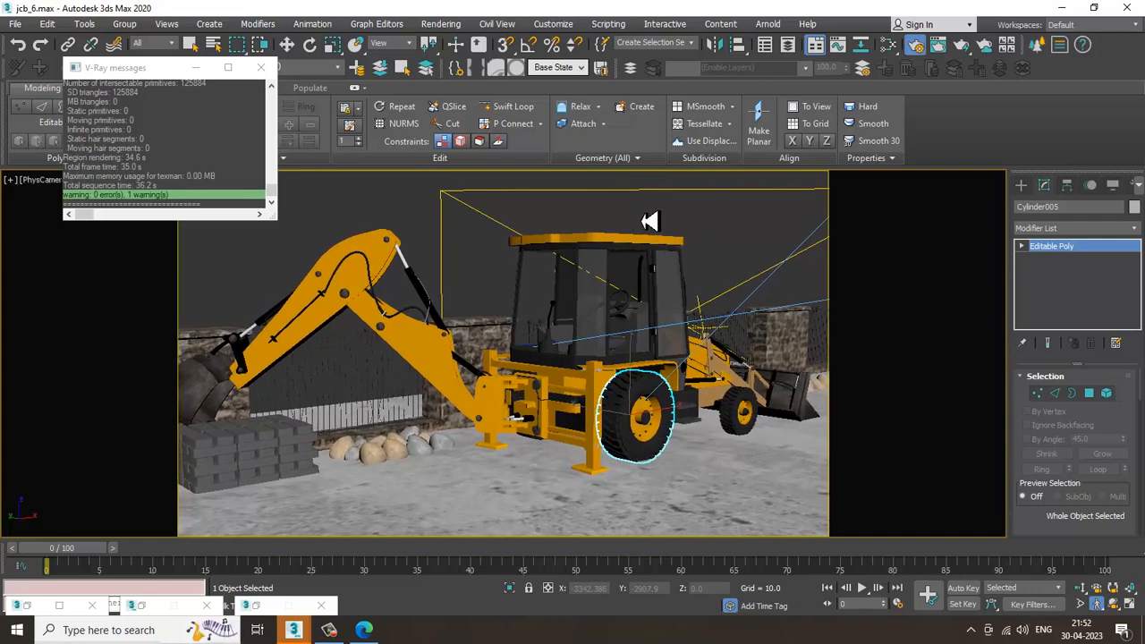
key(Left)
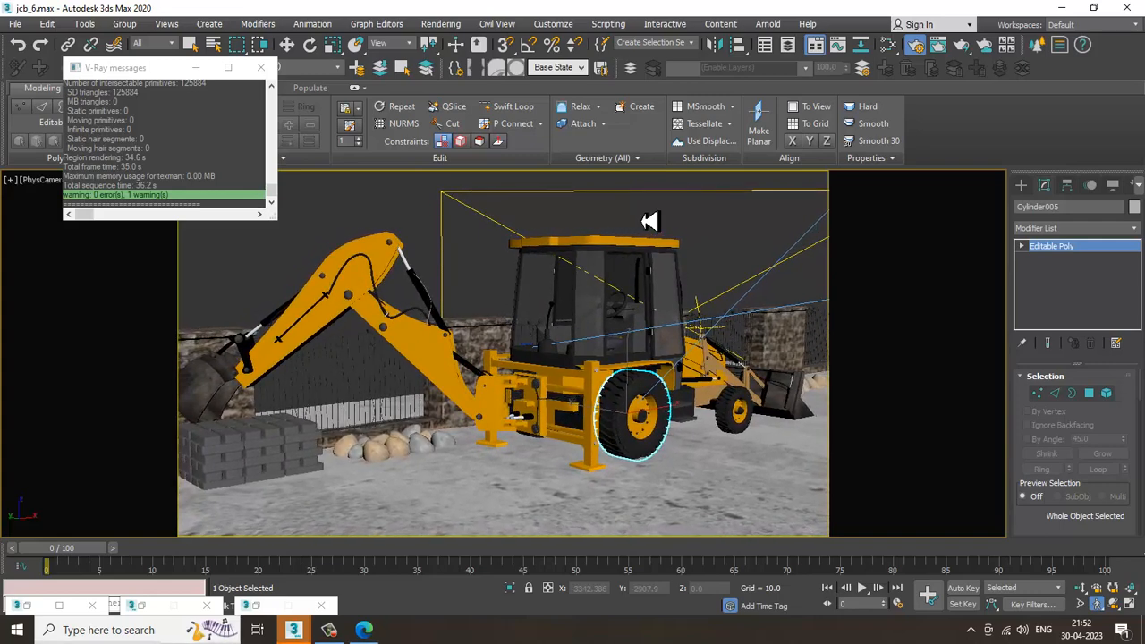
Test-render the adjusted physical camera view, stopping it during the first prepass and closing the frame buffer.
key(shift+q)
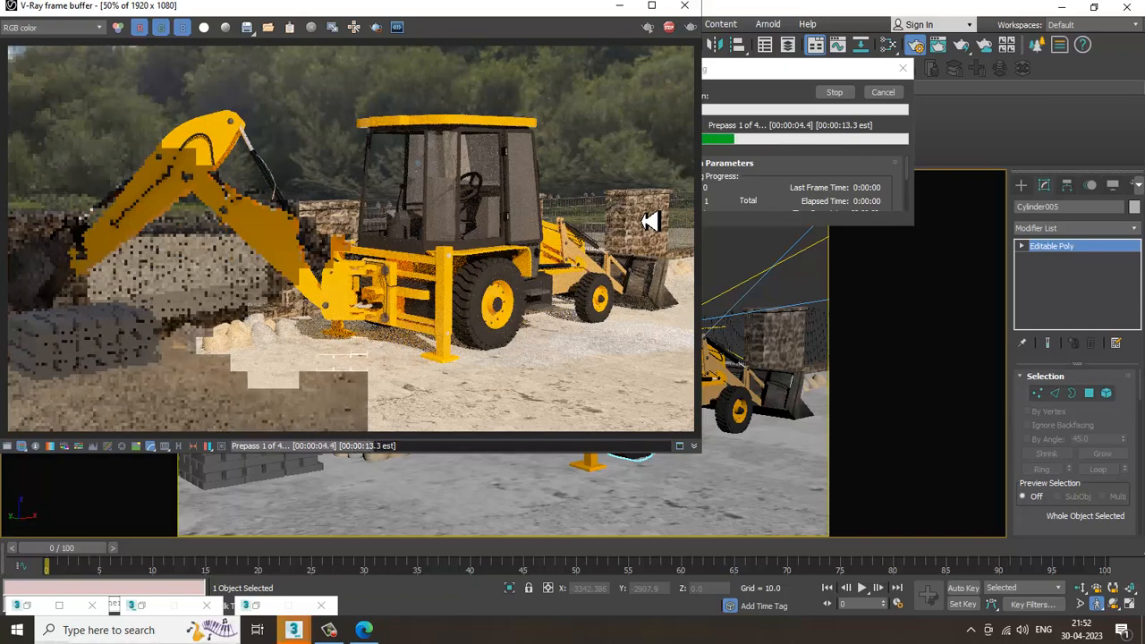
click(904, 67)
click(684, 6)
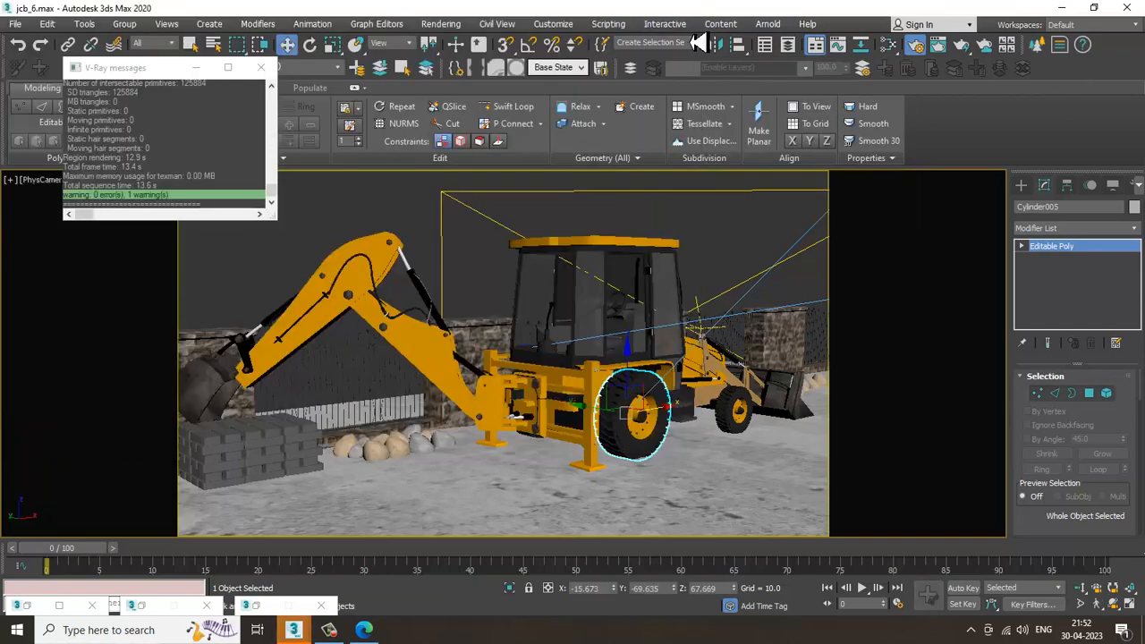
Deselect the rear wheel and switch to a perspective view framed closely on the lower boom arm.
click(759, 255)
key(p)
scroll(483, 329, down, 3)
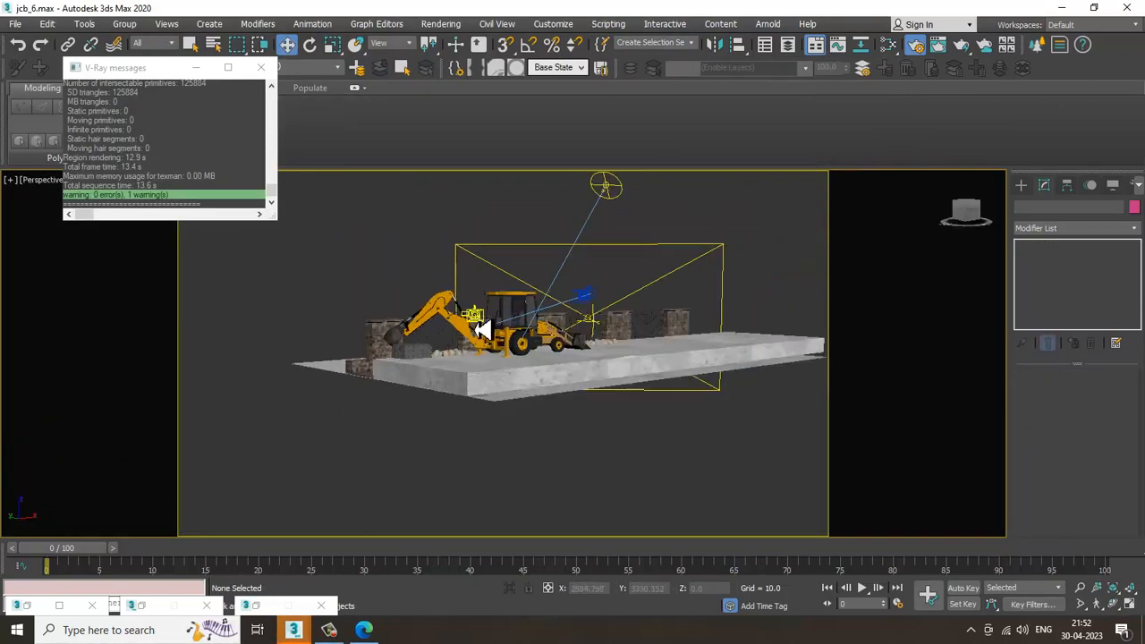
scroll(465, 335, up, 4)
alt+middle_drag(463, 335, 564, 391)
scroll(561, 391, up, 2)
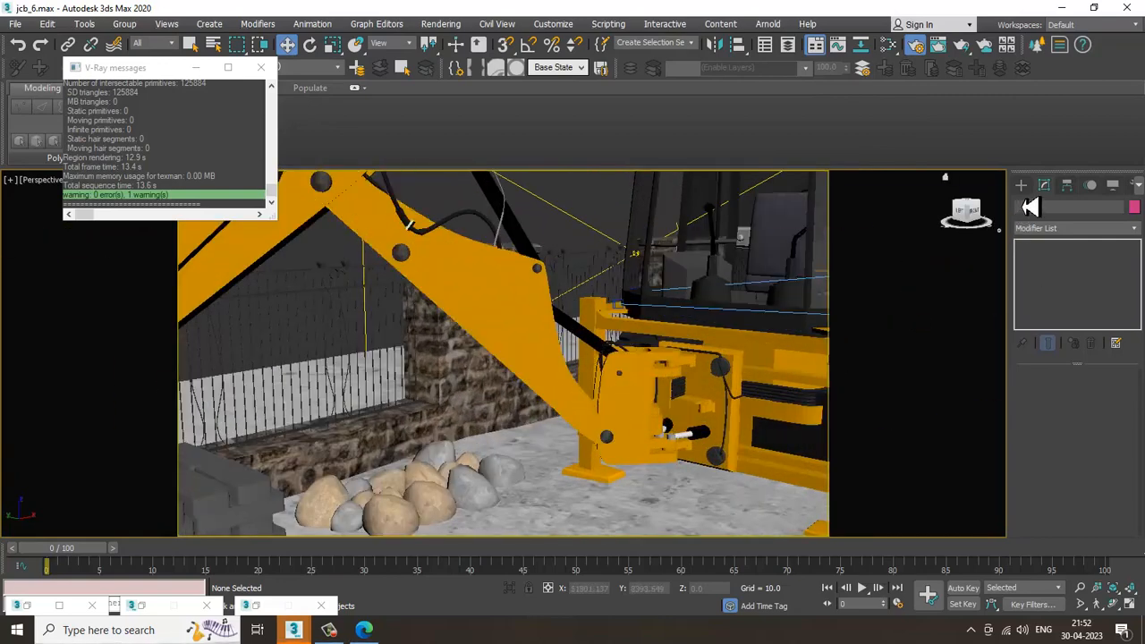
Place a Text spline on the side face of the lower boom arm using AutoGrid.
click(1022, 186)
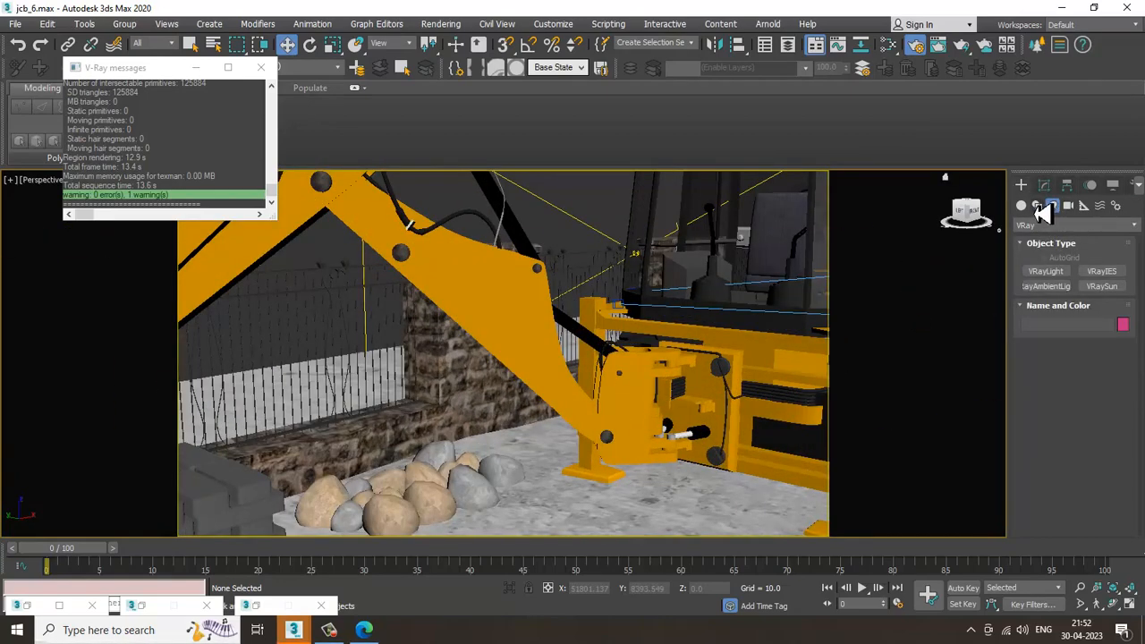
click(1037, 207)
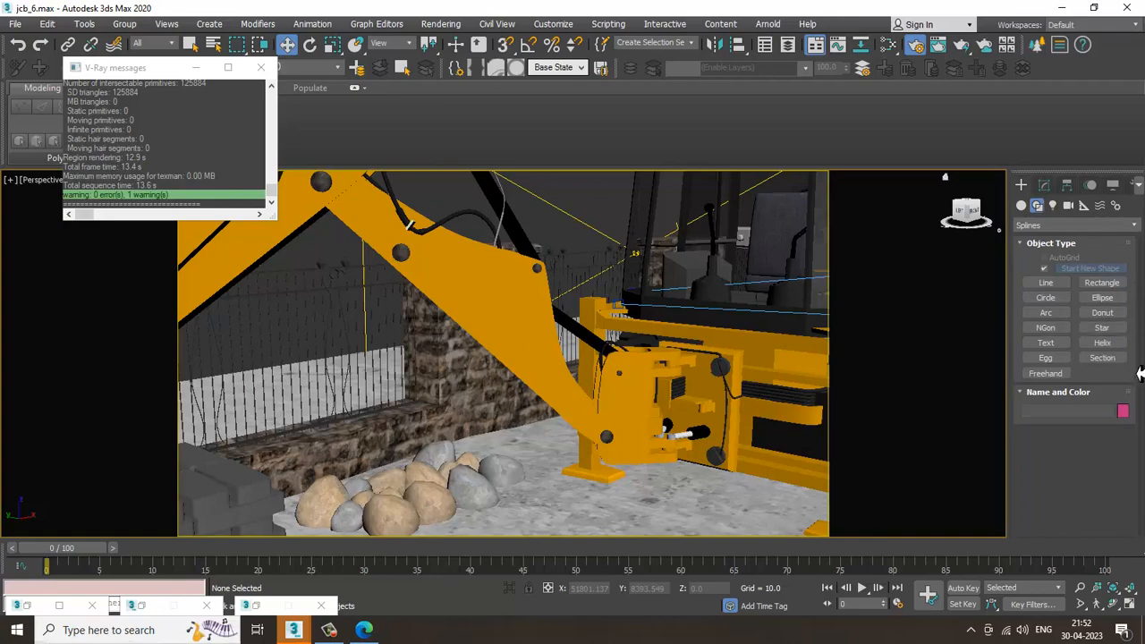
click(1046, 343)
scroll(567, 346, down, 4)
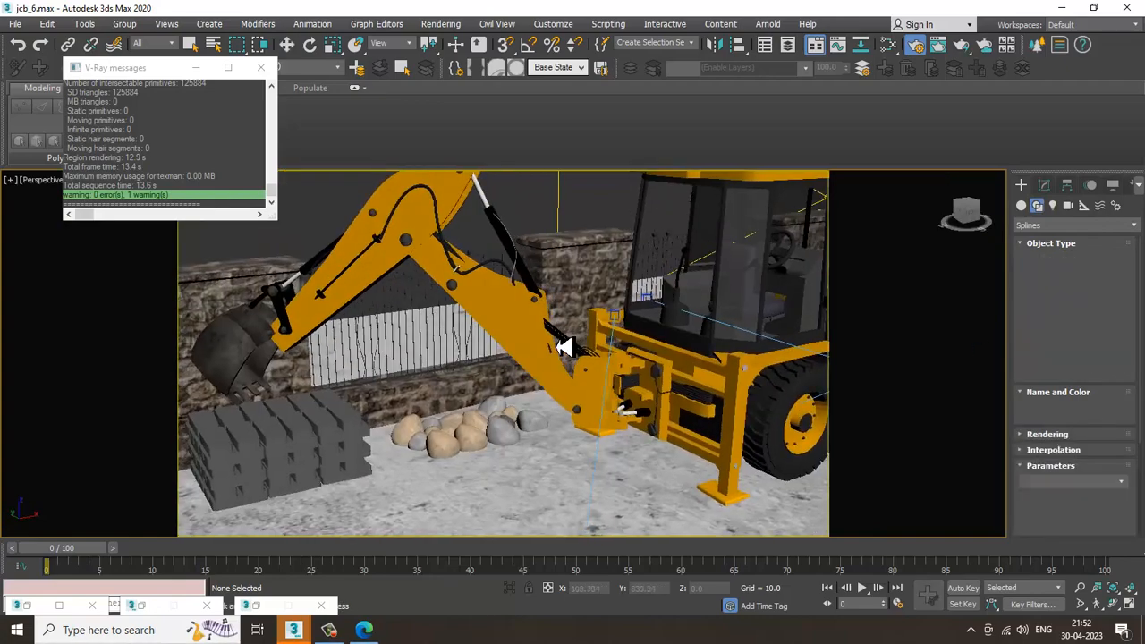
alt+middle_drag(568, 345, 521, 339)
scroll(521, 339, up, 4)
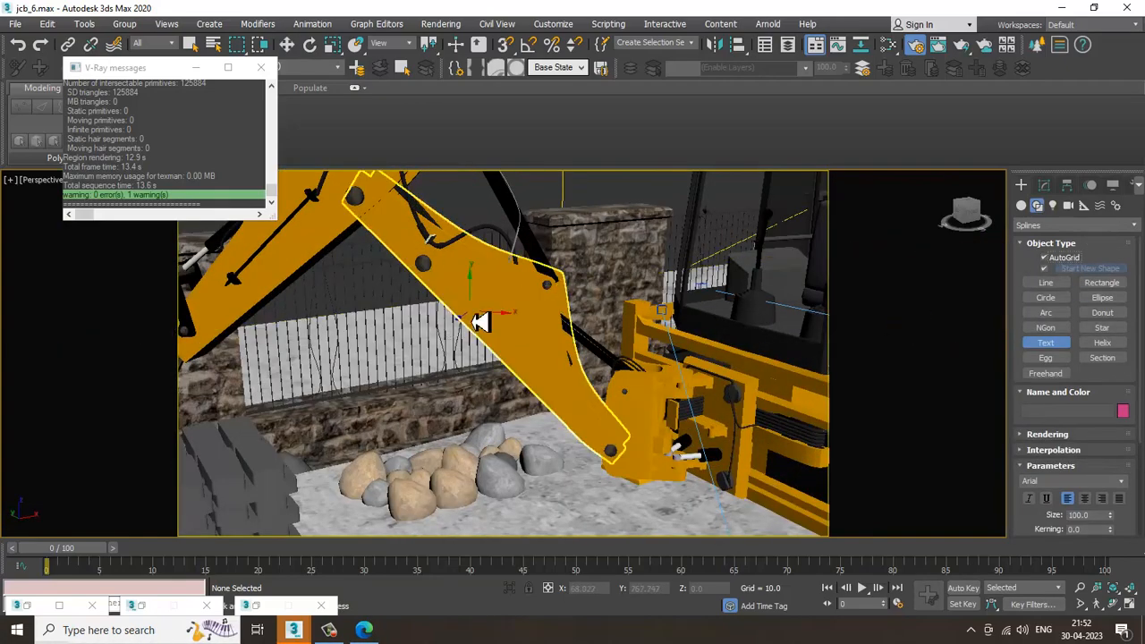
click(498, 327)
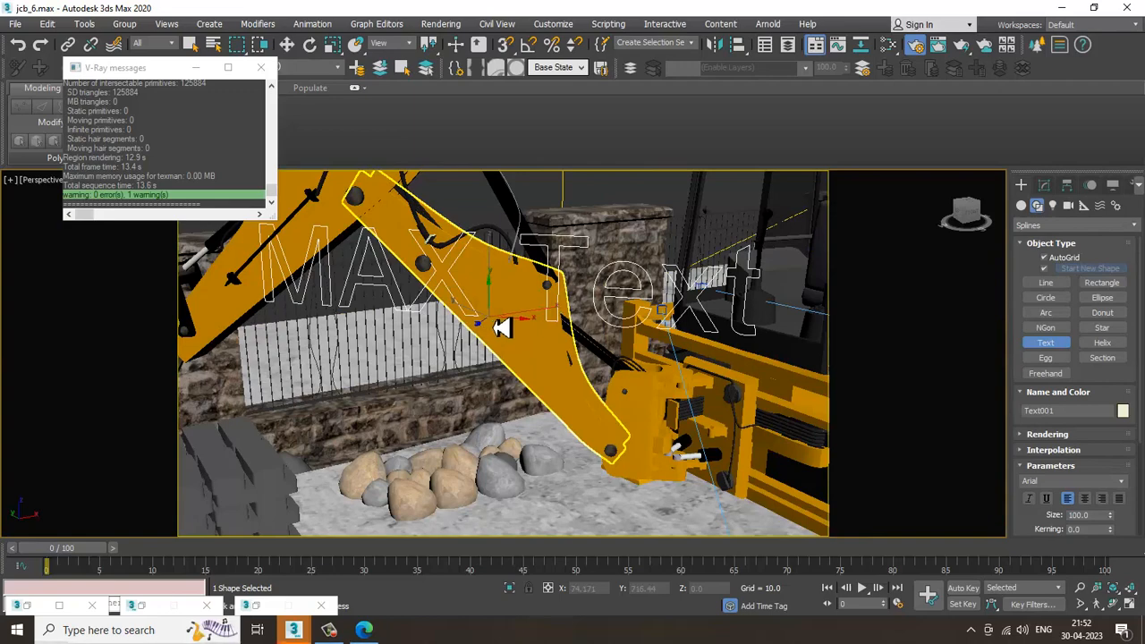
Change the text spline's wording to "JCB".
click(1043, 187)
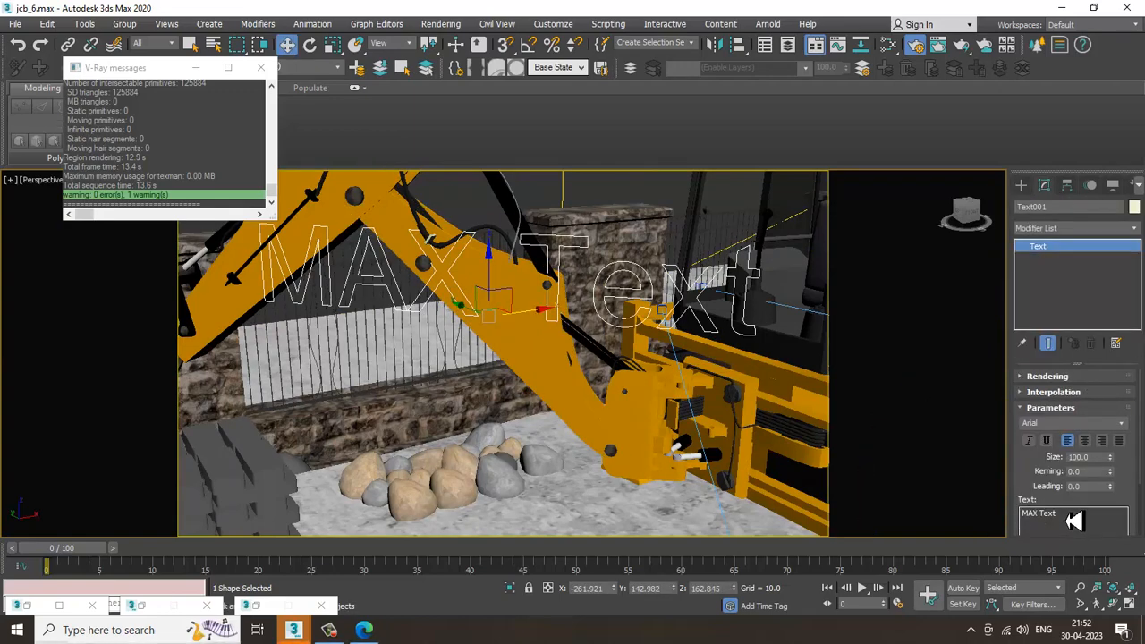
drag(1073, 521, 965, 507)
text(JCB)
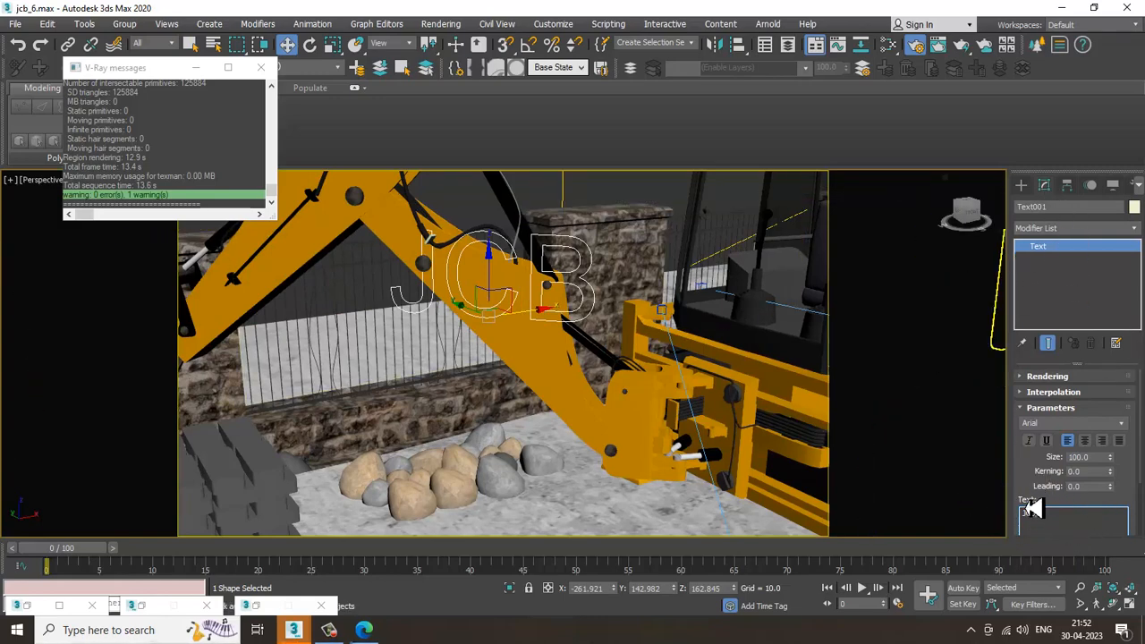
mouse_move(1029, 491)
mouse_down()
mouse_move(1030, 335)
mouse_move(1031, 512)
mouse_up()
Extrude the JCB text by 3.5 and scale it uniformly to about 37 percent.
click(1077, 228)
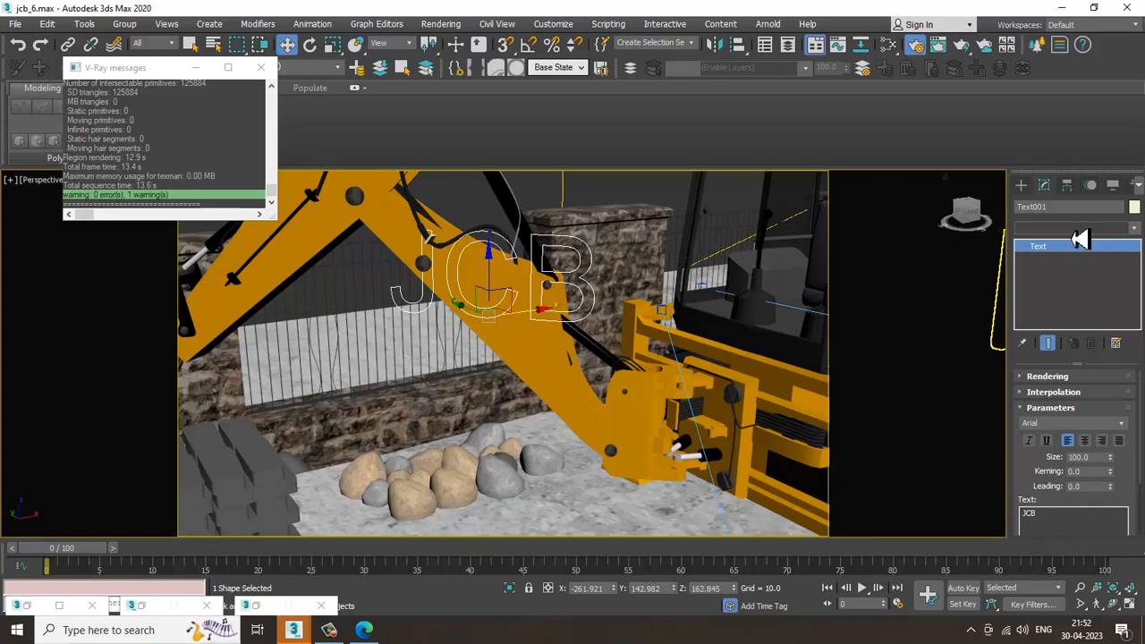
text(ex)
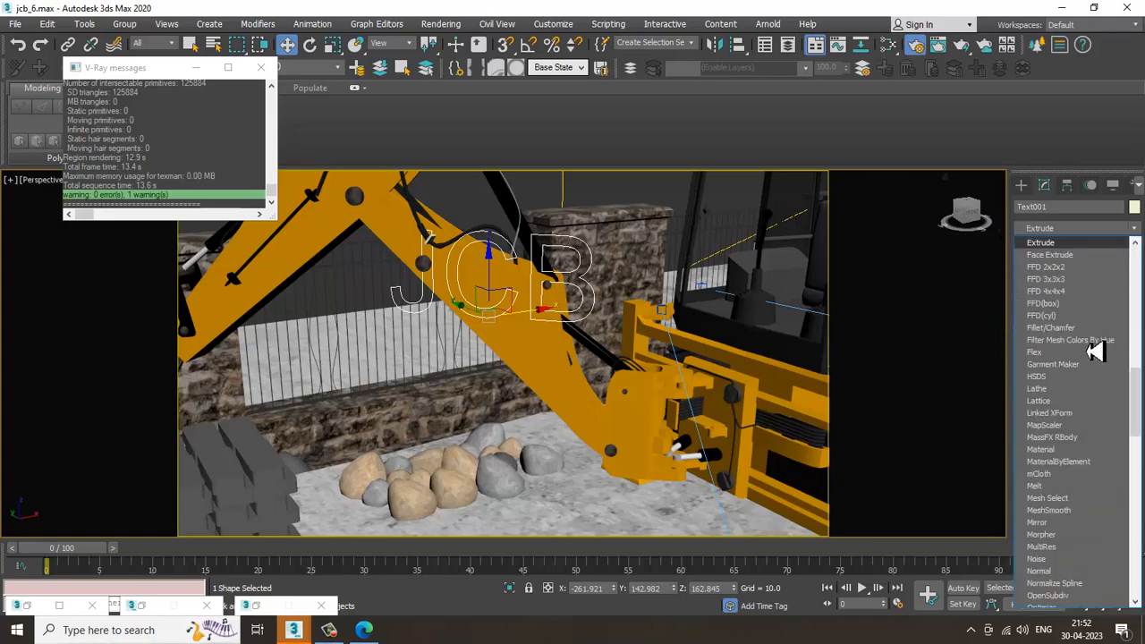
key(Return)
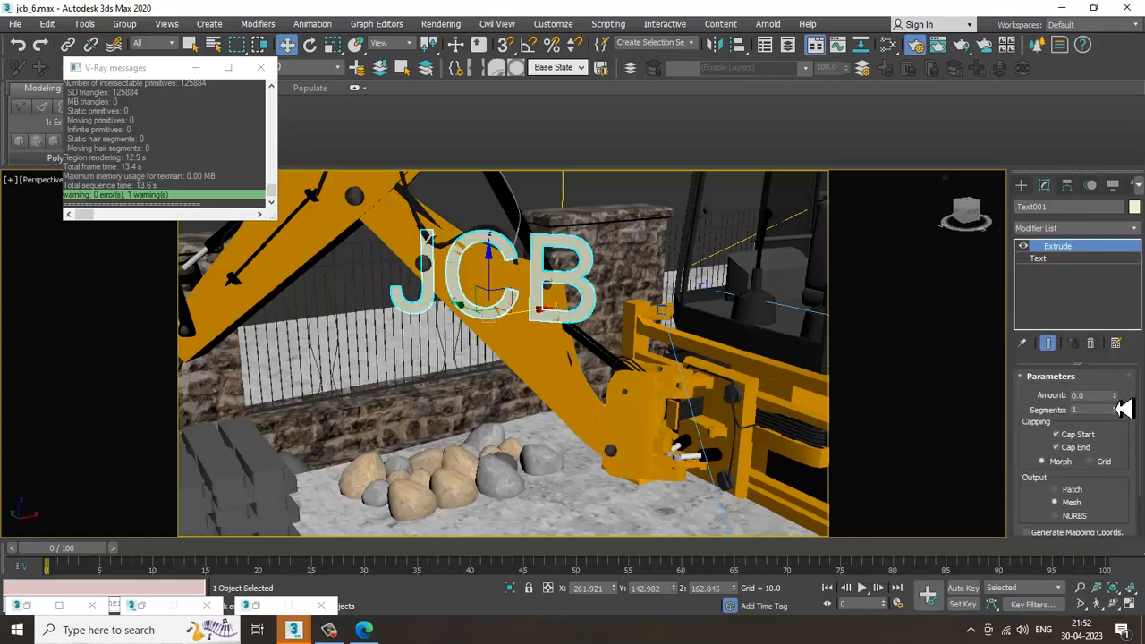
key(r)
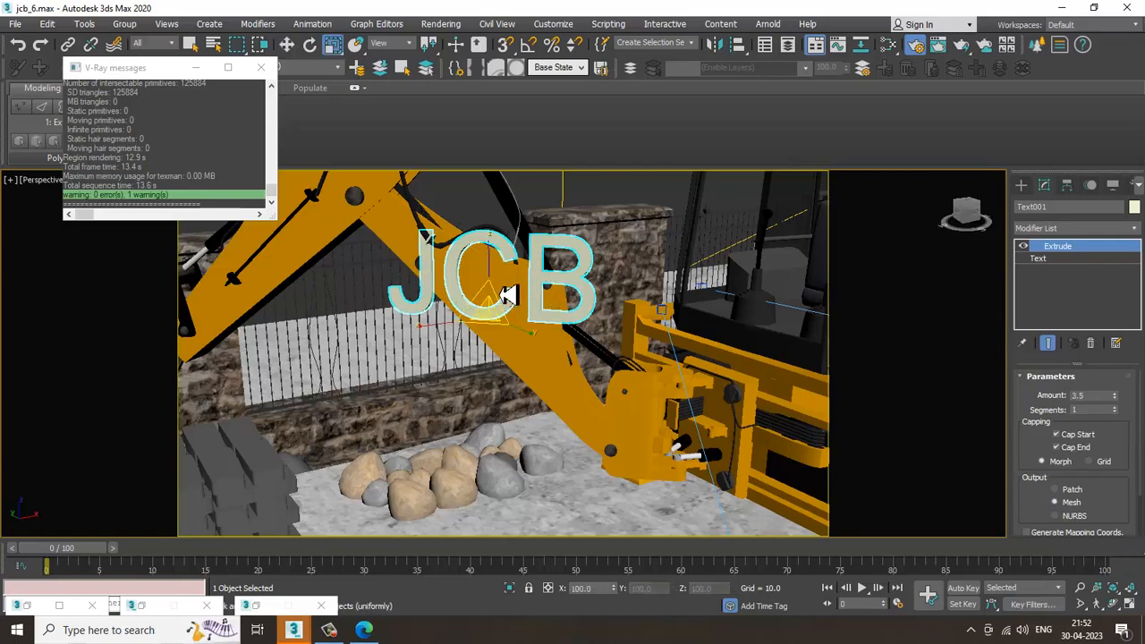
drag(504, 307, 535, 402)
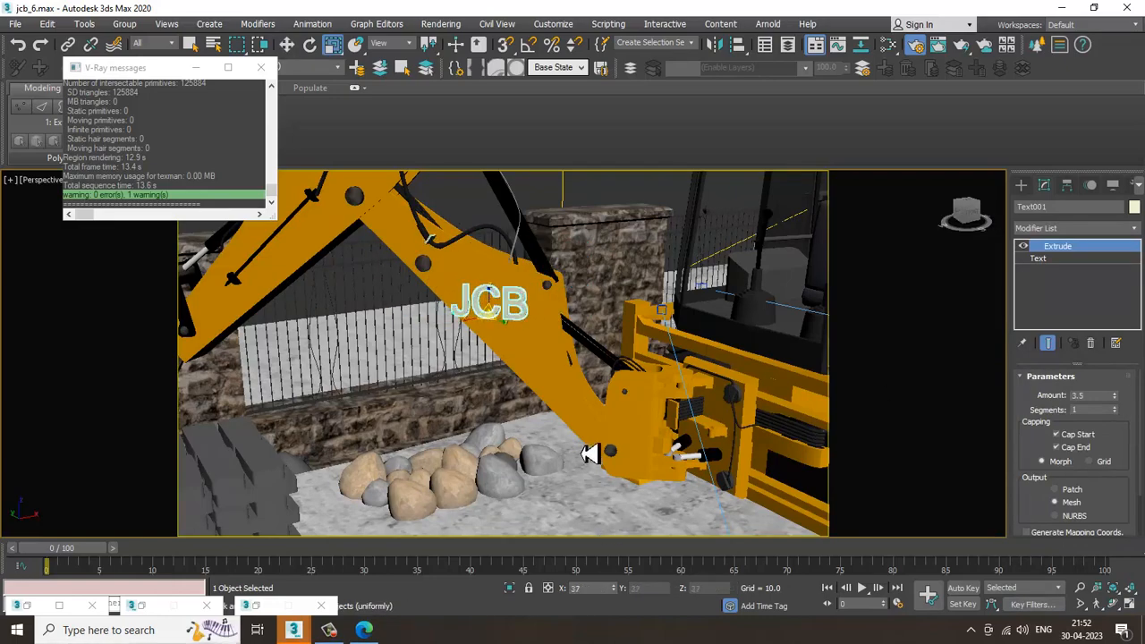
Rotate the JCB text about -31 degrees around its local Z axis so it follows the slope of the boom arm.
key(e)
scroll(537, 312, up, 3)
alt+middle_drag(537, 312, 501, 295)
click(402, 44)
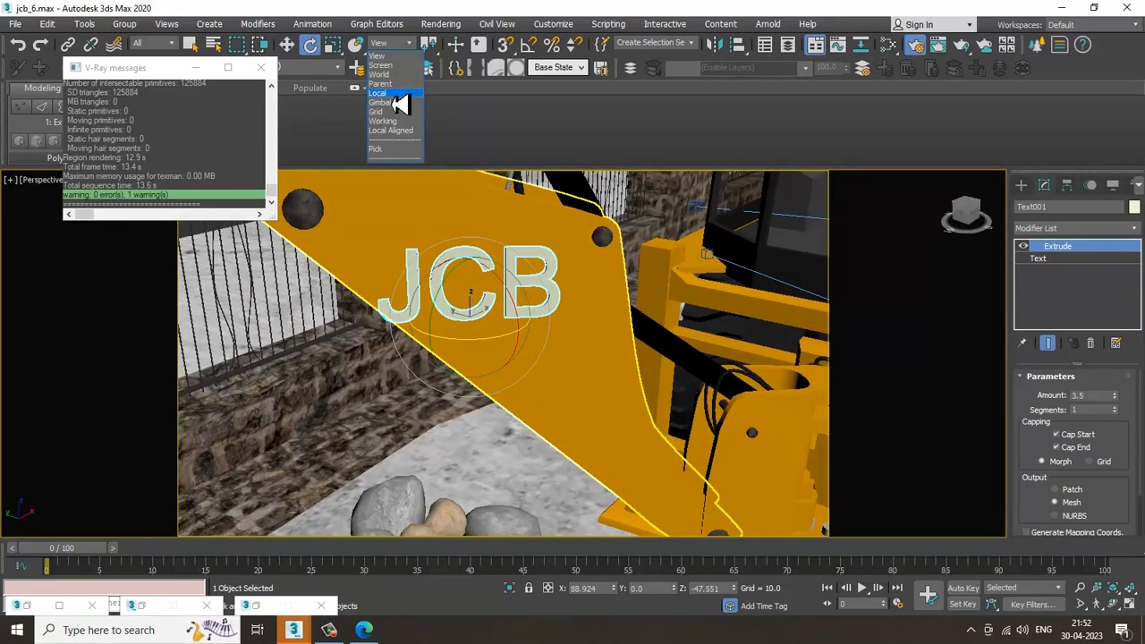
click(394, 94)
alt+middle_drag(578, 281, 479, 282)
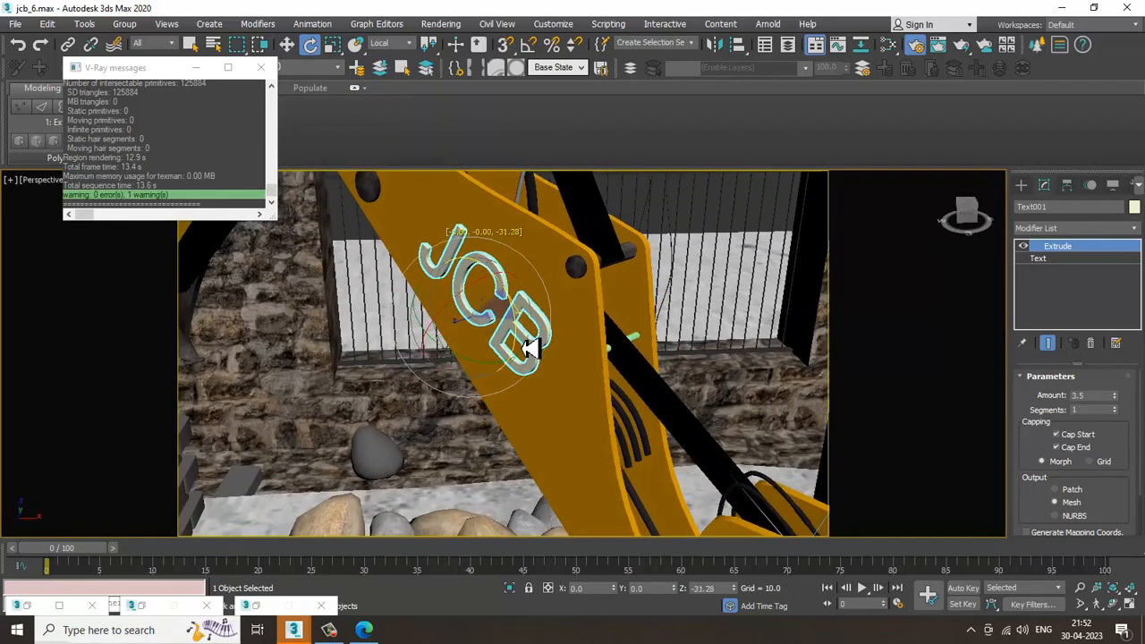
Shift the JCB text along X to about -261.3 against the arm plate and scale it down along X and Z.
alt+middle_drag(533, 350, 533, 295)
key(w)
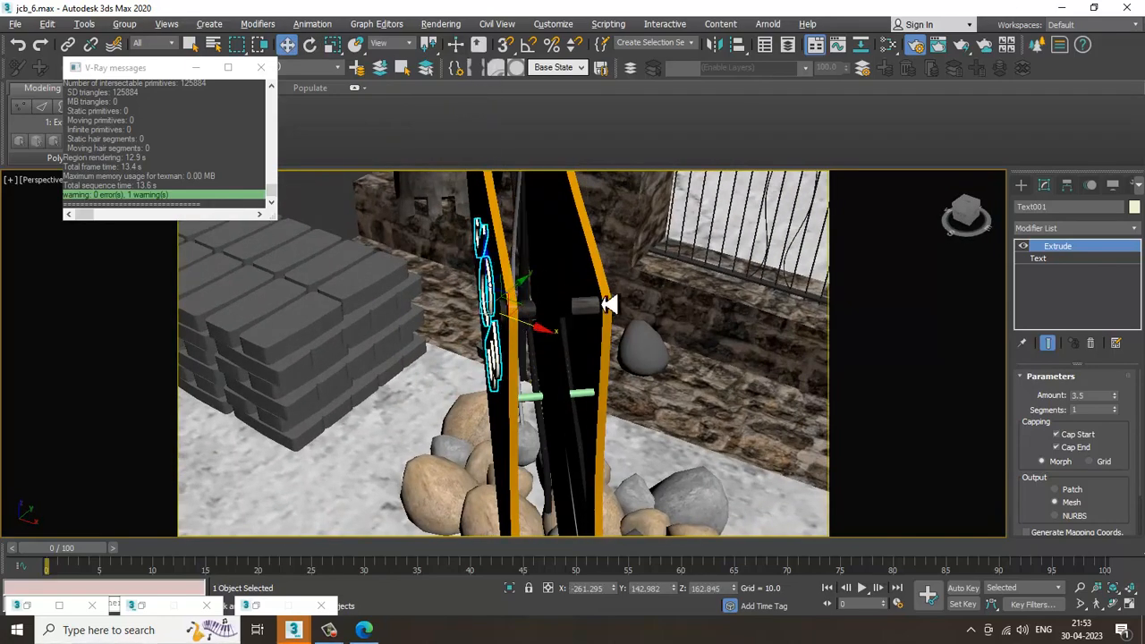
alt+middle_drag(609, 305, 639, 296)
key(r)
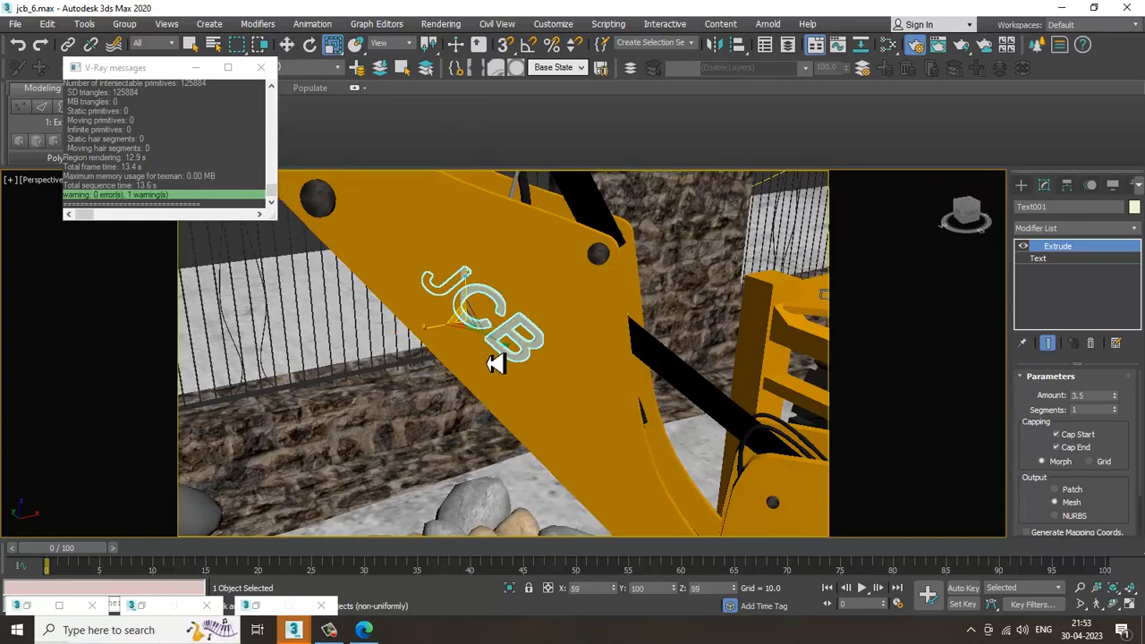
mouse_move(497, 363)
mouse_down()
mouse_move(481, 335)
mouse_move(494, 364)
mouse_up()
Raise the JCB text to about 171.6 in Z so it sits between the edges of the boom arm.
key(w)
alt+middle_drag(587, 338, 519, 310)
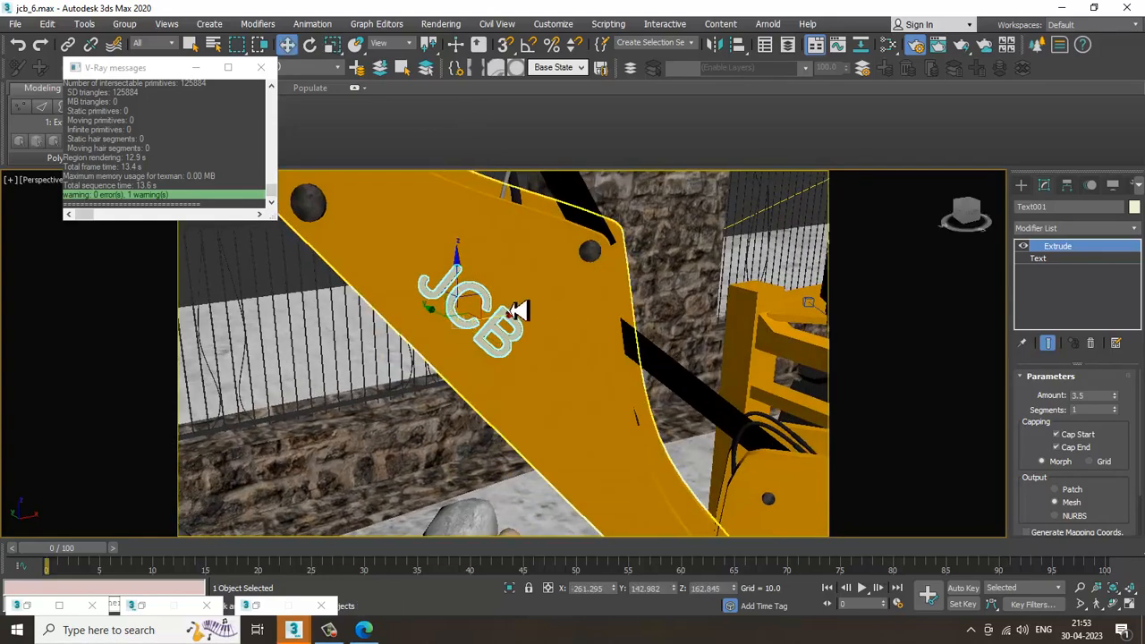
scroll(519, 311, down, 6)
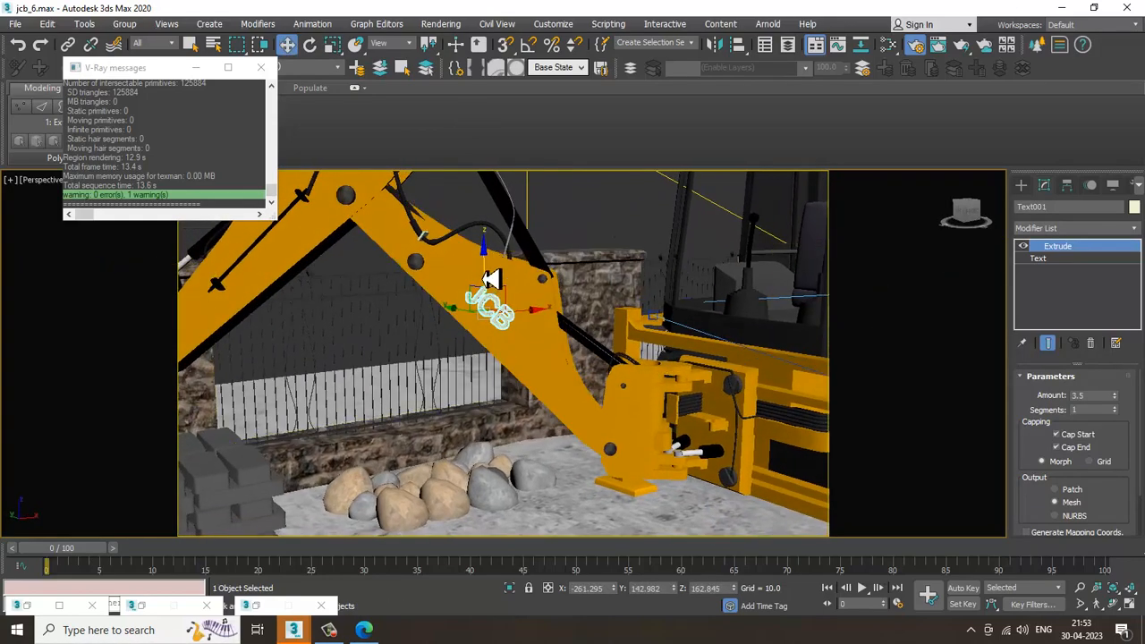
scroll(503, 291, up, 7)
alt+middle_drag(502, 291, 530, 291)
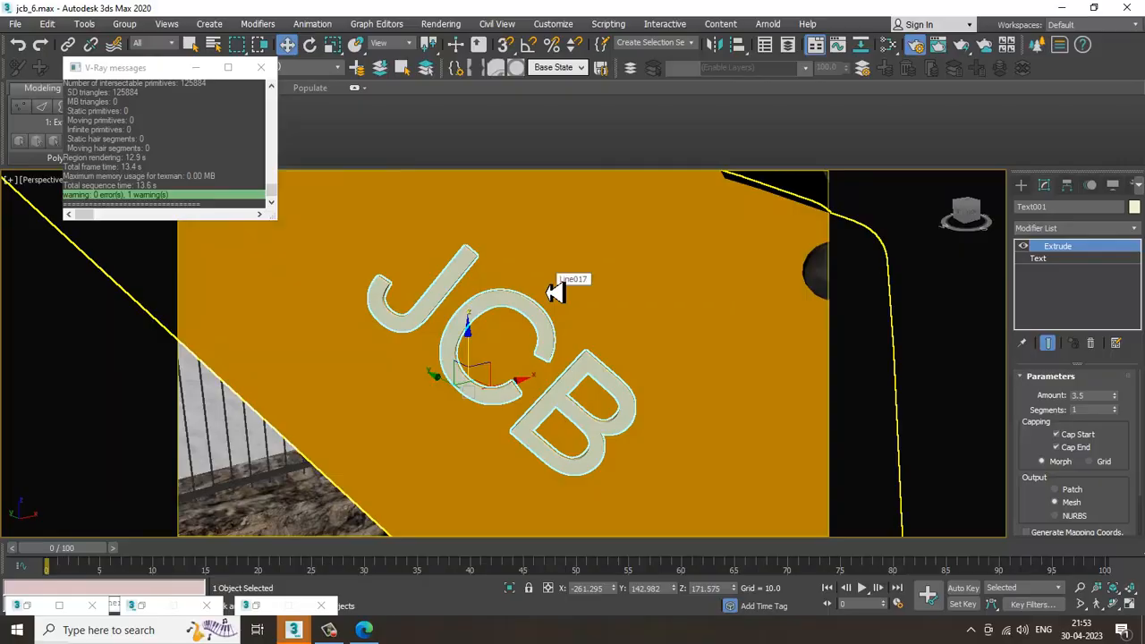
Find the black VRayMtl in the Slate Material Editor, assign it to the JCB text and minimize the editor.
key(m)
middle_drag(591, 76, 593, 420)
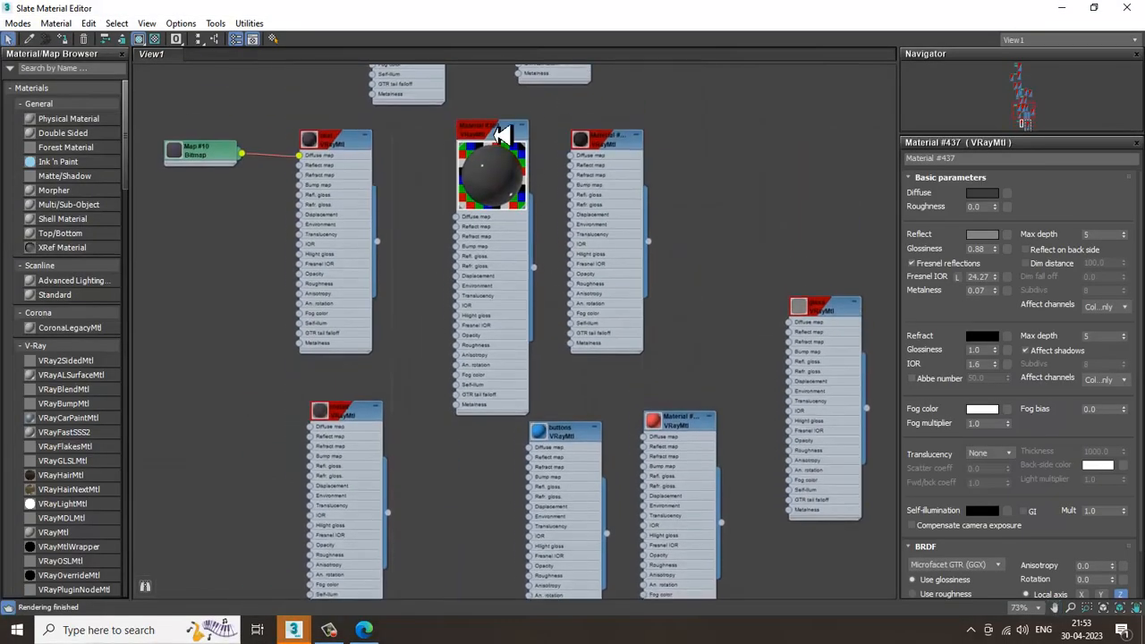
middle_drag(502, 133, 519, 279)
middle_drag(516, 224, 539, 313)
scroll(538, 313, down, 1)
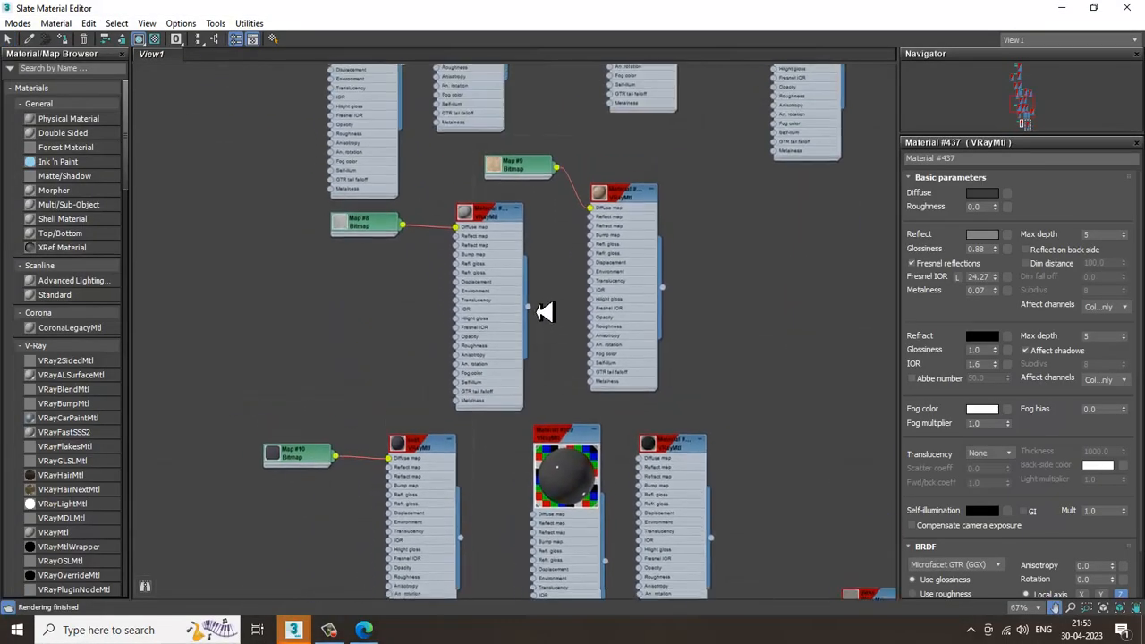
middle_drag(479, 215, 497, 398)
middle_drag(524, 138, 570, 501)
click(377, 263)
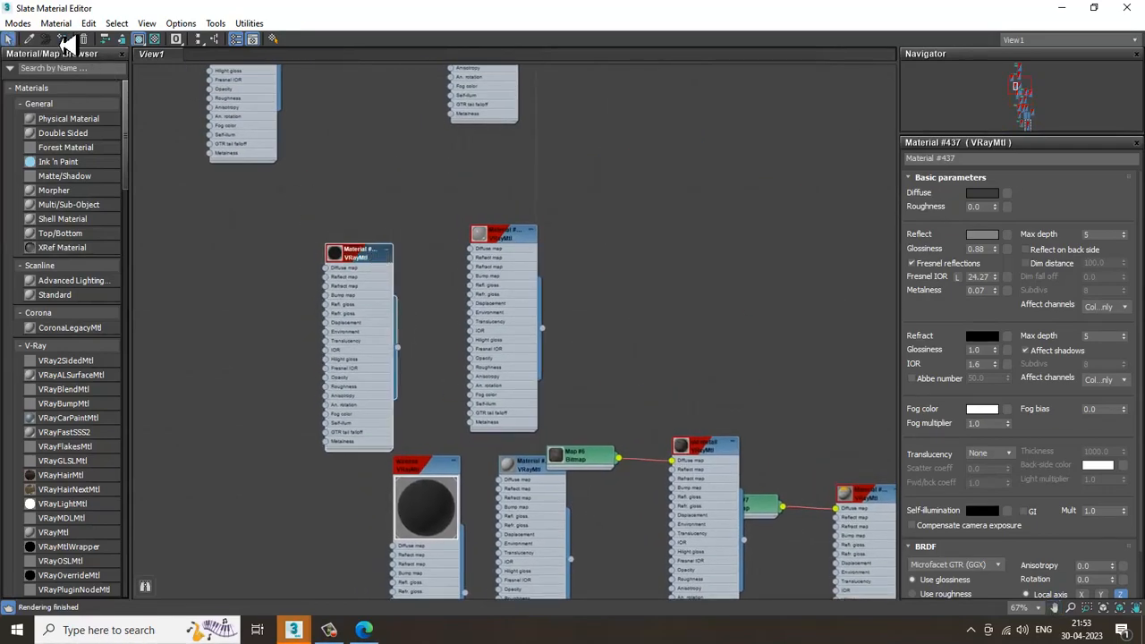
click(1063, 9)
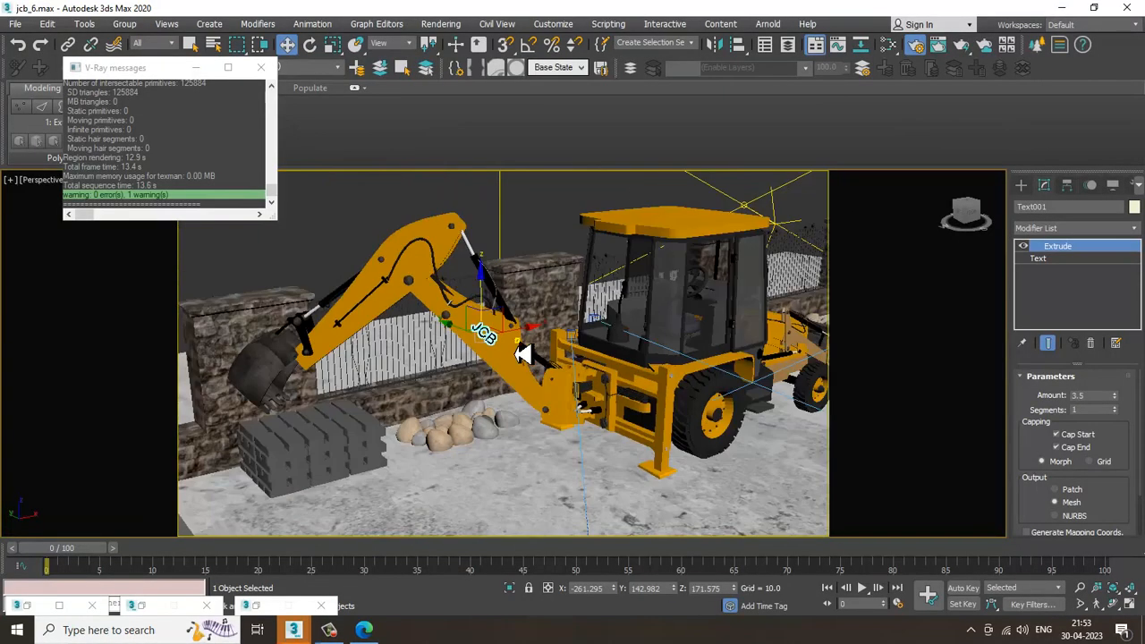
Change the font of the JCB text on the boom arm to Arial Black in its base Text parameters and return to the Extrude modifier.
click(548, 204)
scroll(543, 324, up, 3)
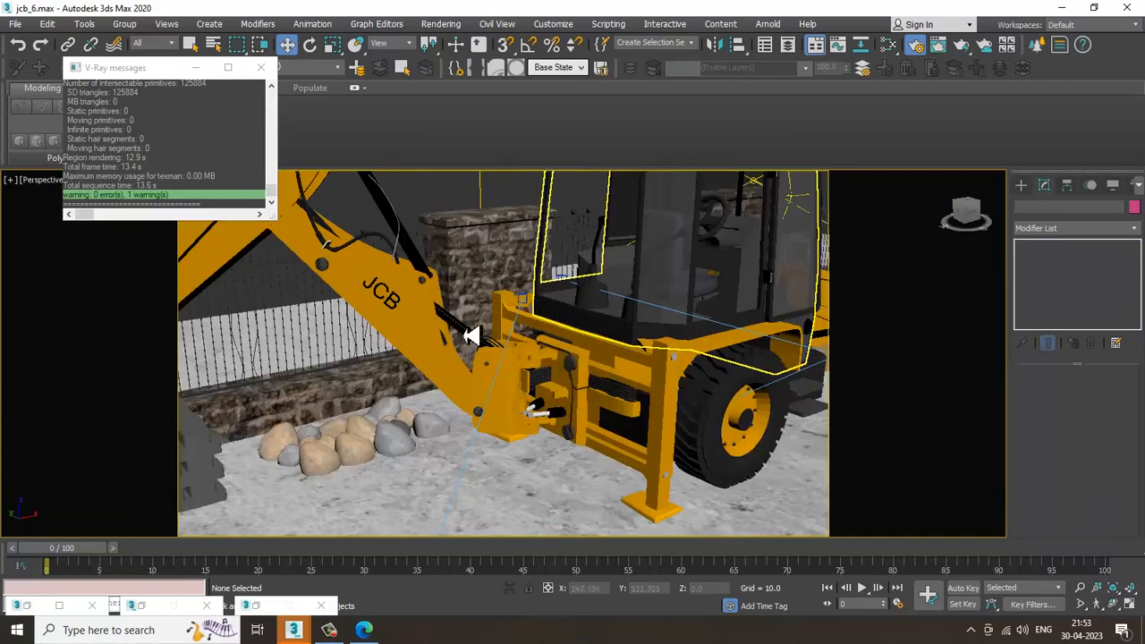
click(389, 300)
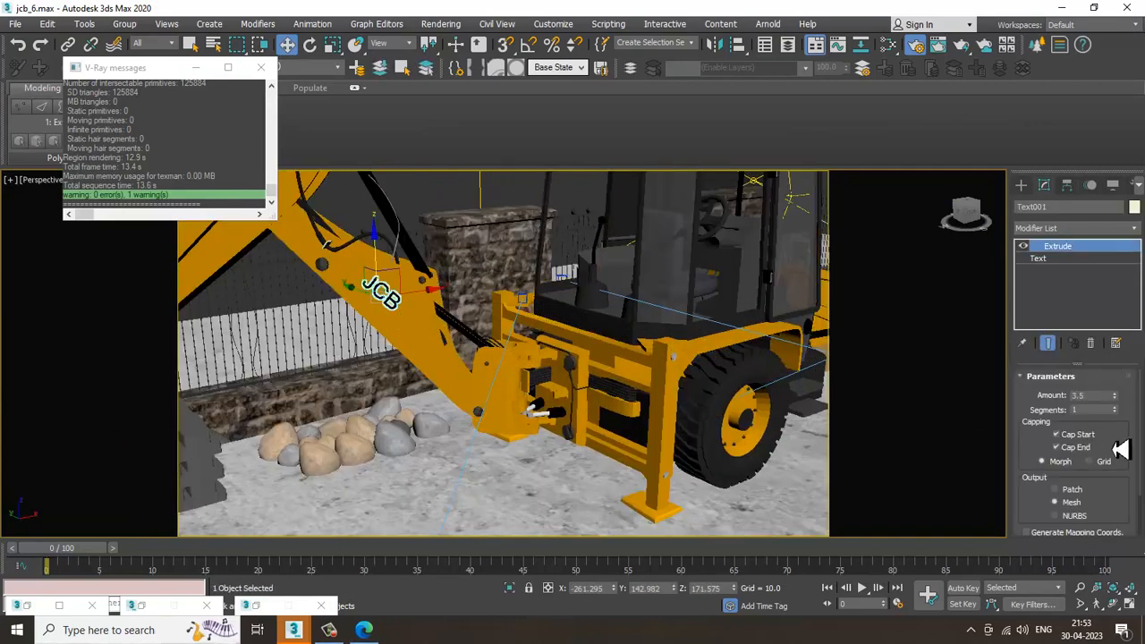
drag(1115, 449, 1115, 537)
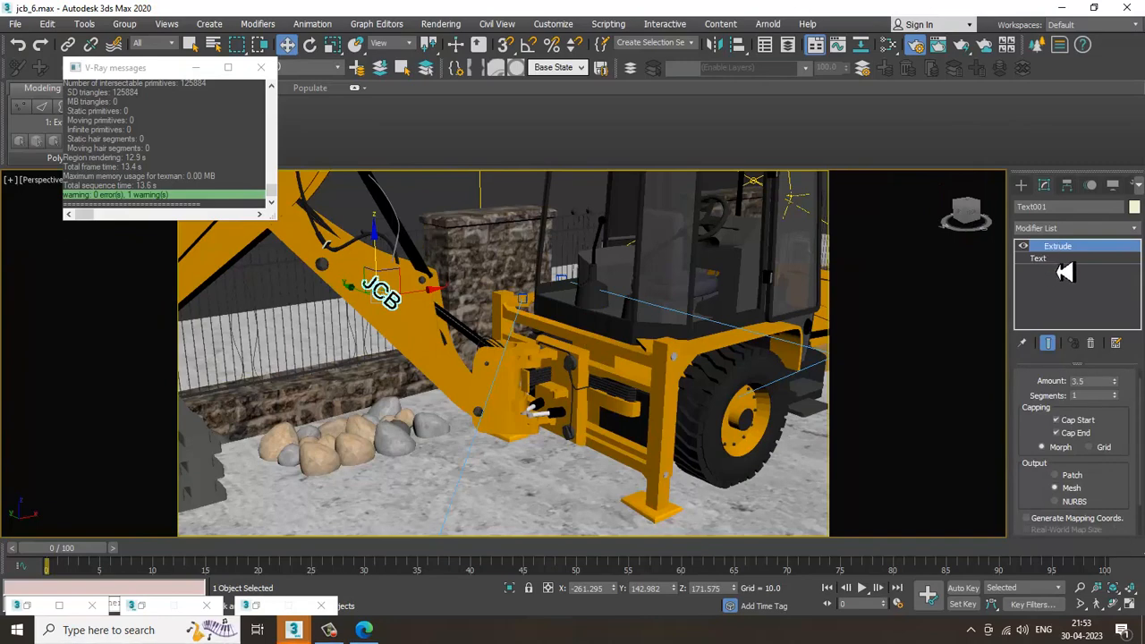
click(1063, 260)
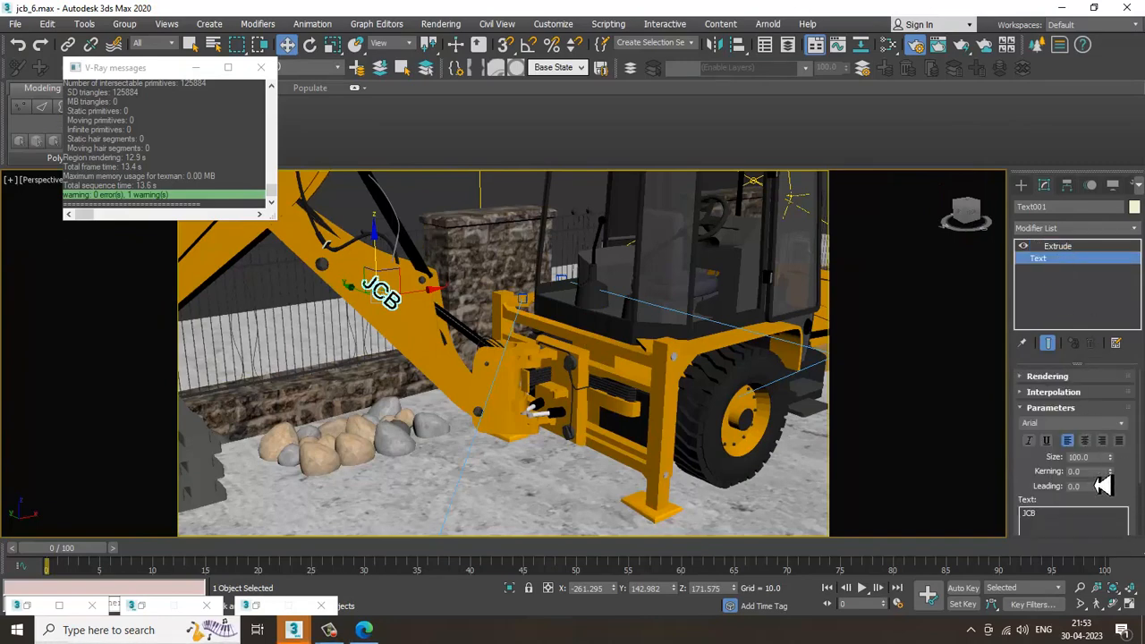
click(1122, 424)
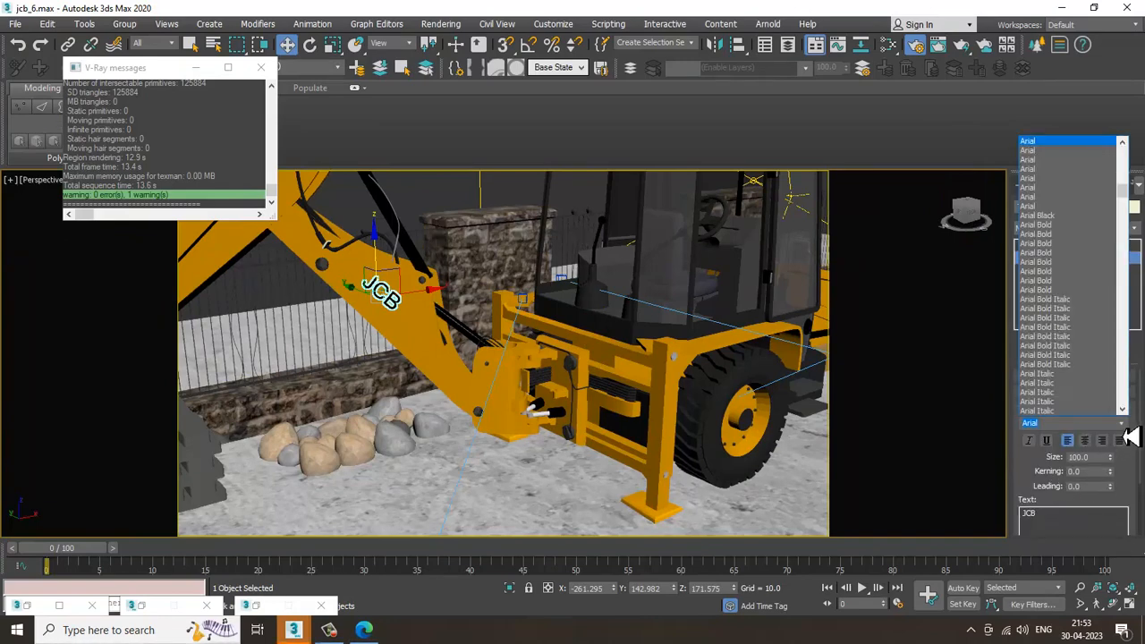
click(1053, 217)
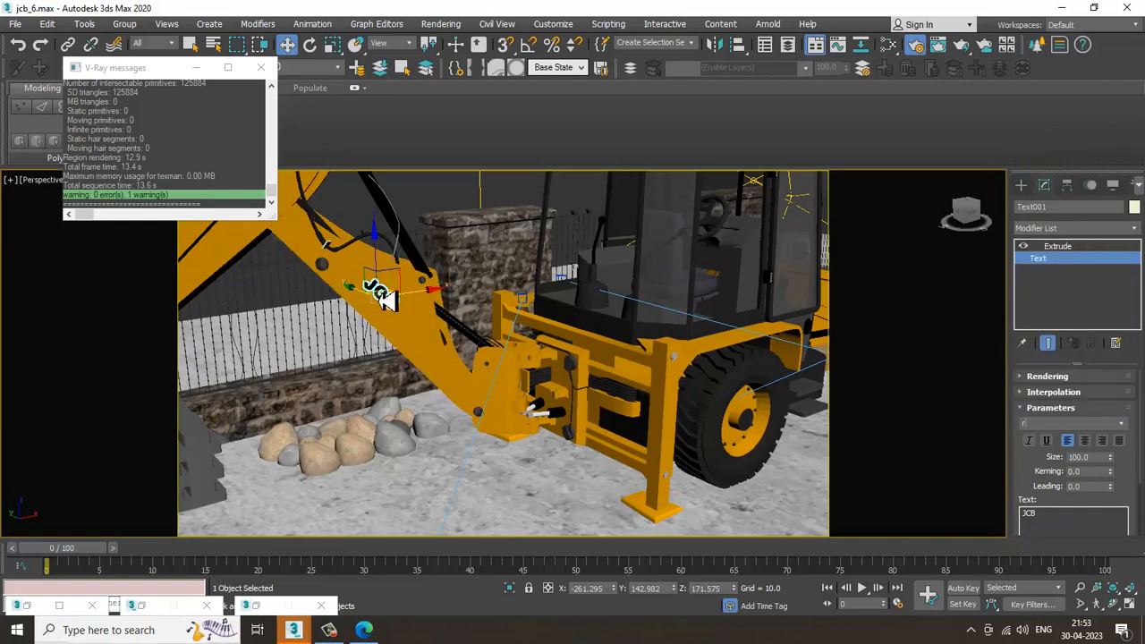
scroll(385, 301, up, 5)
key(r)
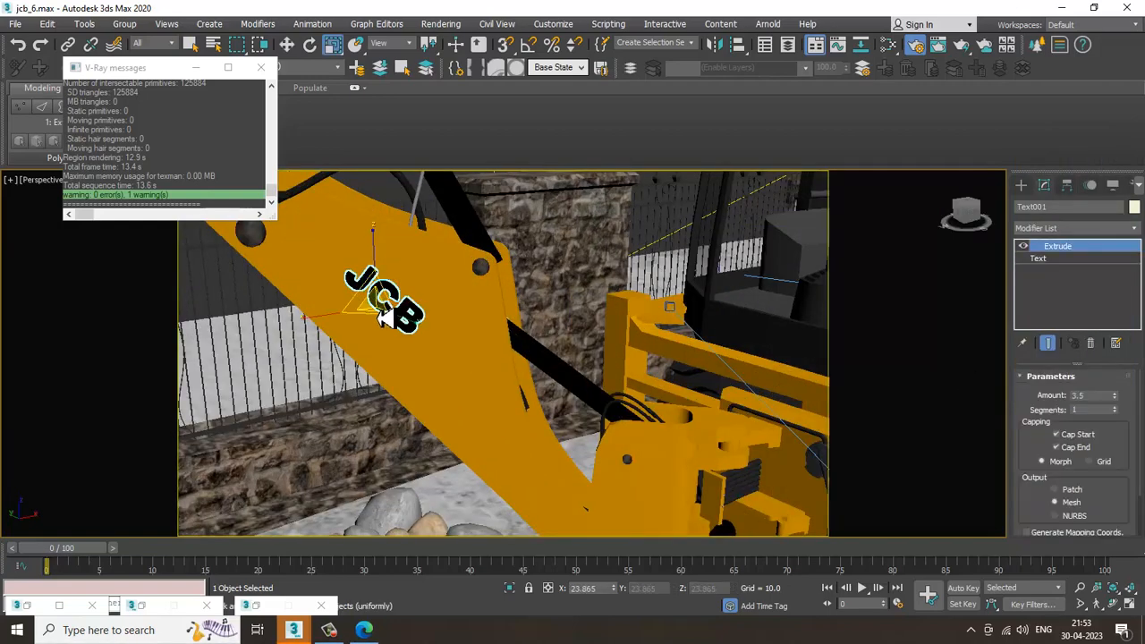
key(w)
Switch the perspective viewport to the PhysCamera002 view and start a render from it.
alt+middle_drag(384, 309, 499, 313)
scroll(498, 314, down, 6)
key(c)
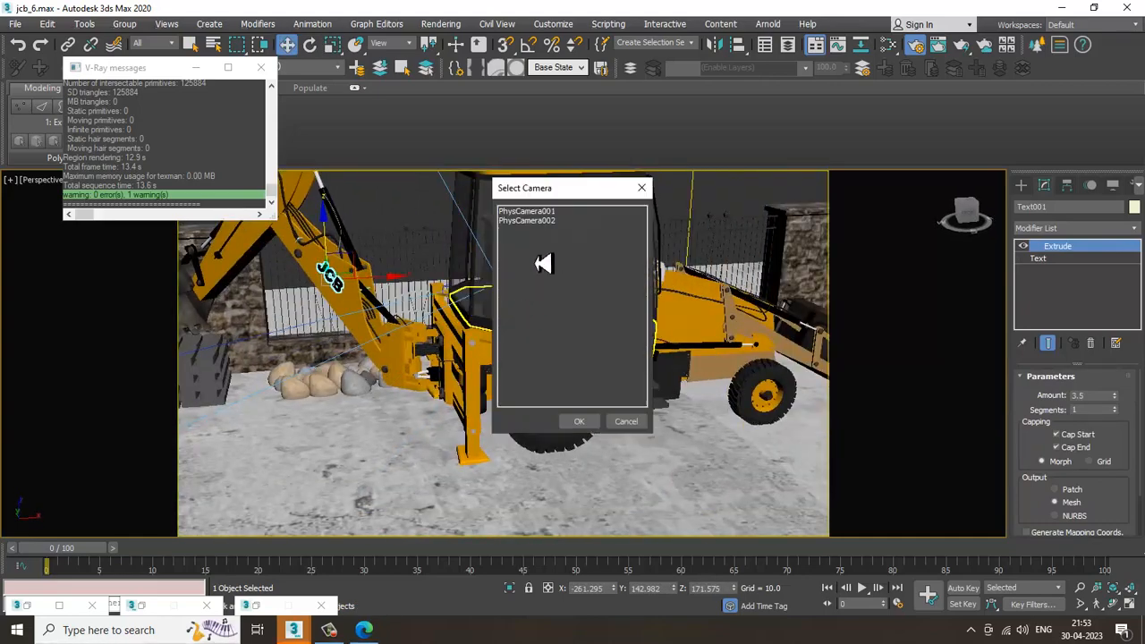
click(545, 223)
double_click(546, 223)
key(shift+q)
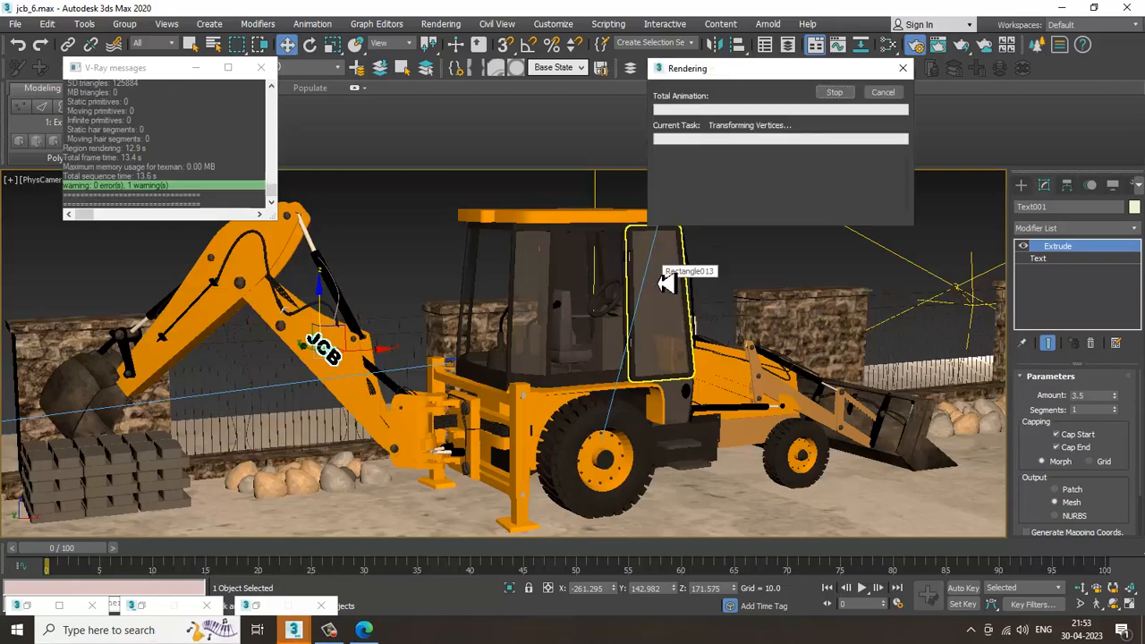